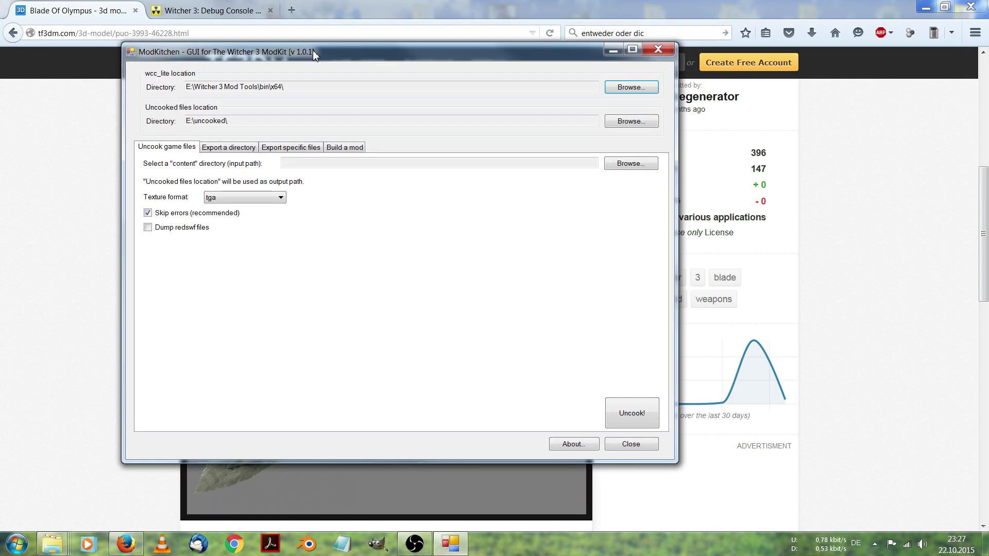
- In ModKitchen's Export specific files tab, browse to uncooked > items > weapons > swords > witcher_steel_swords
{"action": "mouse_move", "coordinate": [313, 50]}
{"action": "left_mouse_down"}
{"action": "mouse_move", "coordinate": [330, 51]}
{"action": "mouse_move", "coordinate": [330, 34]}
{"action": "mouse_move", "coordinate": [305, 39]}
{"action": "left_mouse_up"}
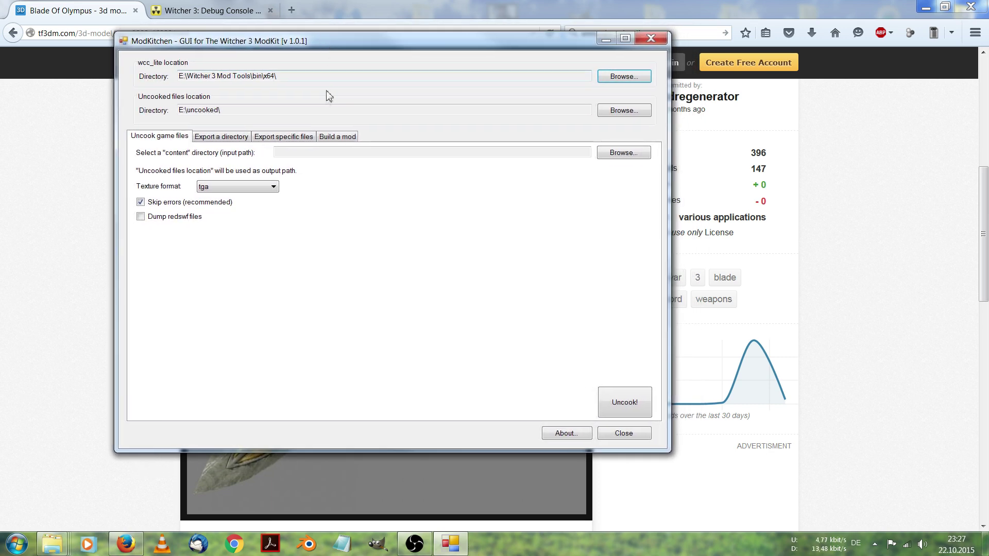
{"action": "left_click", "coordinate": [284, 138]}
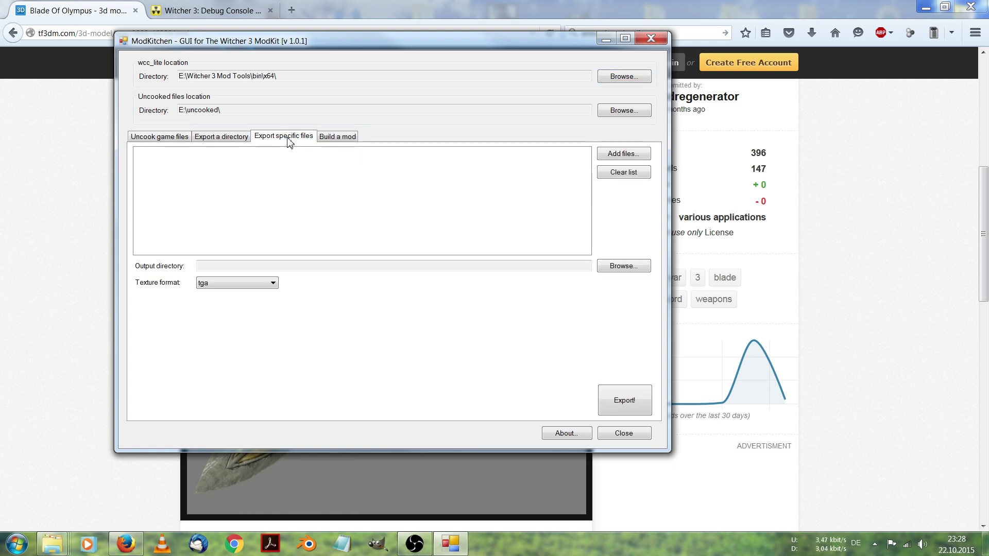
{"action": "left_click", "coordinate": [623, 154]}
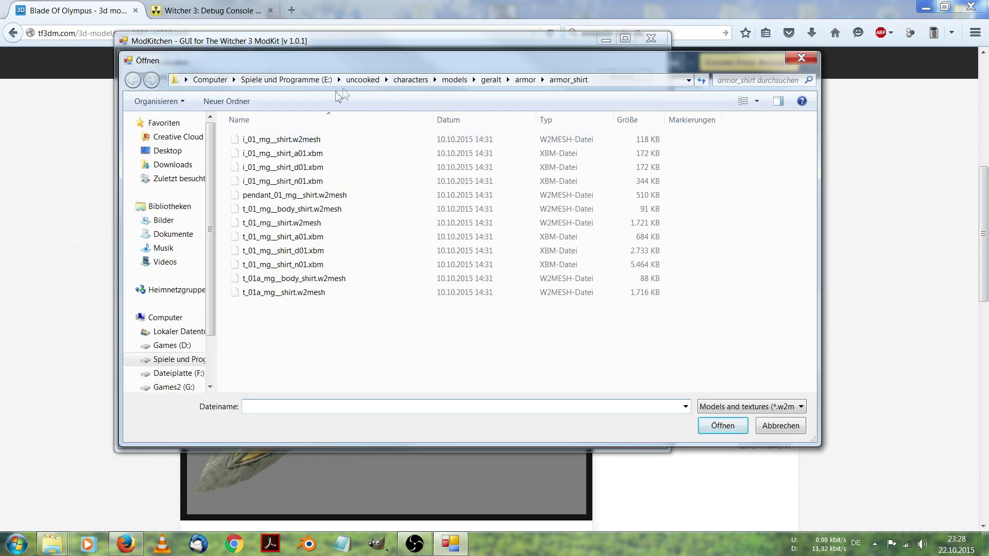
{"action": "left_click", "coordinate": [363, 83]}
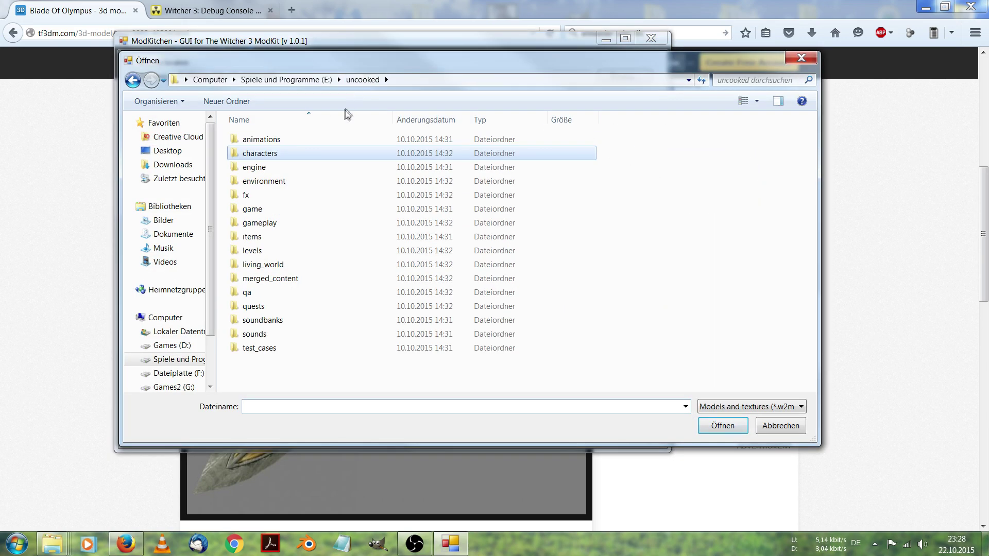
{"action": "double_click", "coordinate": [283, 237]}
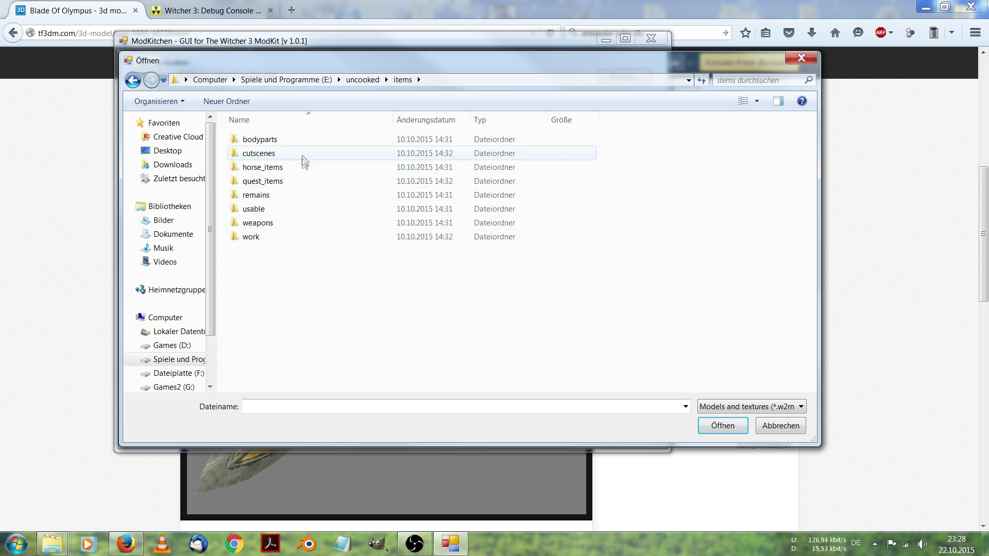
{"action": "double_click", "coordinate": [282, 224]}
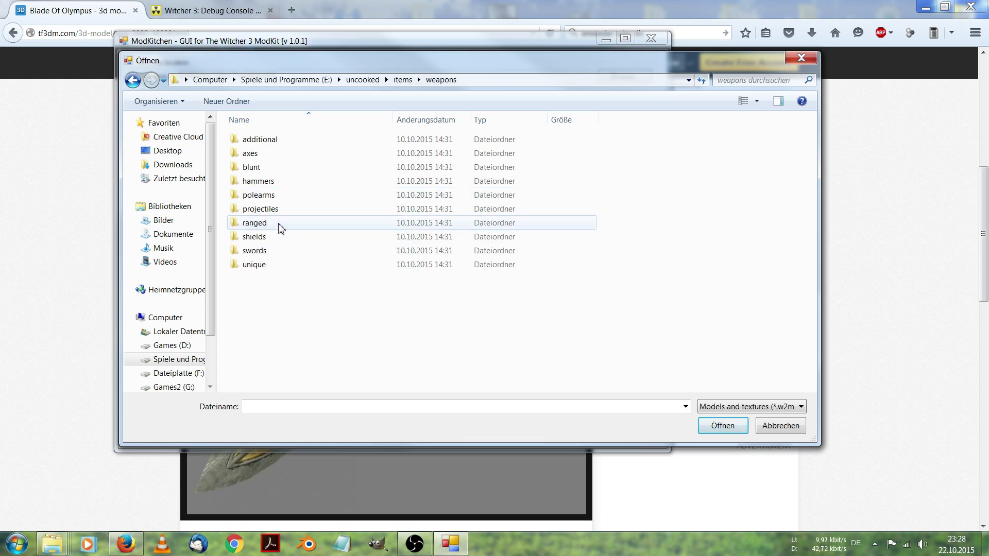
{"action": "double_click", "coordinate": [275, 251]}
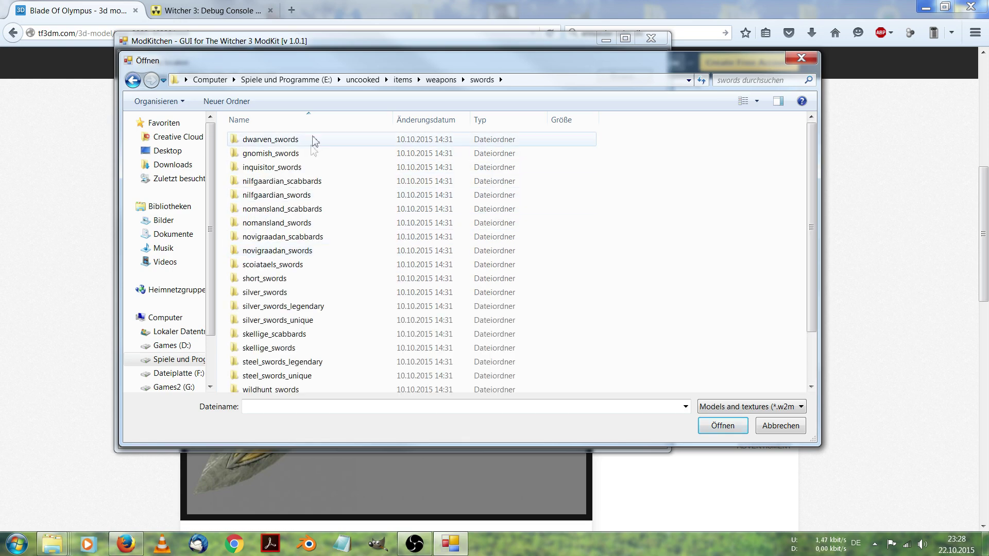
{"action": "scroll", "coordinate": [323, 213], "scroll_direction": "down", "scroll_amount": 2}
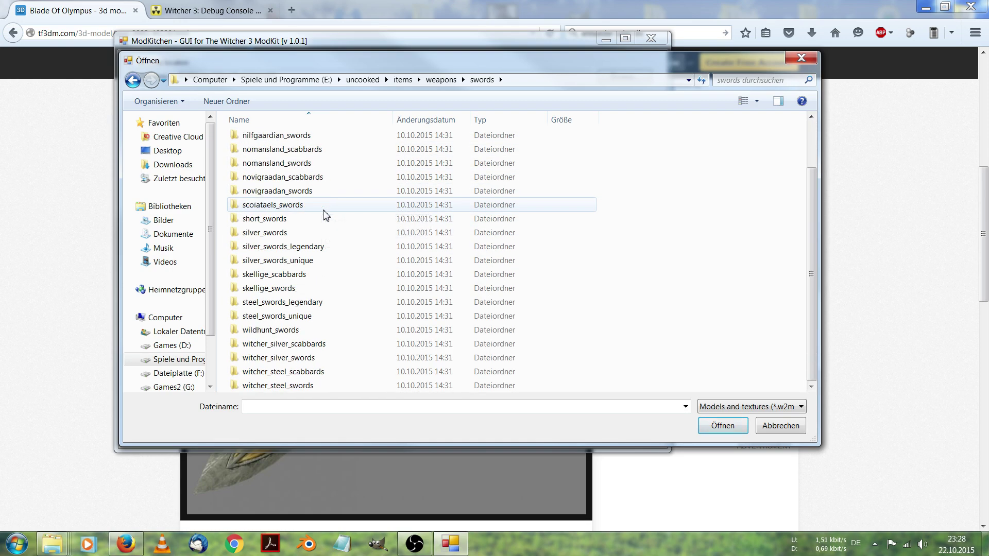
{"action": "double_click", "coordinate": [321, 387]}
- Add witcher_steel_gryphon_sword_lvl1.w2mesh from the model folder to the export list
{"action": "double_click", "coordinate": [297, 141]}
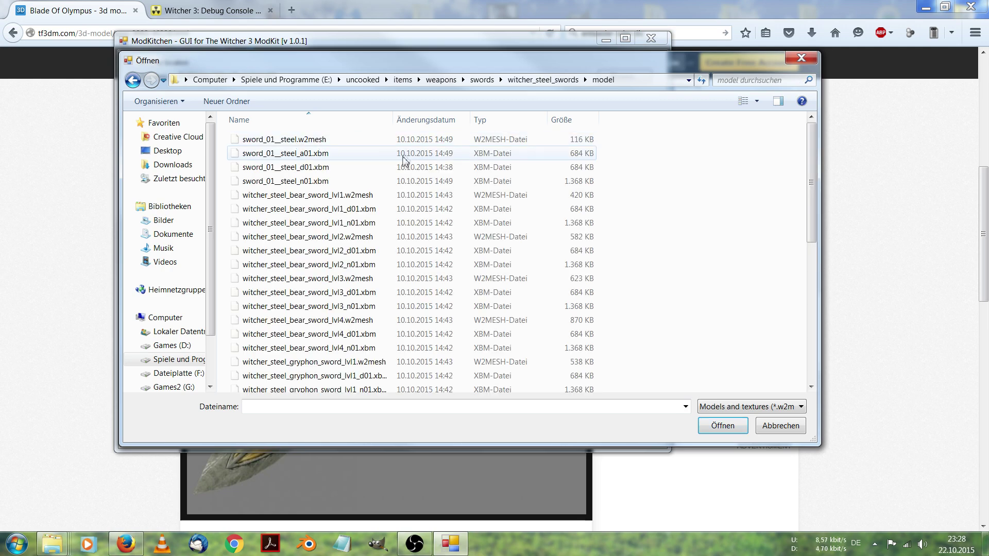
{"action": "scroll", "coordinate": [401, 169], "scroll_direction": "down", "scroll_amount": 4}
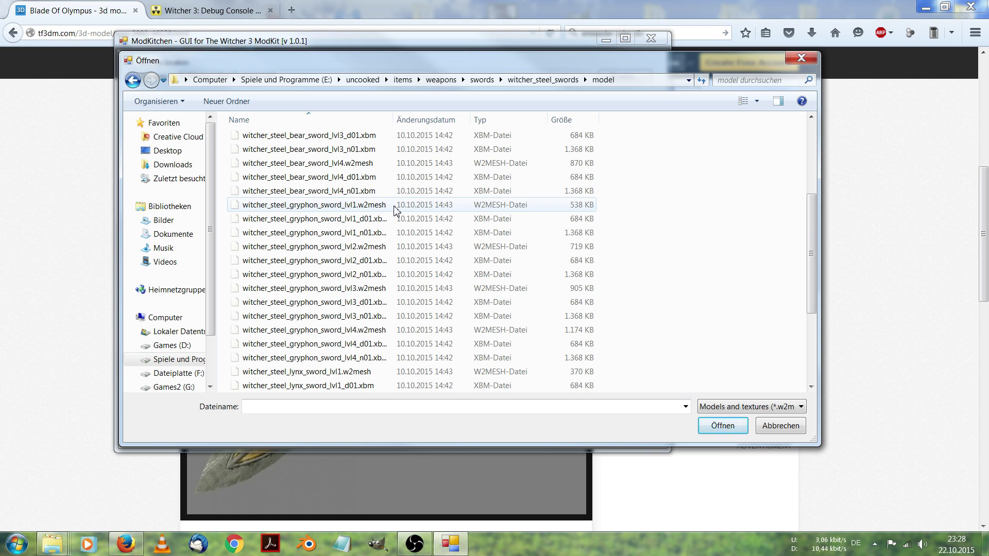
{"action": "left_click_drag", "start_coordinate": [406, 120], "coordinate": [519, 138]}
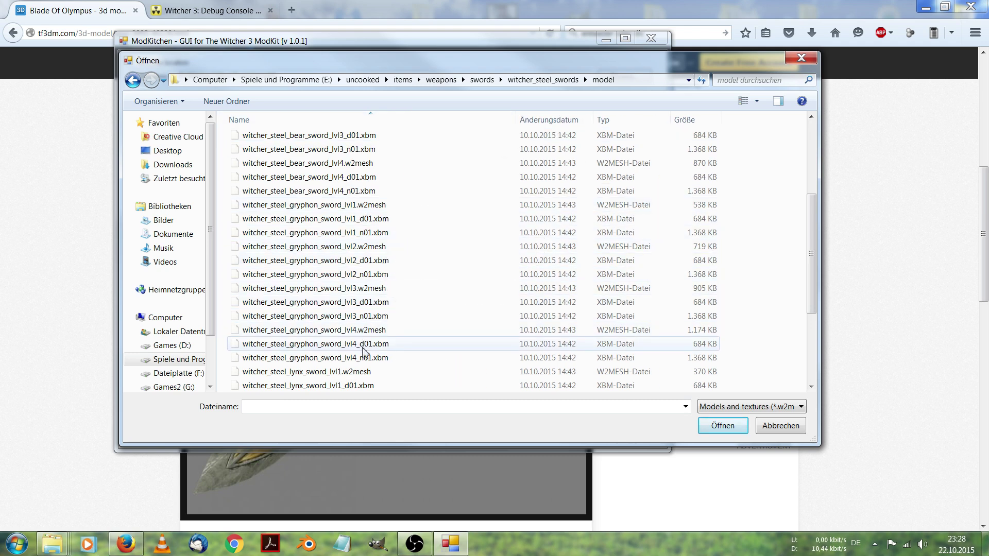
{"action": "left_click", "coordinate": [374, 219]}
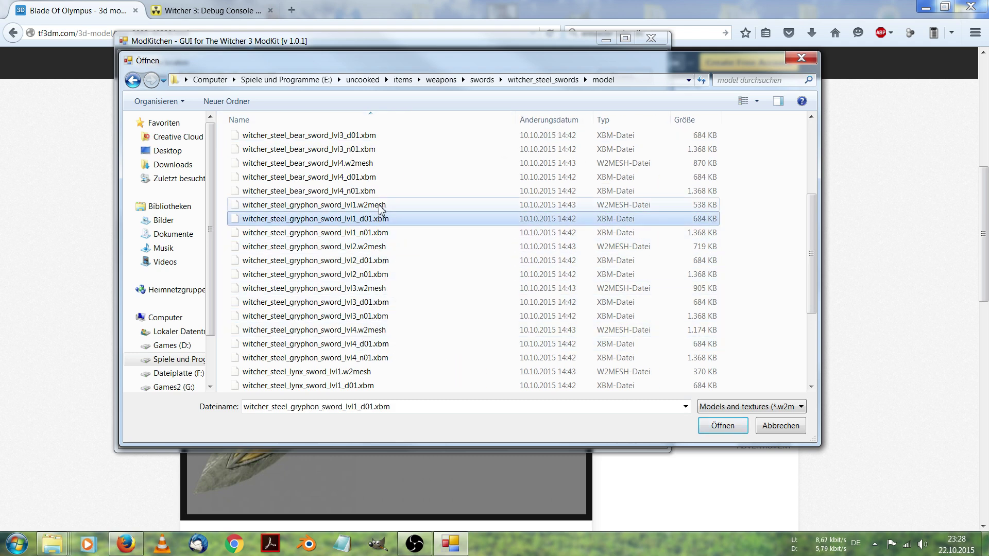
{"action": "left_click", "coordinate": [380, 205]}
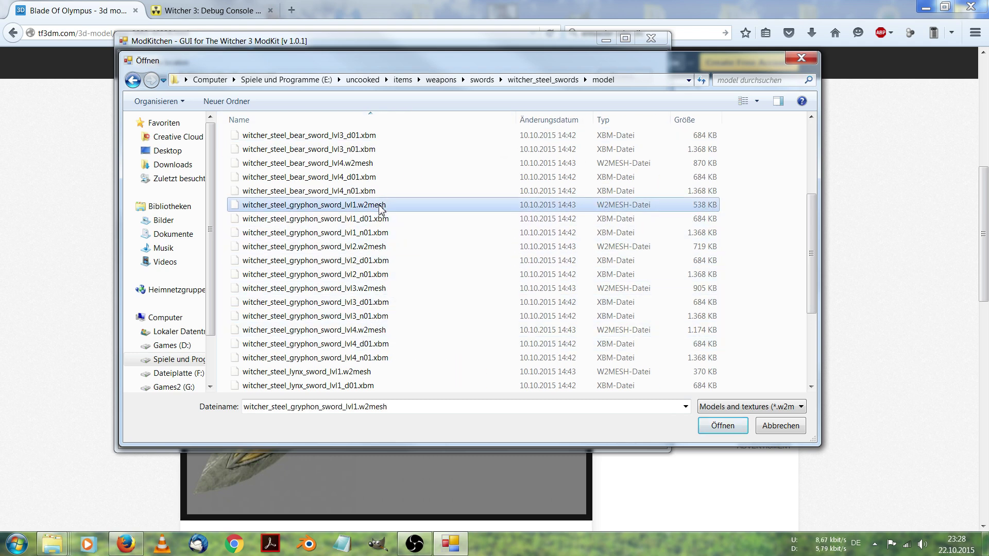
{"action": "left_click", "coordinate": [729, 430]}
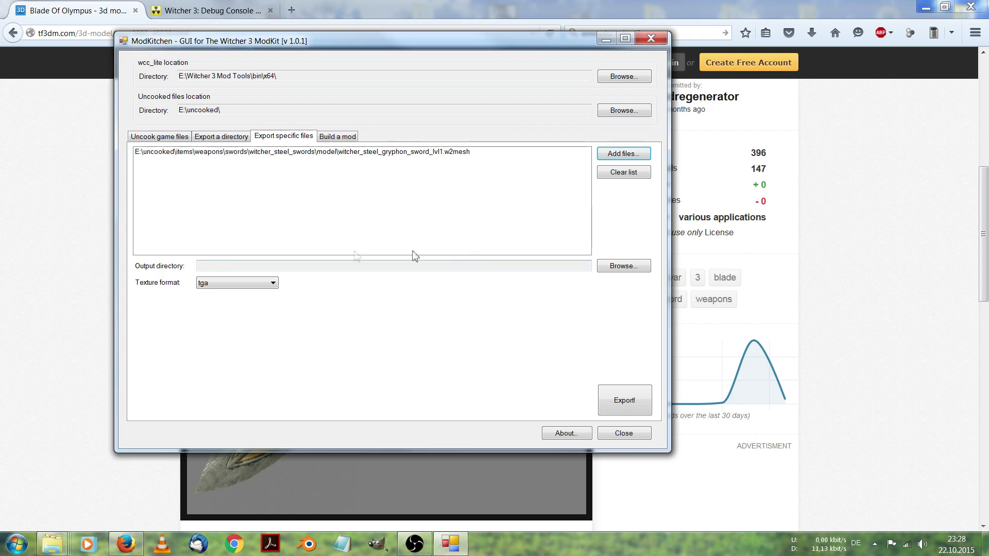
- Browse for the output directory, expanding Spiele und Programme (E:) to the Modwitcher folder
{"action": "left_click", "coordinate": [365, 266]}
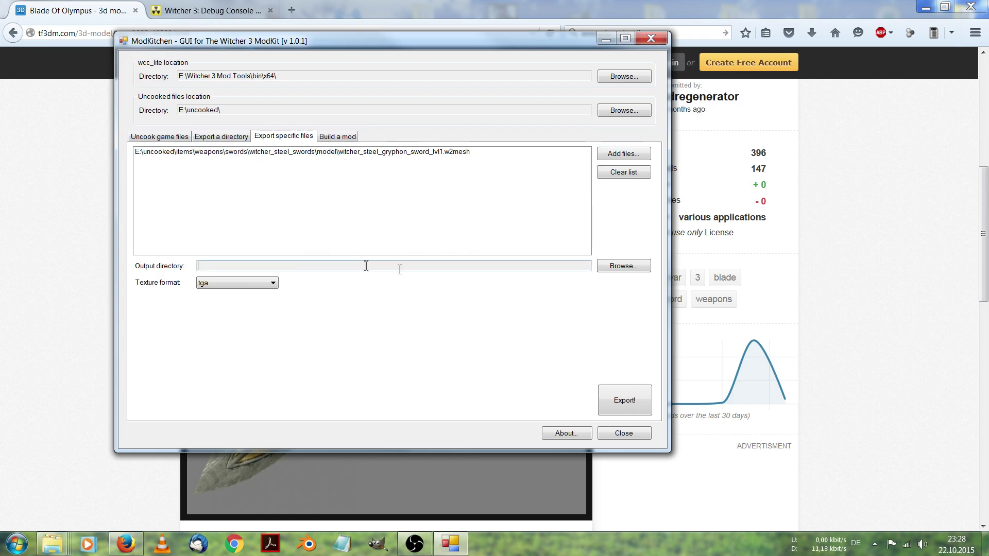
{"action": "left_click", "coordinate": [624, 266]}
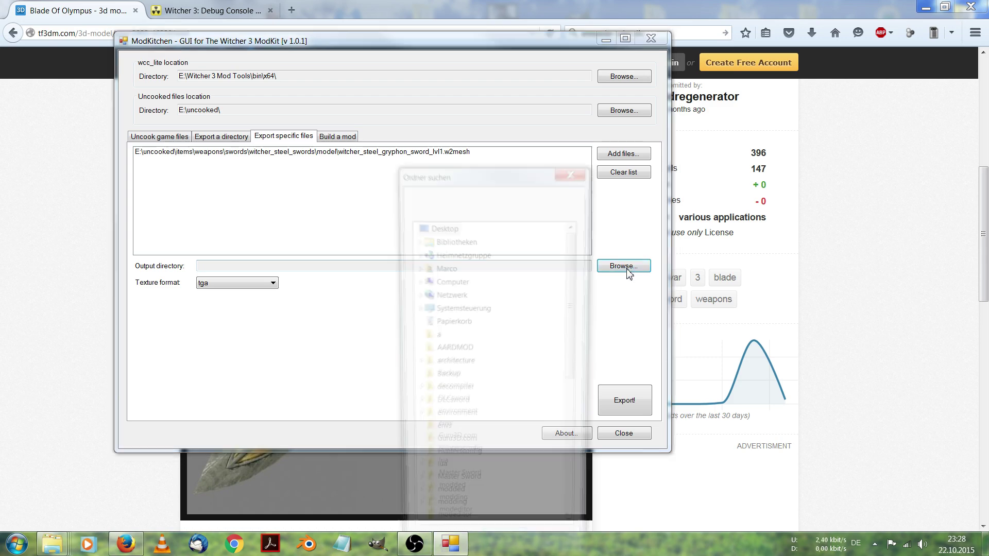
{"action": "left_click", "coordinate": [451, 124]}
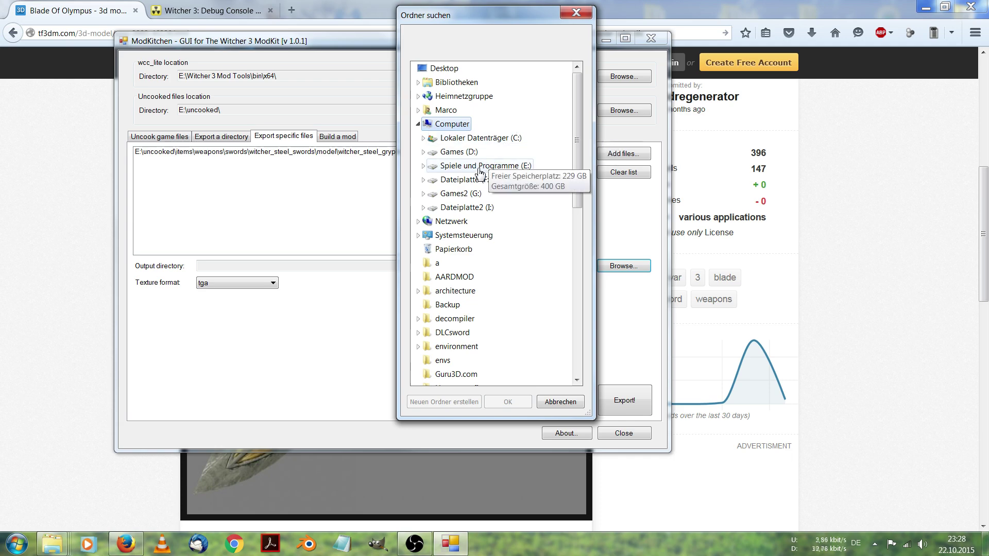
{"action": "left_click", "coordinate": [492, 166]}
{"action": "left_click", "coordinate": [453, 180]}
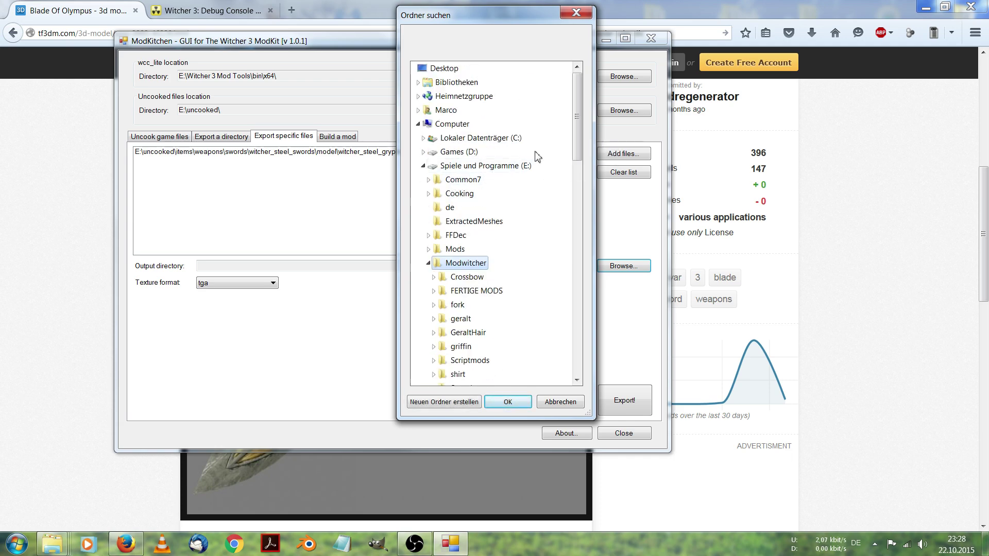
{"action": "scroll", "coordinate": [536, 155], "scroll_direction": "down", "scroll_amount": 3}
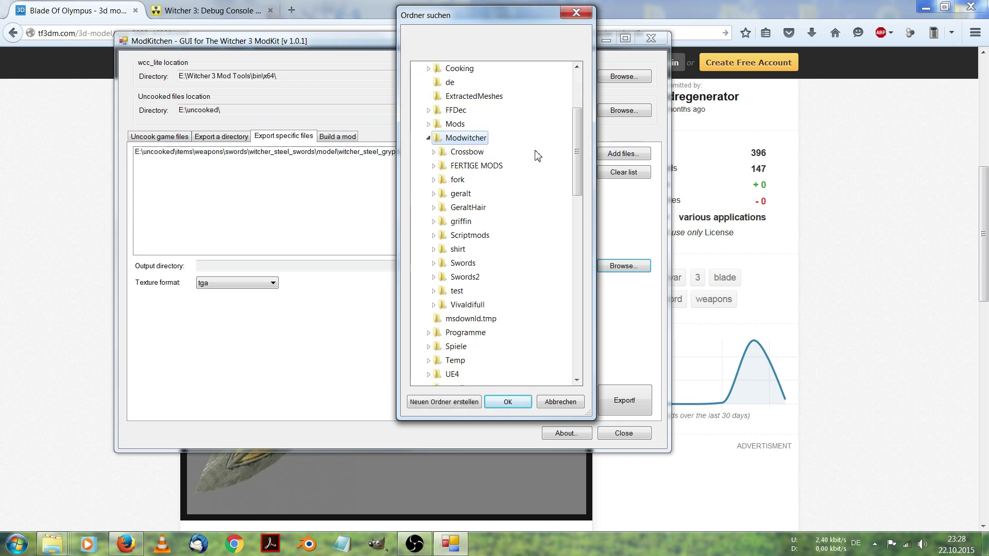
- Create folders olympusblade and Raw under Modwitcher and set Raw as the output directory
{"action": "left_click", "coordinate": [444, 402]}
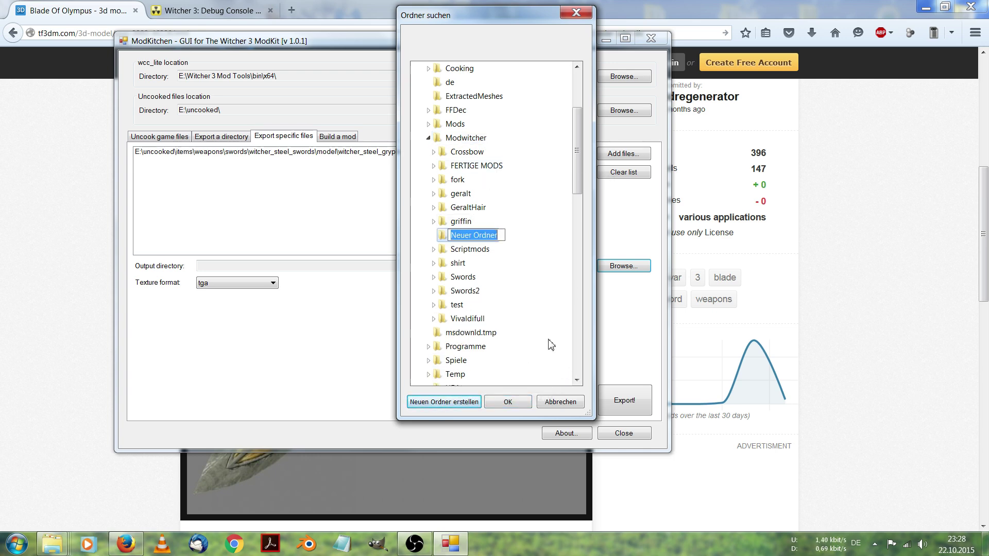
{"action": "type", "text": "olym"}
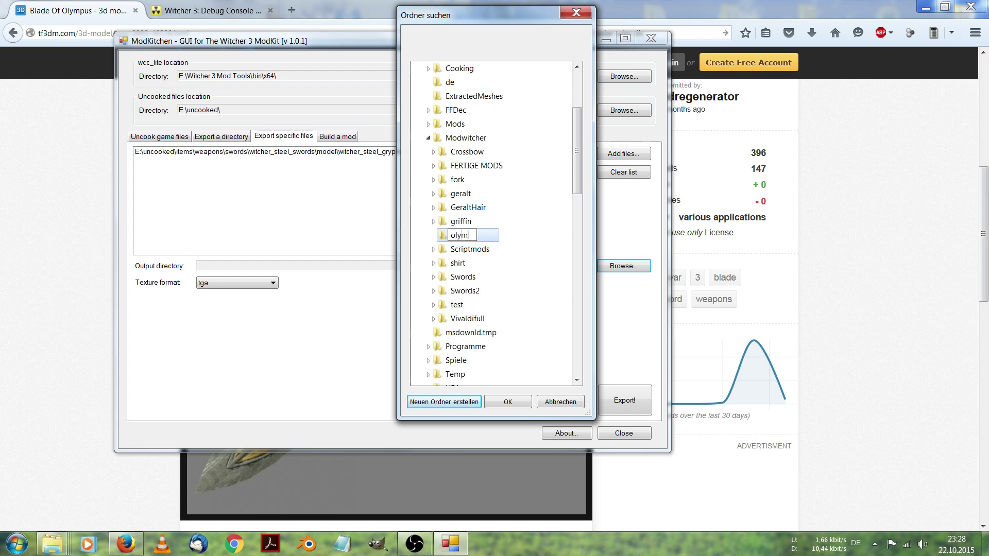
{"action": "type", "text": "pusblade"}
{"action": "key", "text": "Return"}
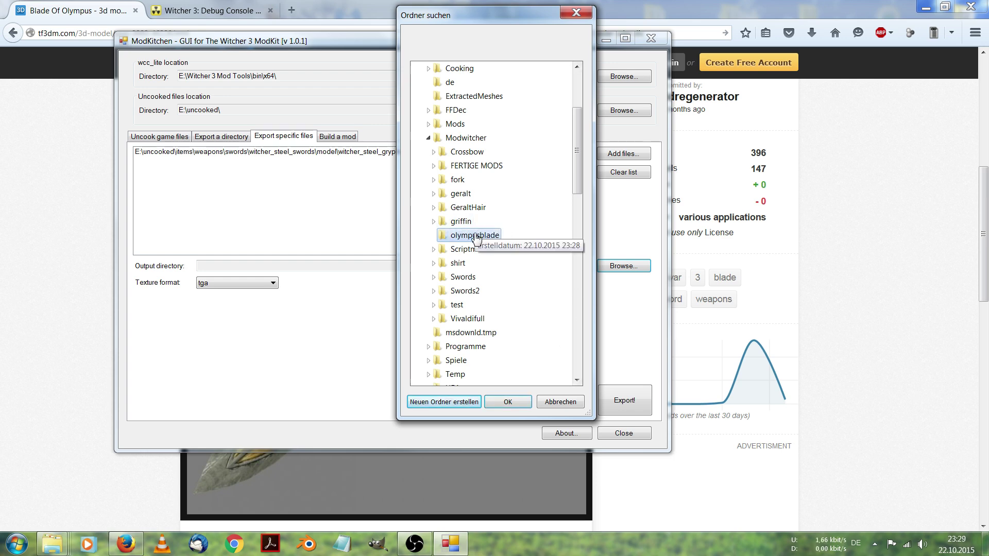
{"action": "left_click", "coordinate": [458, 404]}
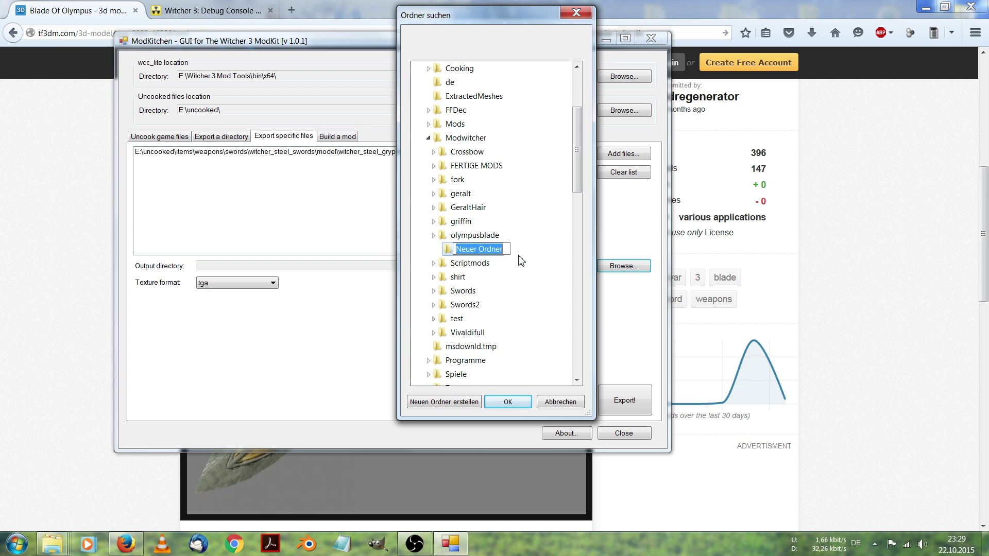
{"action": "type", "text": "Raw"}
{"action": "key", "text": "Return"}
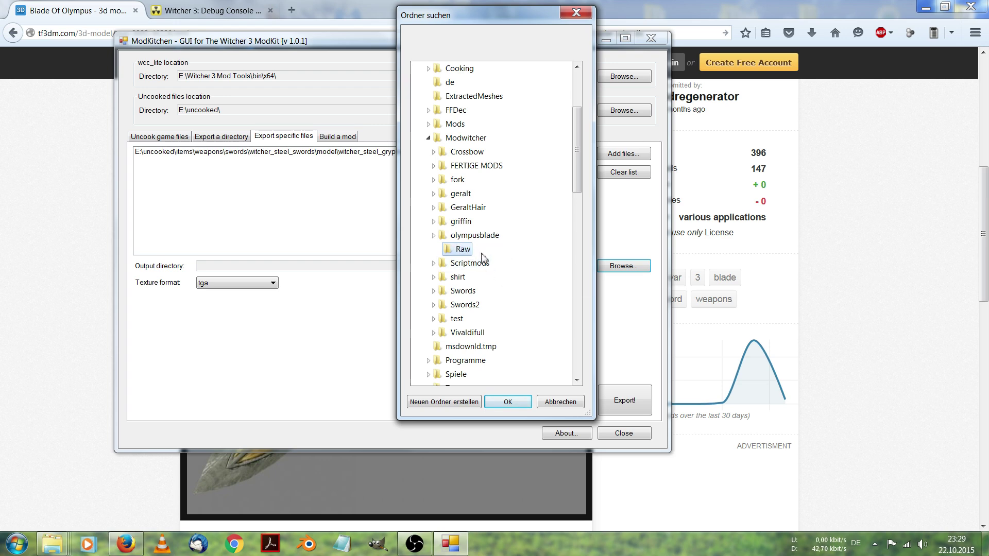
{"action": "left_click", "coordinate": [507, 402]}
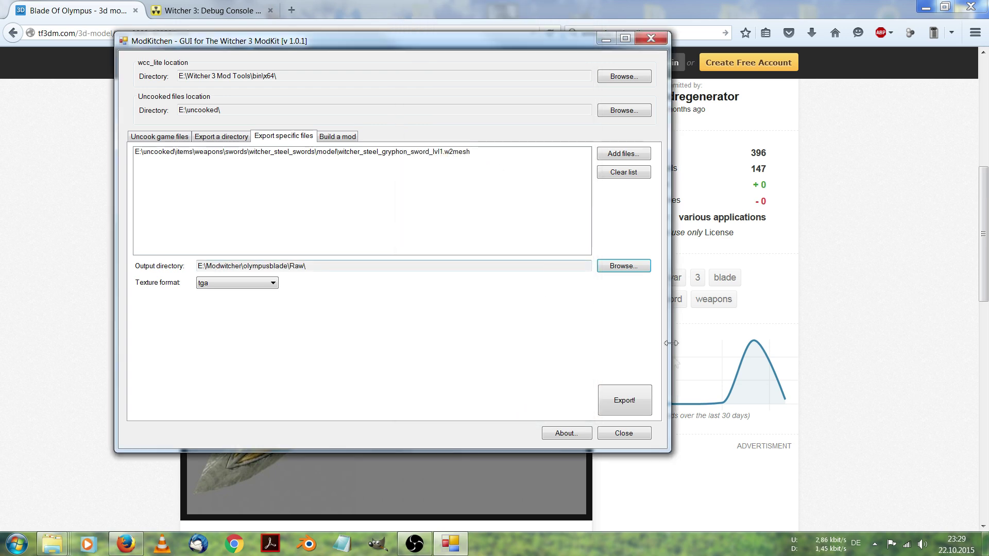
- Run the export, letting the wcc_lite console finish writing witcher_steel_gryphon_sword_lvl1.fbx into Raw
{"action": "left_click", "coordinate": [624, 406]}
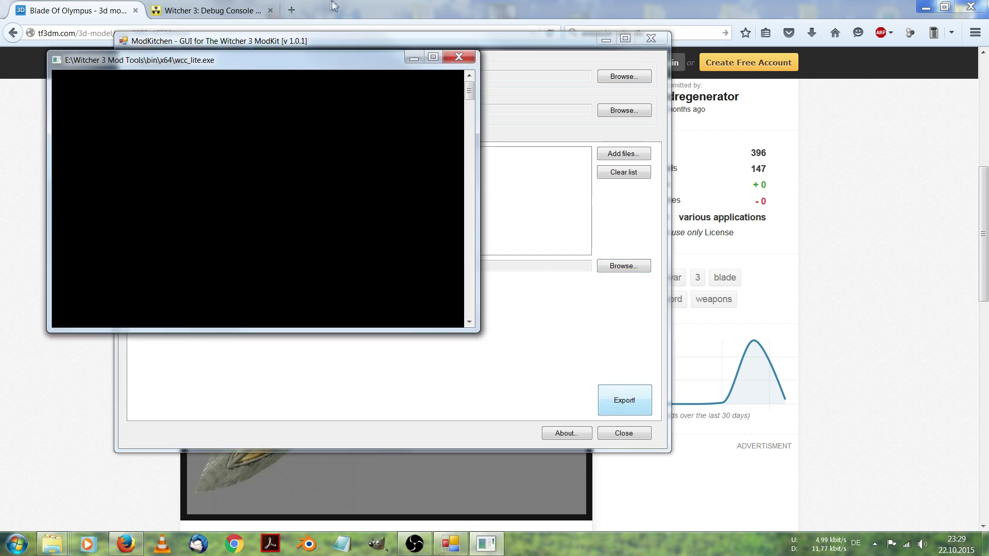
{"action": "left_click_drag", "start_coordinate": [328, 60], "coordinate": [432, 179]}
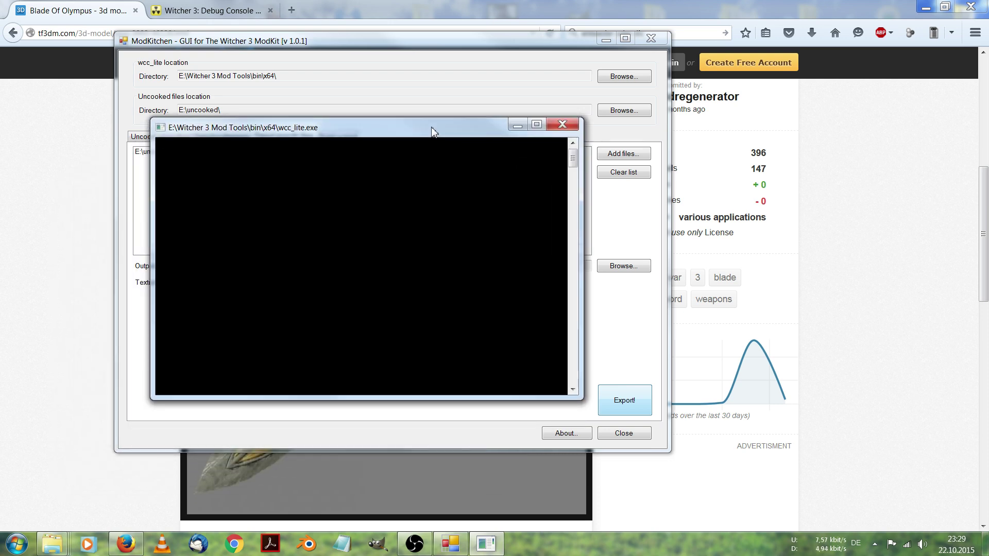
{"action": "left_click_drag", "start_coordinate": [431, 178], "coordinate": [410, 145]}
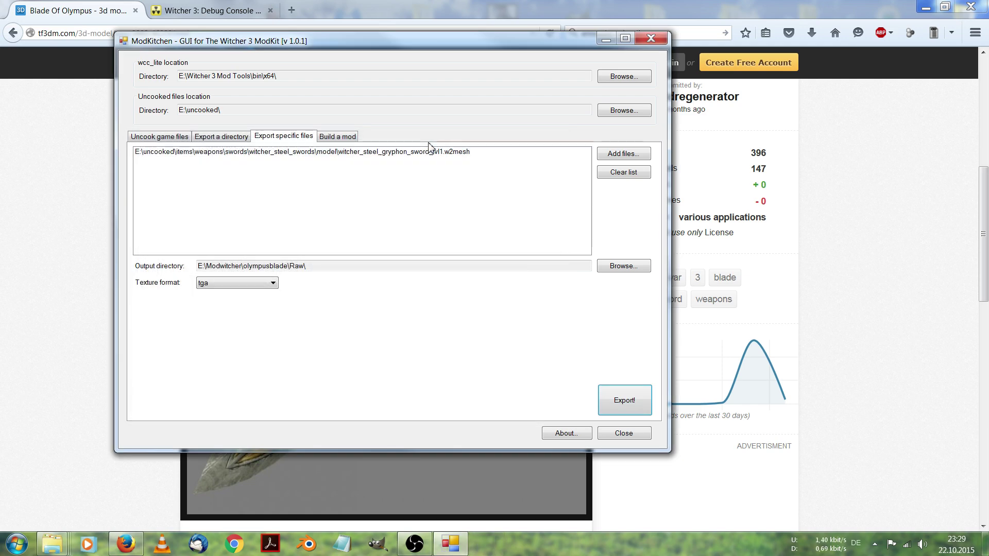
{"action": "left_click", "coordinate": [604, 40]}
- Maximize the Modwitcher Explorer window and open olympusblade\Raw\items\weapons\swords\witcher_steel_swords\model
{"action": "mouse_move", "coordinate": [52, 547]}
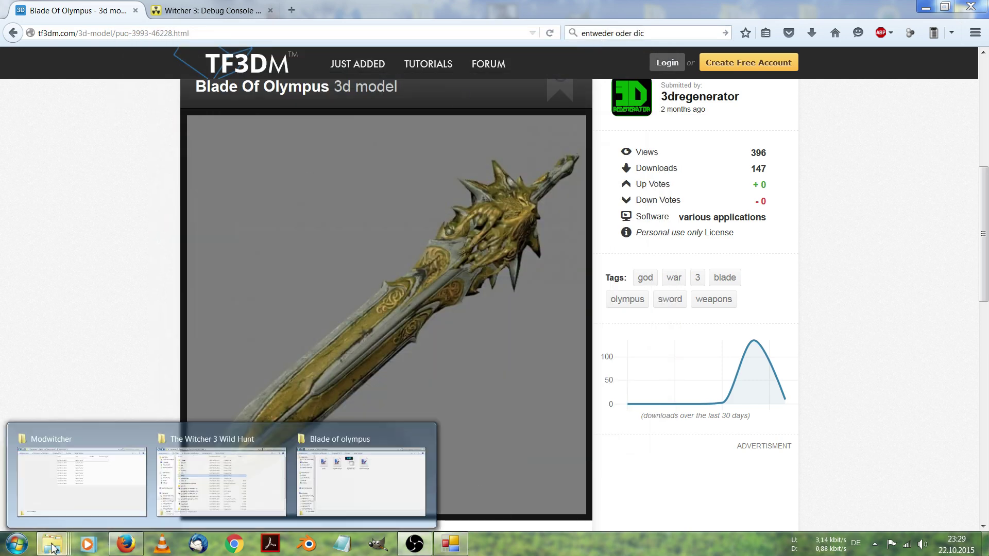
{"action": "left_click", "coordinate": [103, 492]}
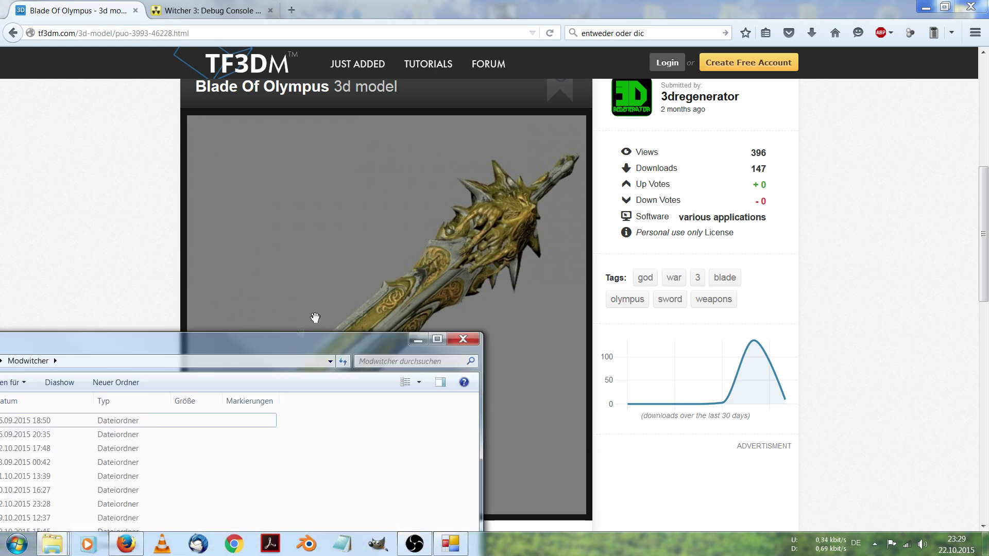
{"action": "double_click", "coordinate": [296, 338]}
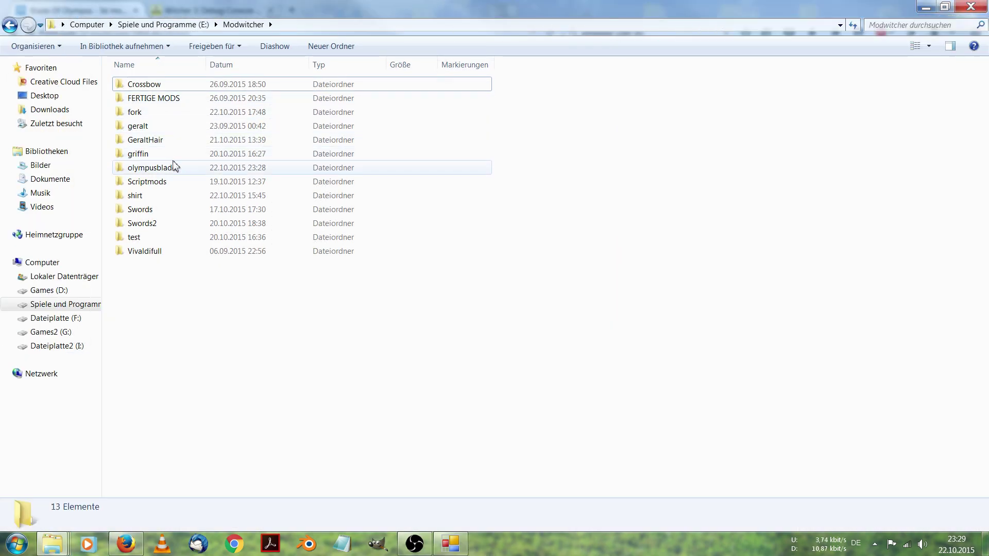
{"action": "double_click", "coordinate": [184, 170]}
{"action": "double_click", "coordinate": [191, 88]}
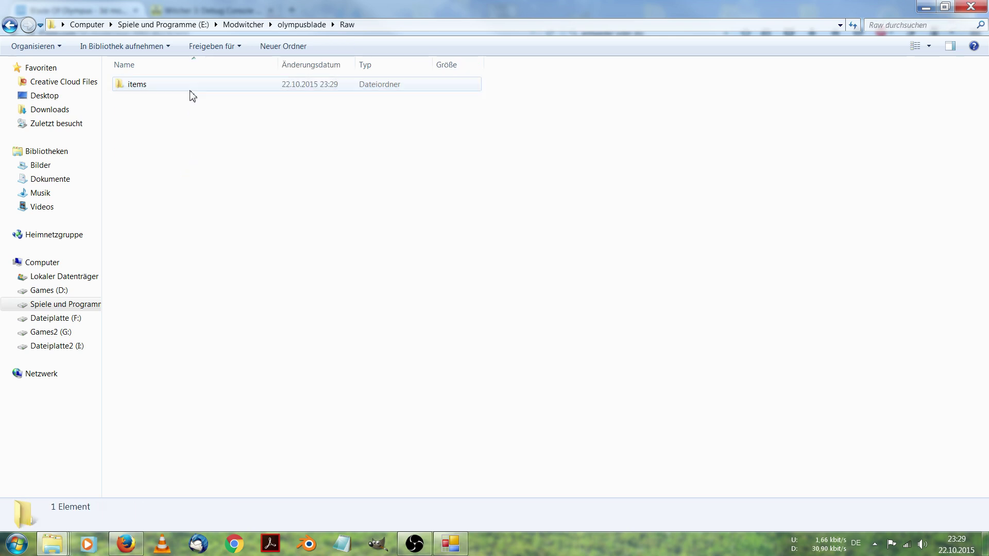
{"action": "double_click", "coordinate": [191, 88]}
{"action": "double_click", "coordinate": [191, 88]}
{"action": "double_click", "coordinate": [191, 89]}
{"action": "double_click", "coordinate": [190, 89]}
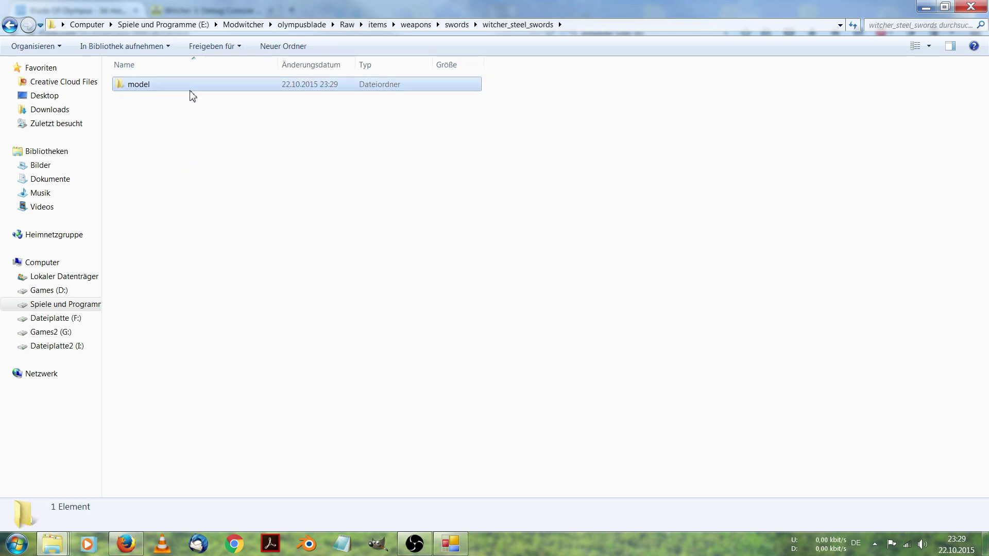
{"action": "double_click", "coordinate": [191, 89]}
- Check the exported 8,315 KB .fbx and 3 KB .xml, then return to olympusblade
{"action": "left_click", "coordinate": [261, 113]}
{"action": "left_click", "coordinate": [260, 86]}
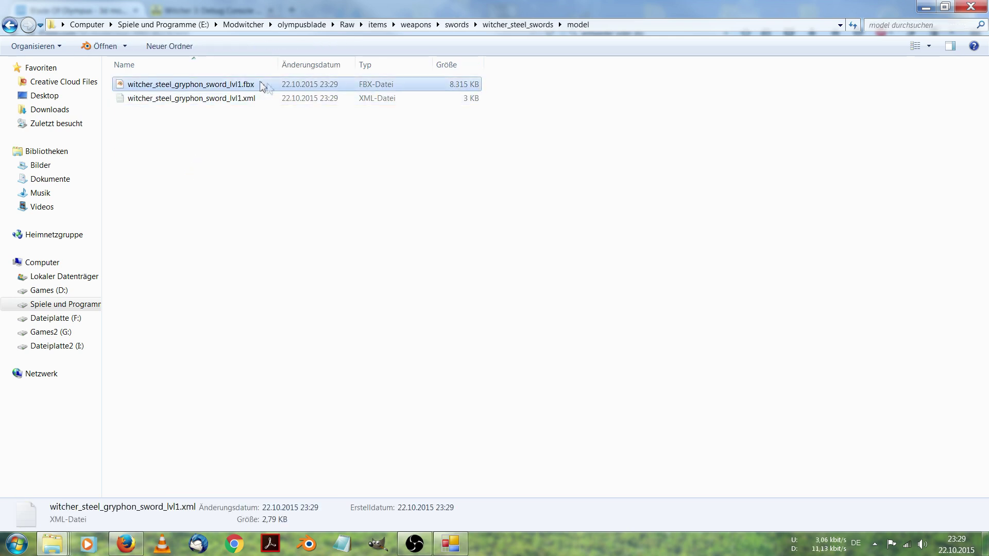
{"action": "left_click", "coordinate": [278, 104]}
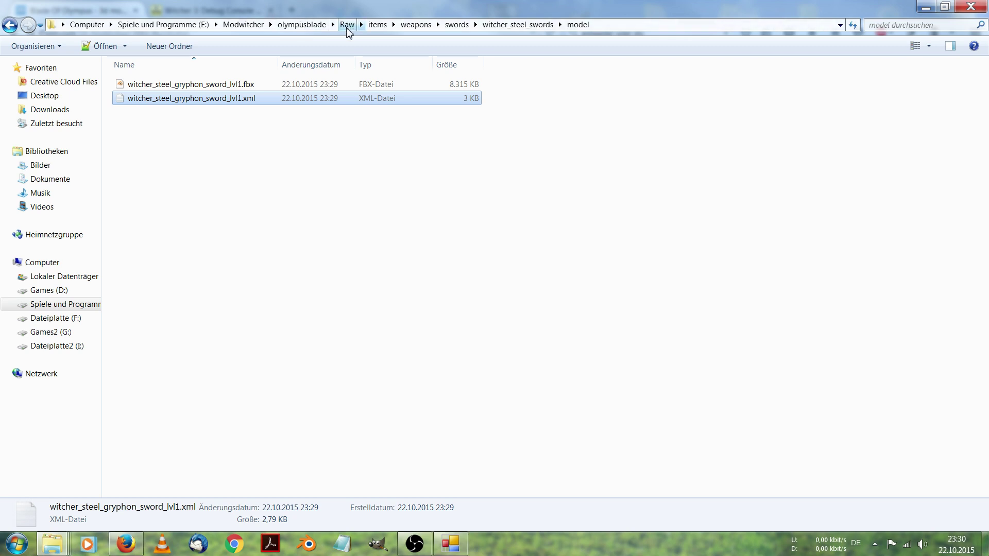
{"action": "left_click", "coordinate": [305, 24]}
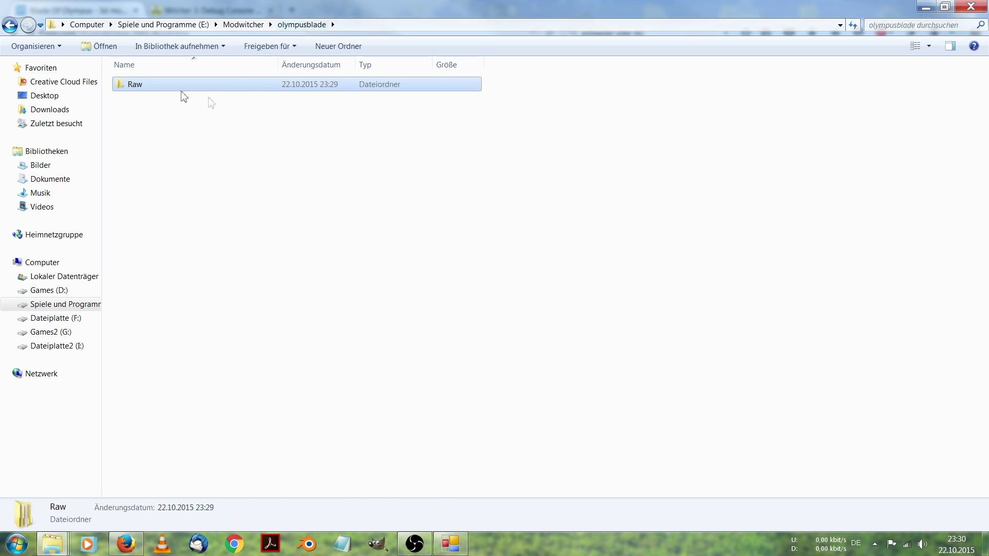
- Copy the Raw folder in place and rename the copy to Modded
{"action": "right_click_drag", "start_coordinate": [173, 83], "coordinate": [174, 132]}
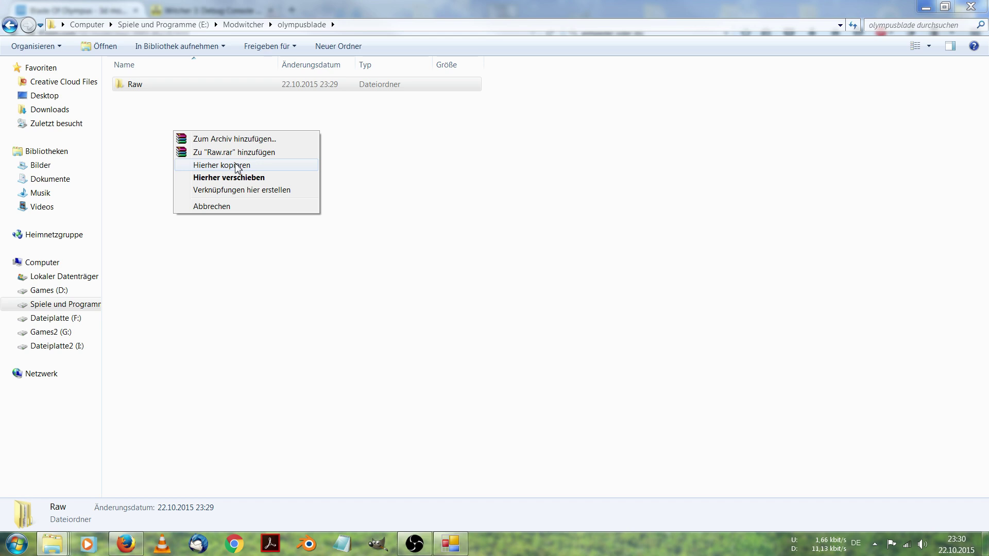
{"action": "left_click", "coordinate": [236, 165]}
{"action": "left_click", "coordinate": [173, 98]}
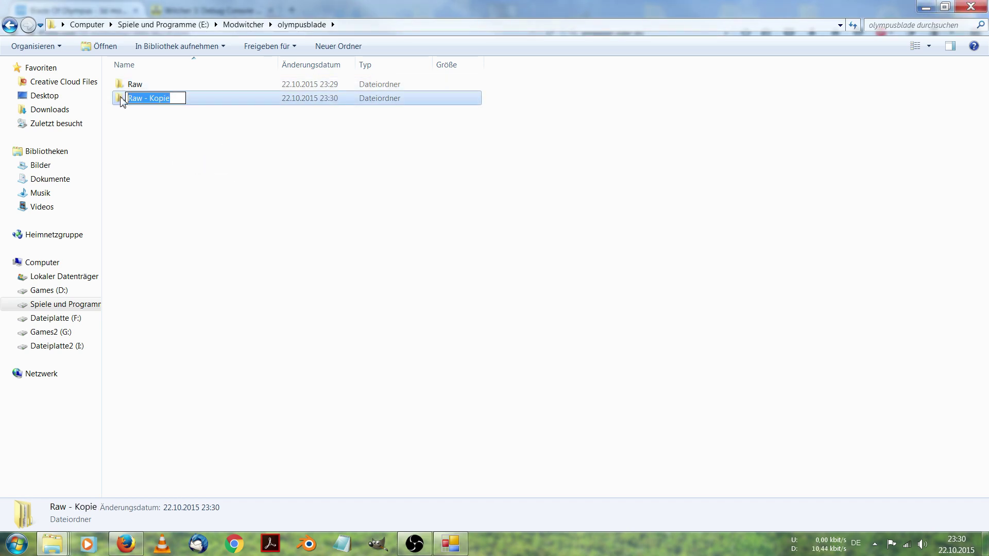
{"action": "type", "text": "Modded"}
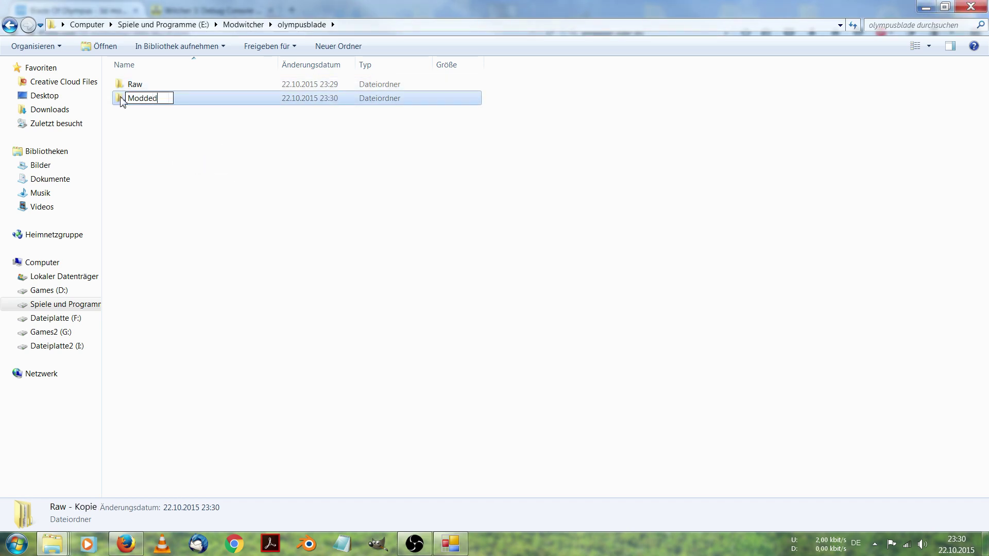
{"action": "left_click", "coordinate": [154, 143]}
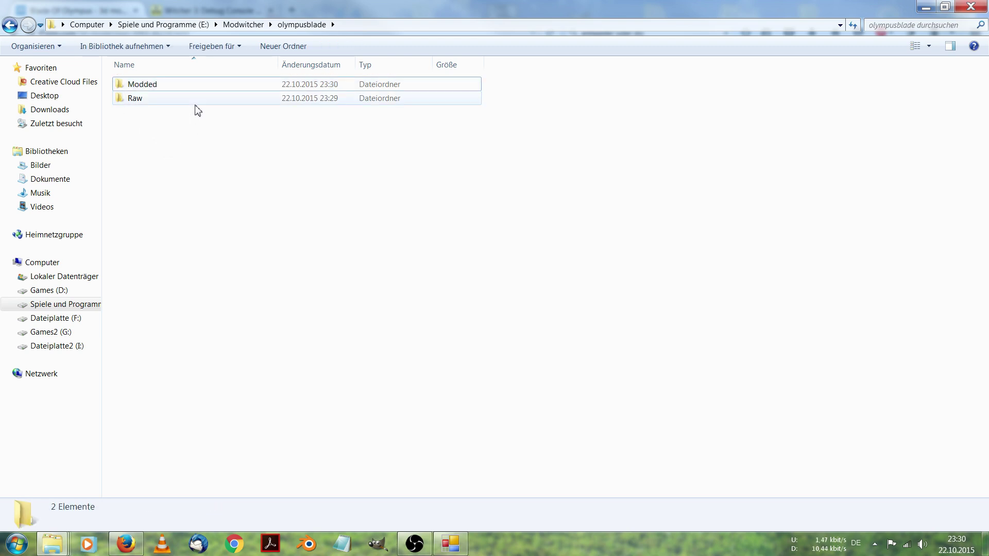
- Open Modded\items\weapons\swords\witcher_steel_swords, then start Blender
{"action": "double_click", "coordinate": [172, 86]}
{"action": "double_click", "coordinate": [172, 86]}
{"action": "double_click", "coordinate": [172, 85]}
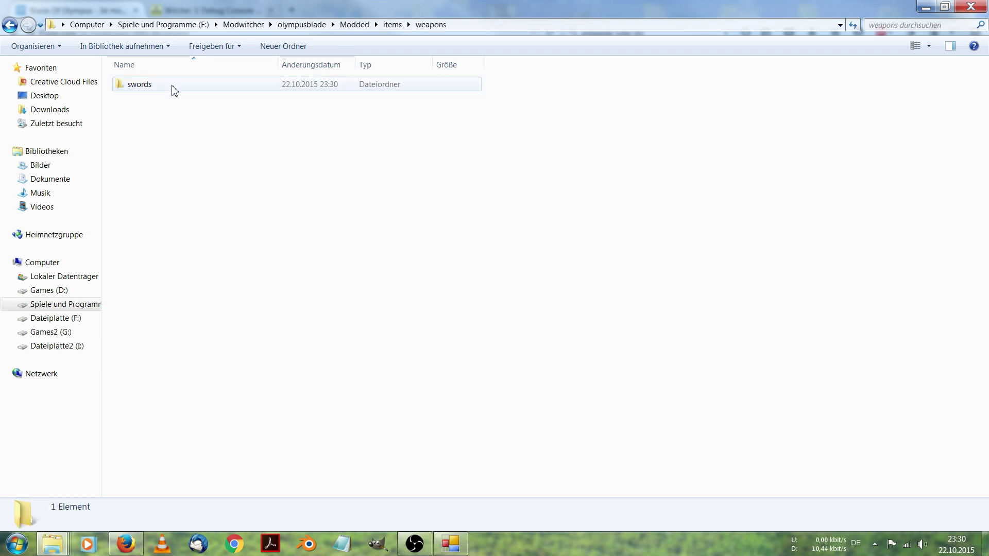
{"action": "double_click", "coordinate": [172, 85]}
{"action": "double_click", "coordinate": [172, 86]}
{"action": "double_click", "coordinate": [173, 85]}
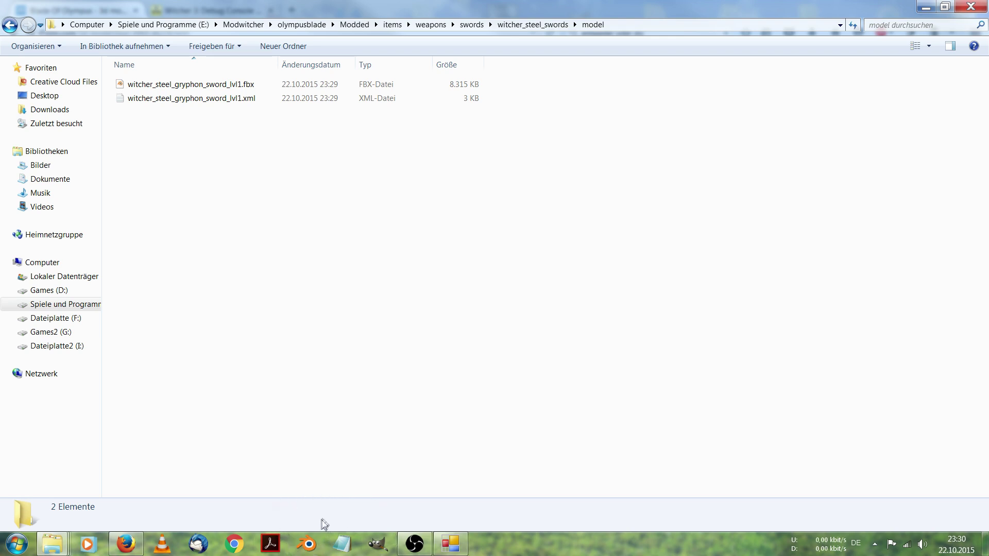
{"action": "left_click", "coordinate": [309, 543]}
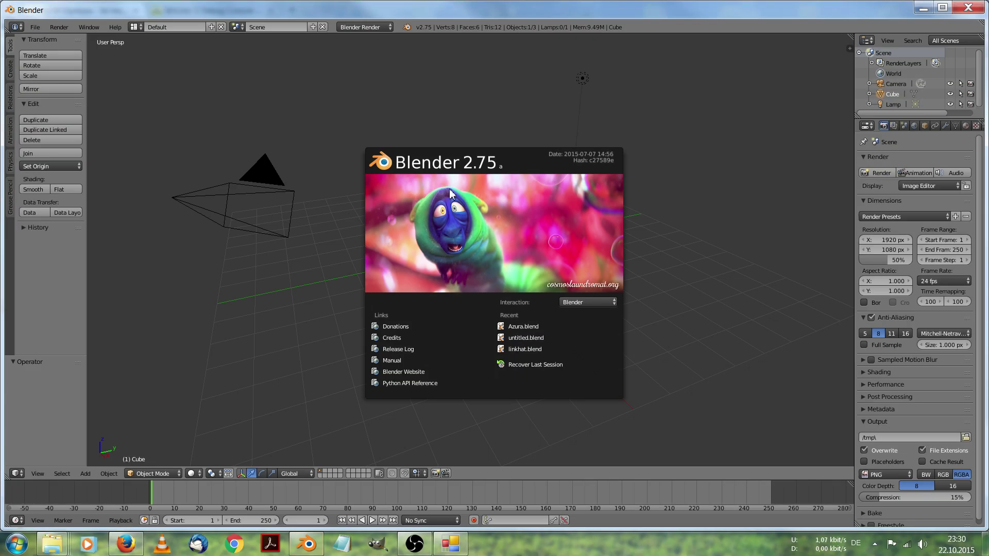
- Dismiss Blender's start screen and delete all default scene objects
{"action": "left_click", "coordinate": [652, 146]}
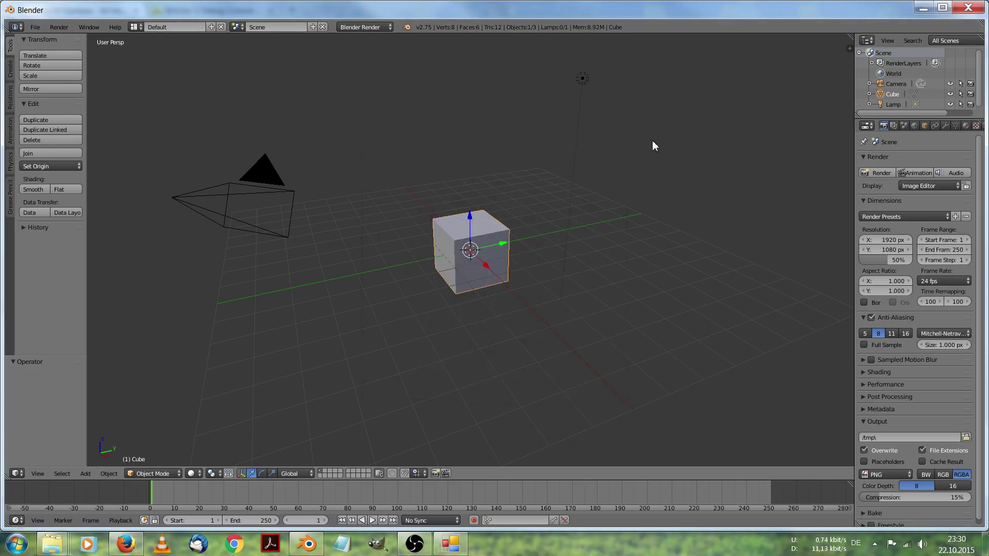
{"action": "key", "text": "shift+s"}
{"action": "key", "text": "Escape"}
{"action": "left_click", "coordinate": [614, 103]}
{"action": "key", "text": "a"}
{"action": "key", "text": "a"}
{"action": "key", "text": "x"}
{"action": "left_click", "coordinate": [613, 103]}
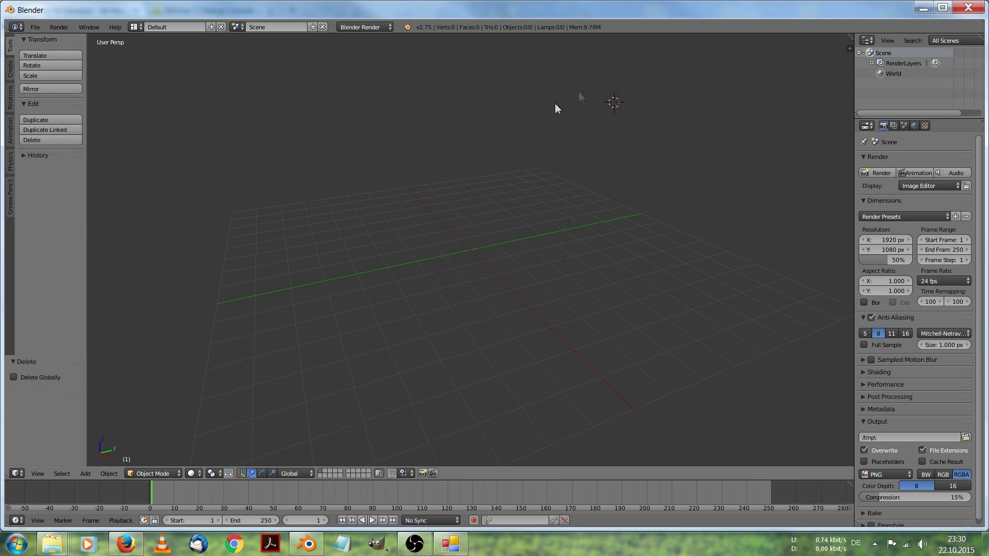
{"action": "left_click", "coordinate": [385, 146]}
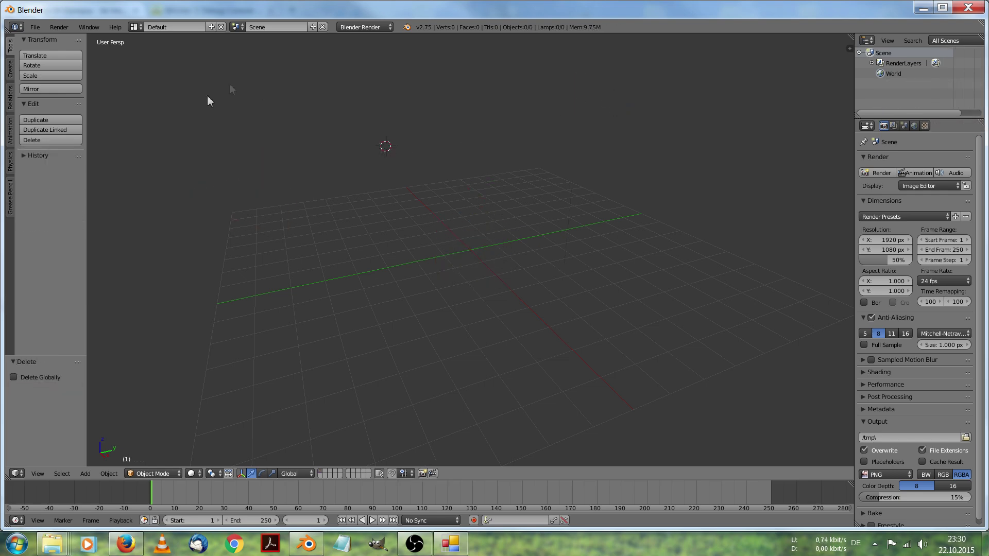
- Start an FBX import and jump the file browser to the Modwitcher folder
{"action": "left_click", "coordinate": [34, 28]}
{"action": "mouse_move", "coordinate": [92, 213]}
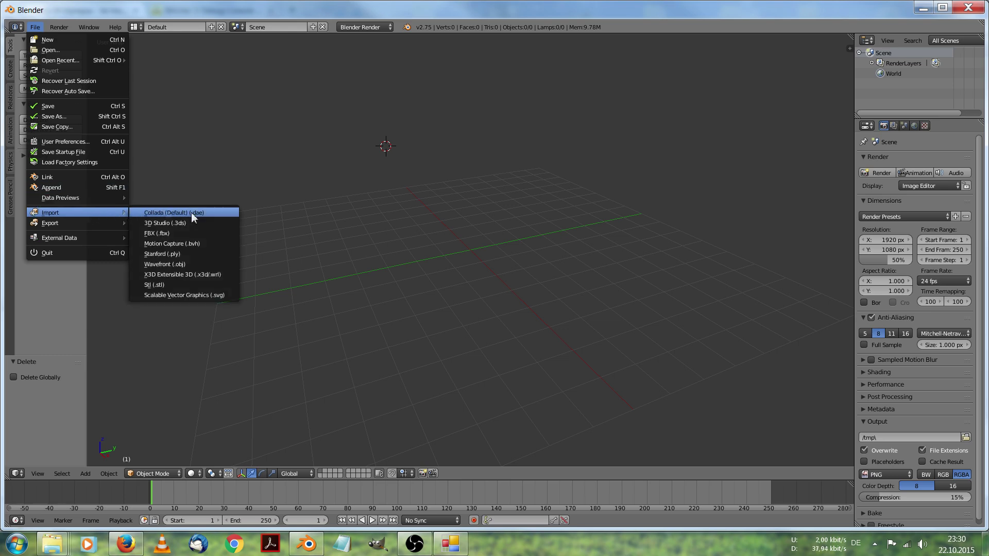
{"action": "left_click", "coordinate": [191, 234]}
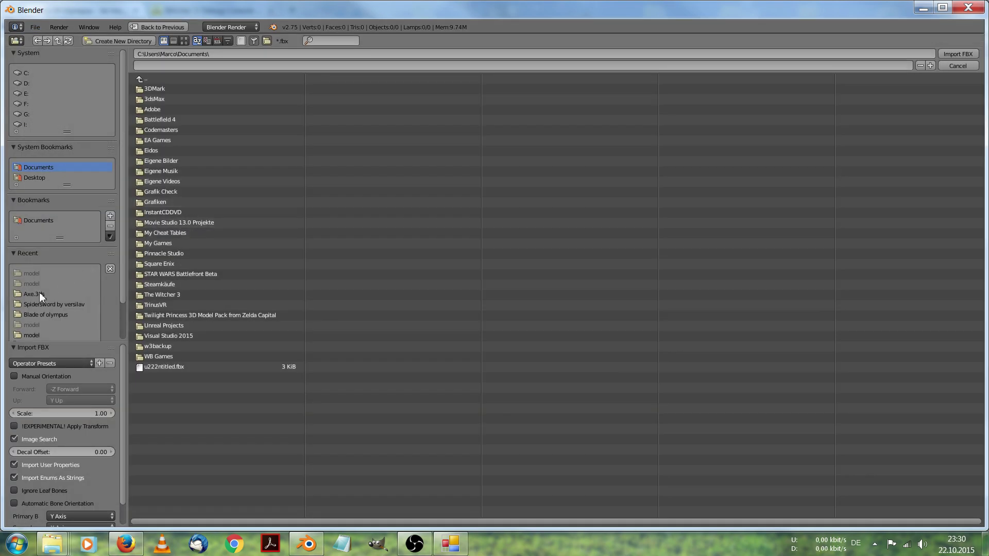
{"action": "left_click", "coordinate": [49, 336]}
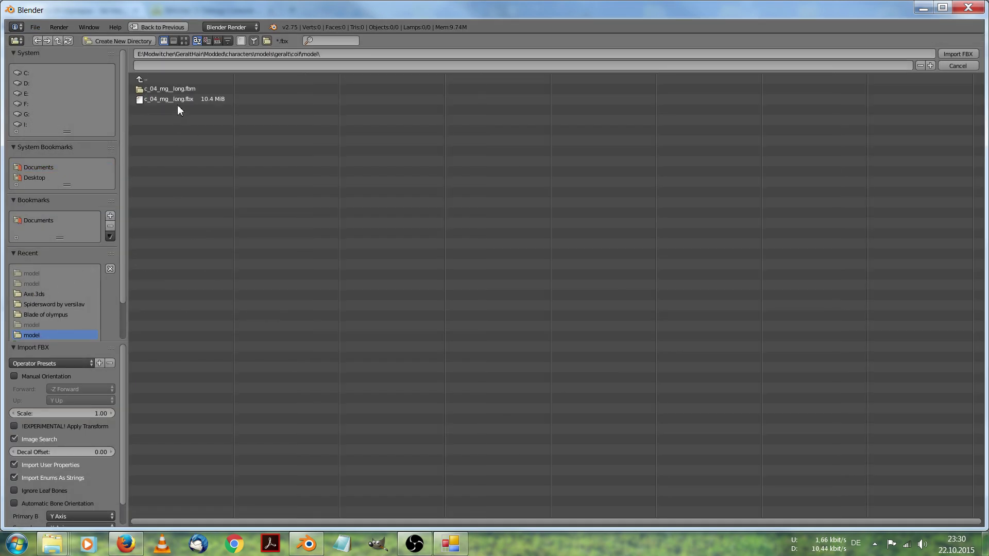
{"action": "left_click", "coordinate": [246, 54]}
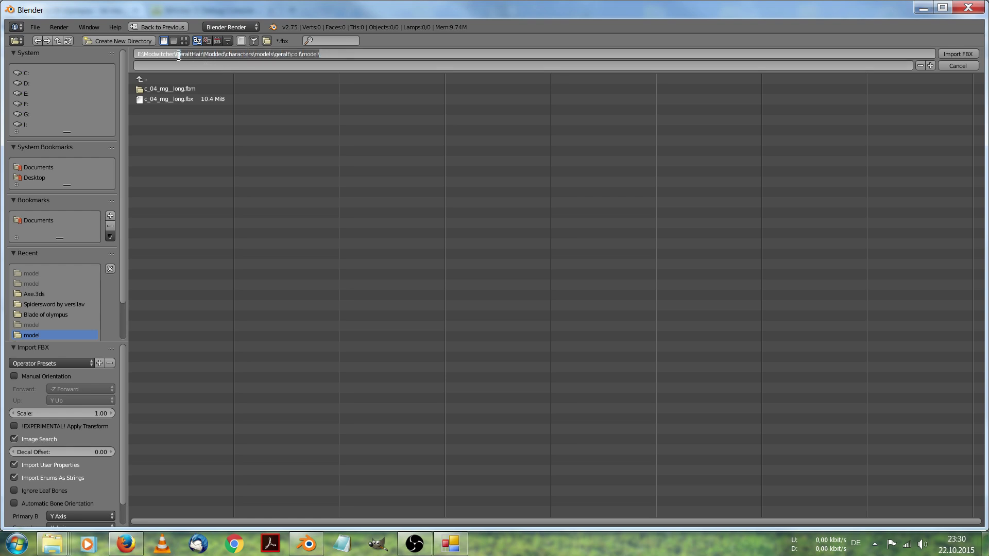
{"action": "key", "text": "BackSpace"}
{"action": "key", "text": "Return"}
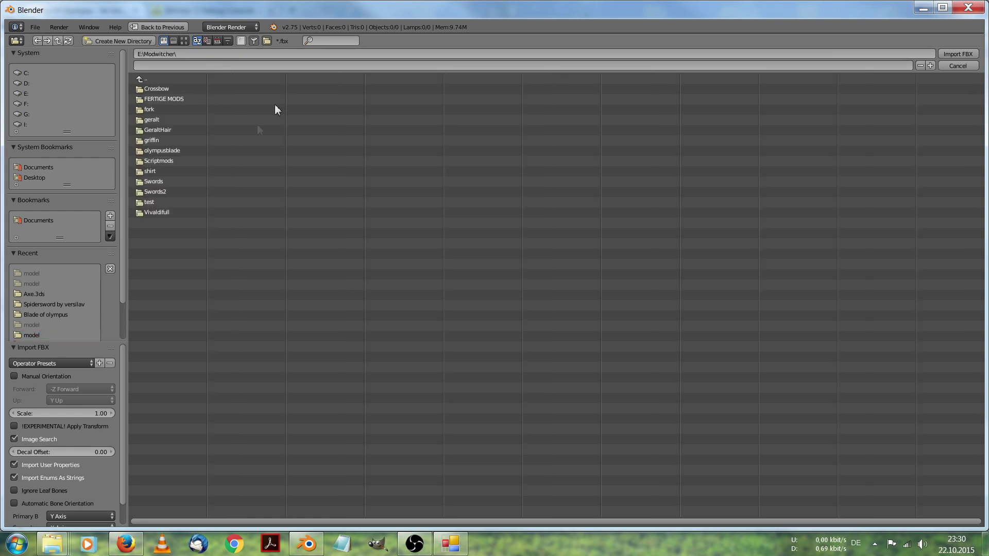
- Import the gryphon sword FBX from olympusblade\Modded\items\weapons\swords\witcher_steel_swords\model
{"action": "left_click", "coordinate": [169, 151]}
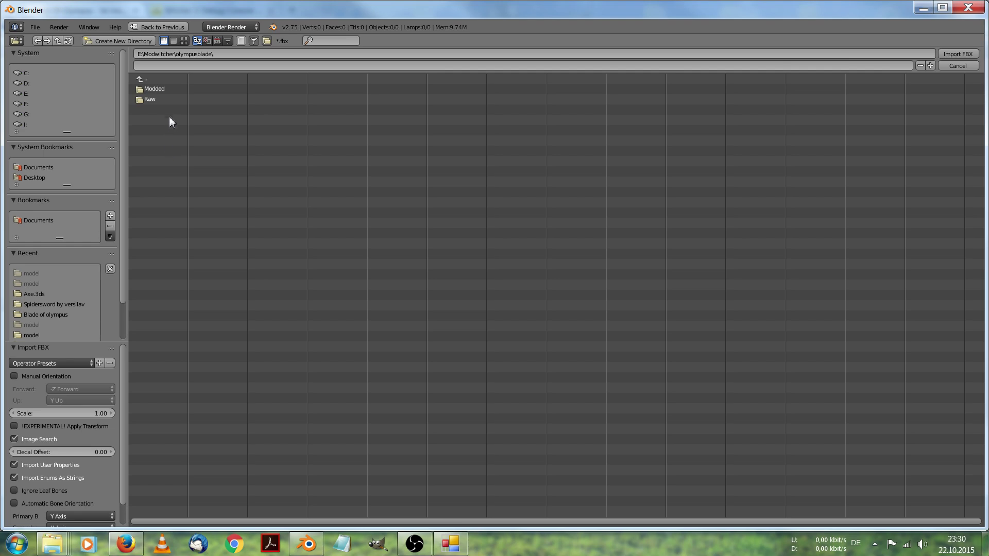
{"action": "left_click", "coordinate": [159, 90]}
{"action": "left_click", "coordinate": [159, 89]}
{"action": "left_click", "coordinate": [159, 89]}
{"action": "left_click", "coordinate": [159, 88]}
{"action": "left_click", "coordinate": [159, 88]}
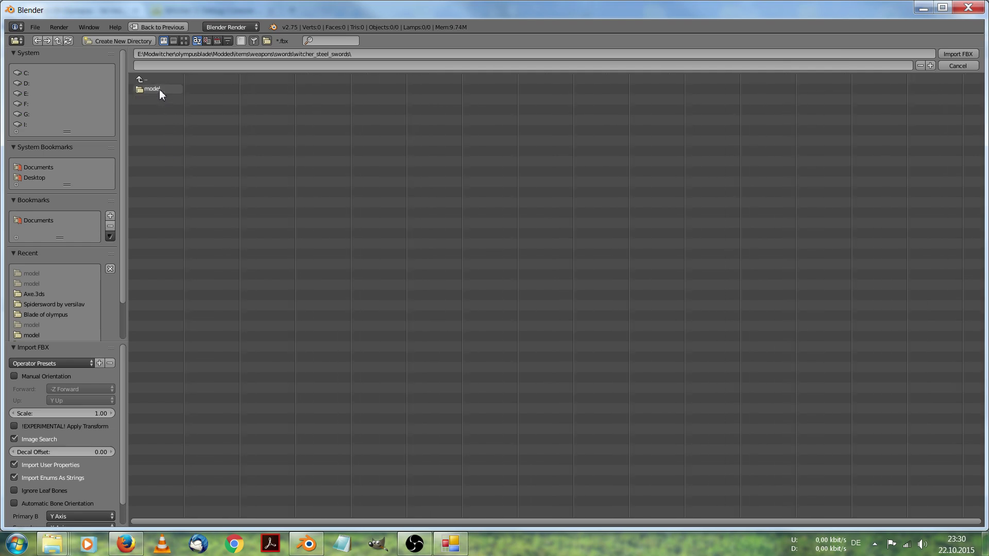
{"action": "left_click", "coordinate": [159, 89]}
{"action": "double_click", "coordinate": [212, 93]}
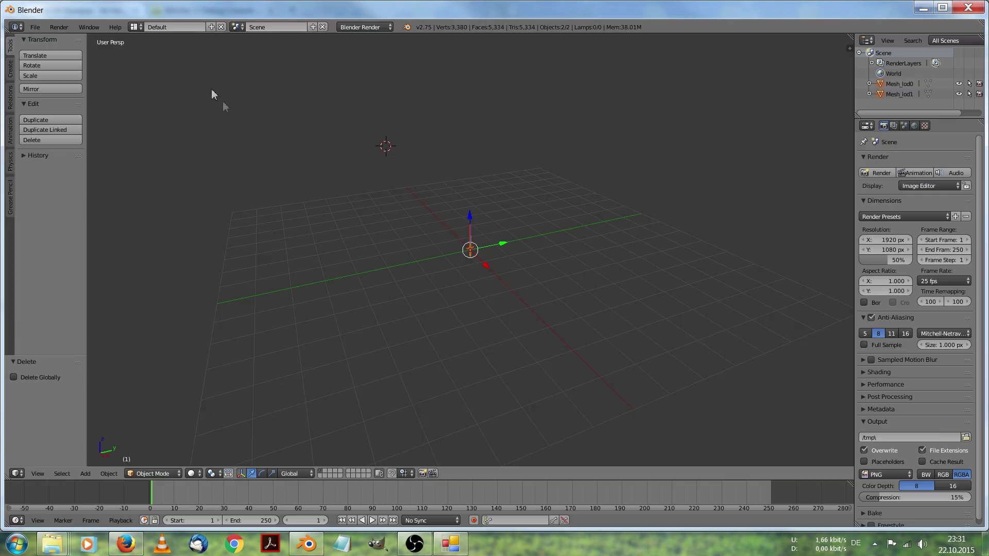
- Delete the Mesh_lod1 object and select the remaining Mesh_lod0 sword
{"action": "scroll", "coordinate": [389, 135], "scroll_direction": "up", "scroll_amount": 8}
{"action": "middle_click_drag", "start_coordinate": [388, 135], "coordinate": [494, 155]}
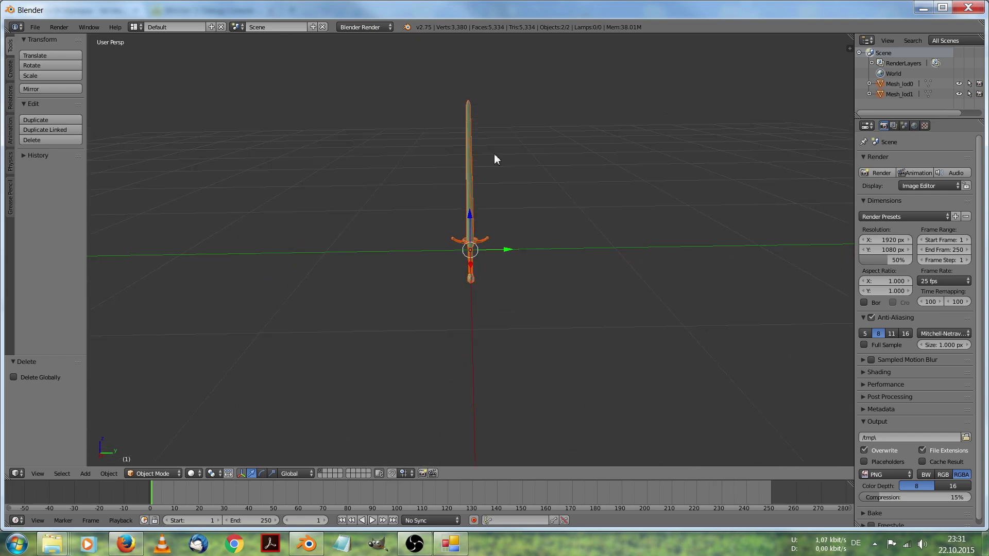
{"action": "middle_click_drag", "start_coordinate": [631, 90], "coordinate": [591, 110]}
{"action": "scroll", "coordinate": [591, 110], "scroll_direction": "up", "scroll_amount": 1}
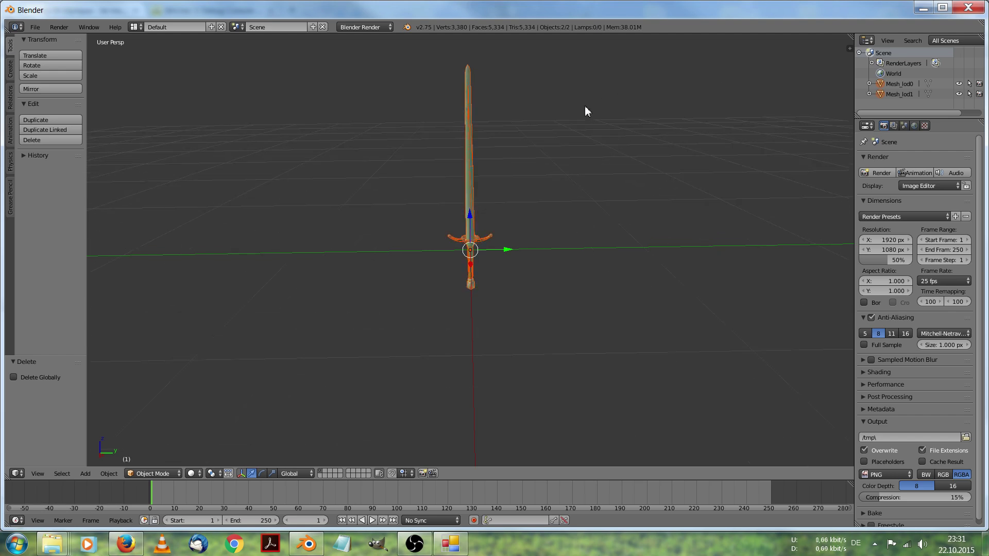
{"action": "scroll", "coordinate": [586, 111], "scroll_direction": "down", "scroll_amount": 1}
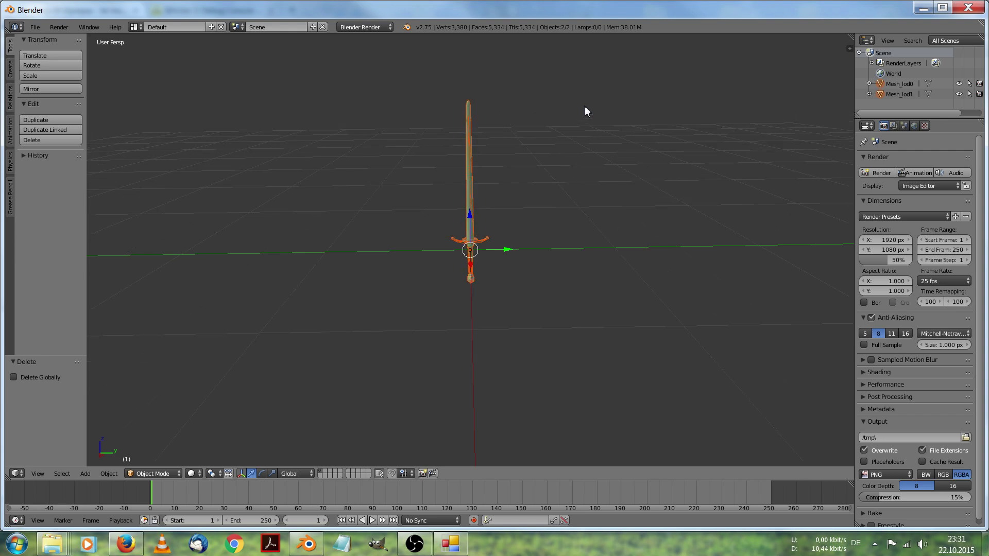
{"action": "scroll", "coordinate": [584, 106], "scroll_direction": "up", "scroll_amount": 1}
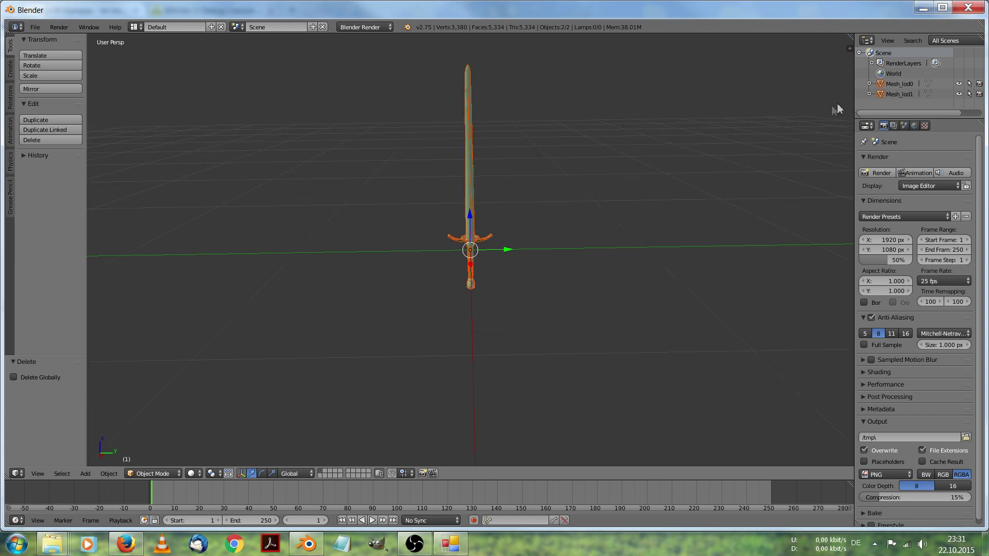
{"action": "left_click", "coordinate": [900, 93]}
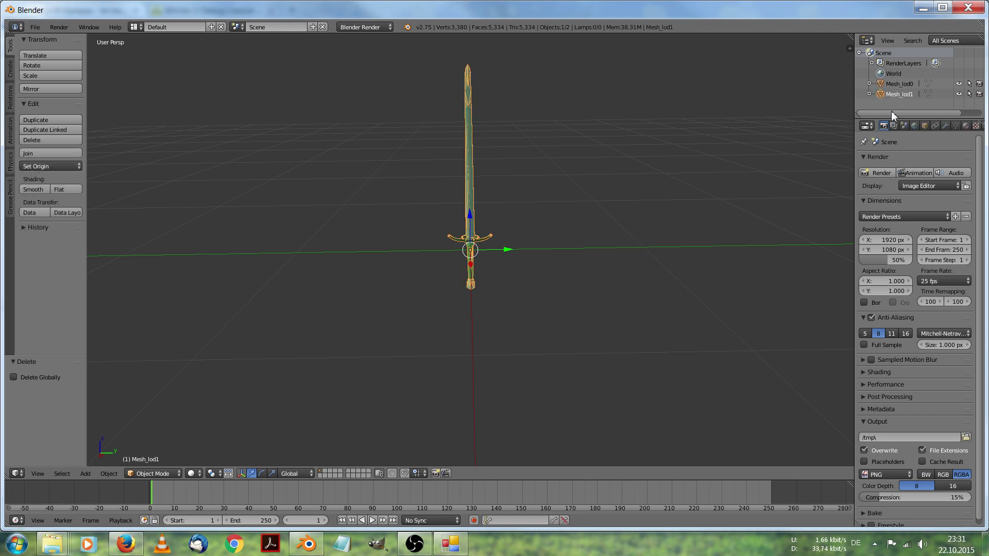
{"action": "key", "text": "x"}
{"action": "left_click", "coordinate": [787, 79]}
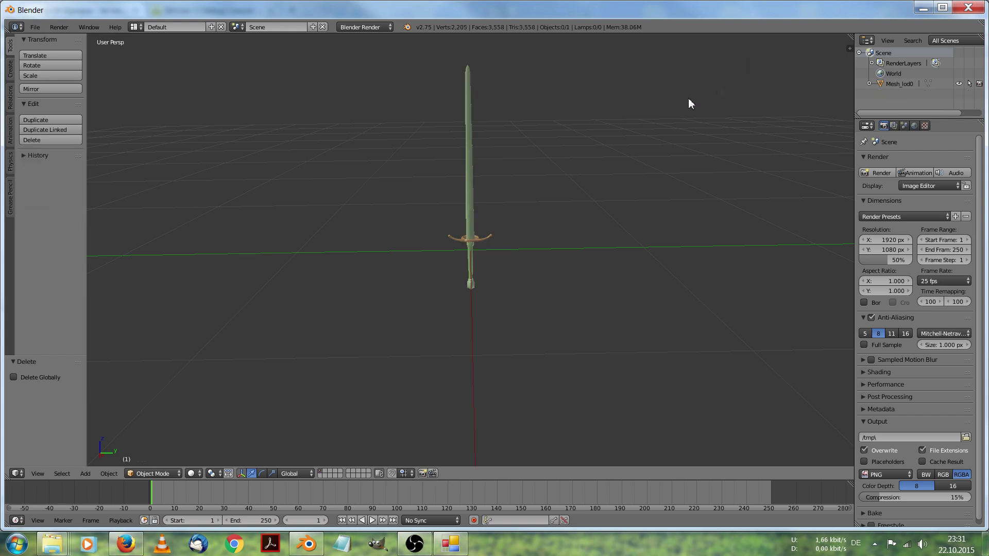
{"action": "right_click", "coordinate": [470, 135]}
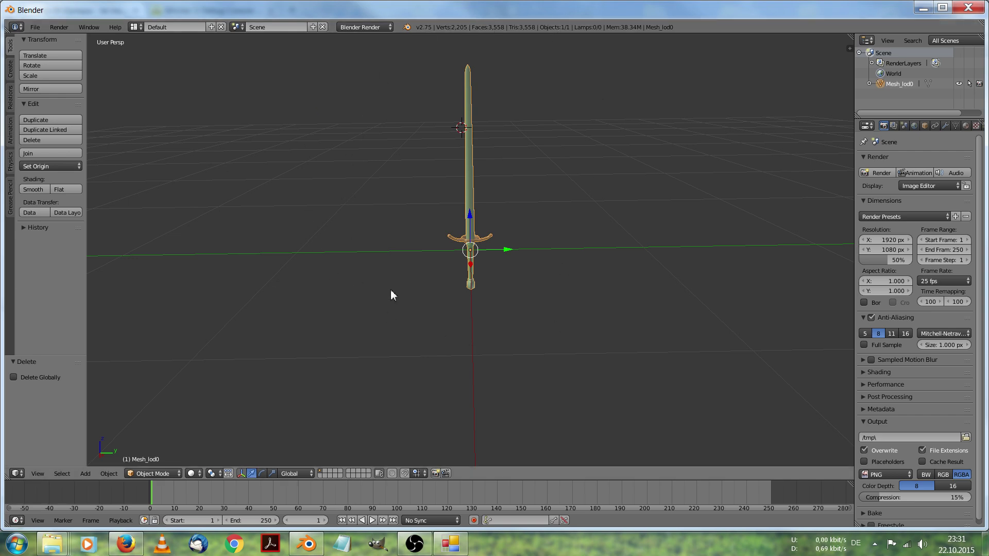
{"action": "left_click", "coordinate": [131, 544]}
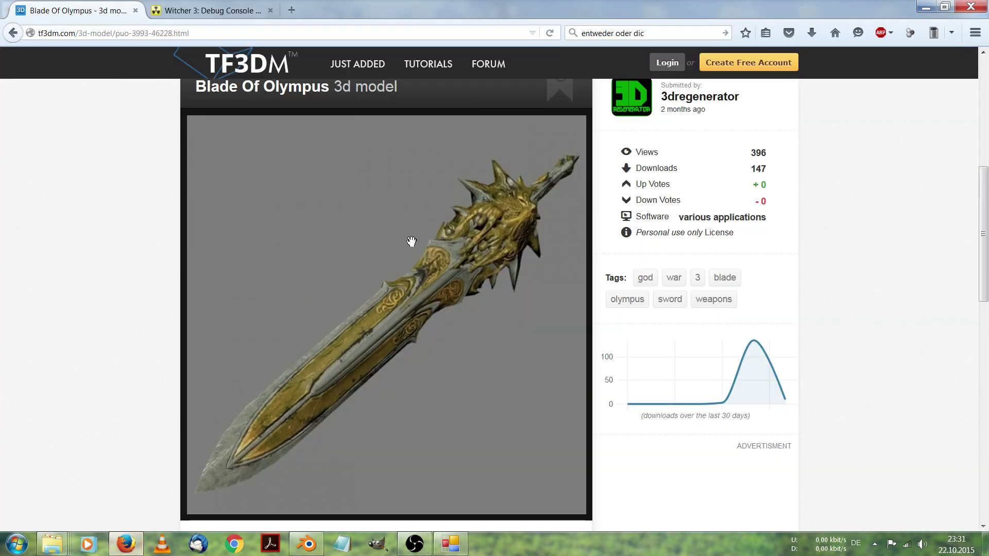
- Scroll through the TF3DM Blade Of Olympus page to review the model and its details
{"action": "scroll", "coordinate": [503, 235], "scroll_direction": "up", "scroll_amount": 5}
{"action": "scroll", "coordinate": [503, 234], "scroll_direction": "up", "scroll_amount": 3}
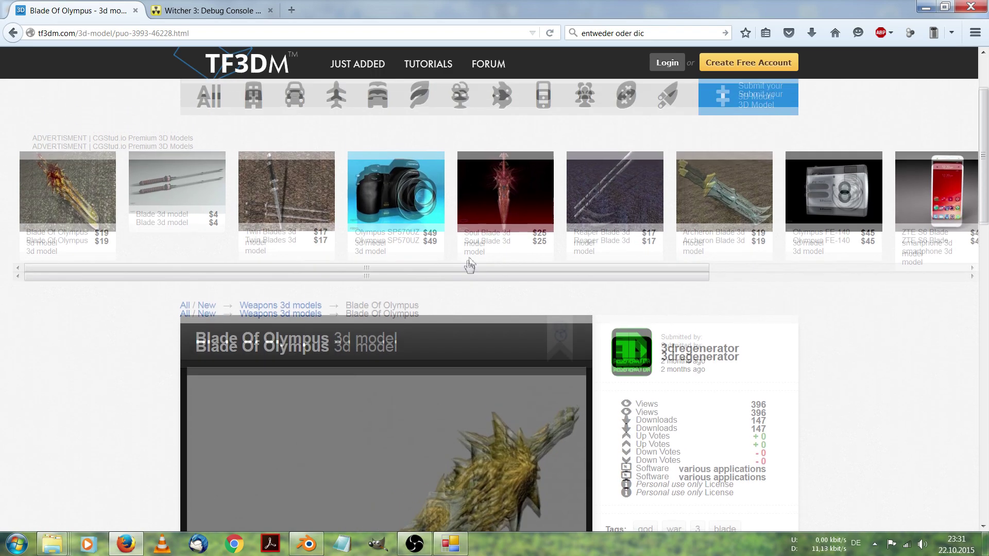
{"action": "scroll", "coordinate": [470, 261], "scroll_direction": "up", "scroll_amount": 3}
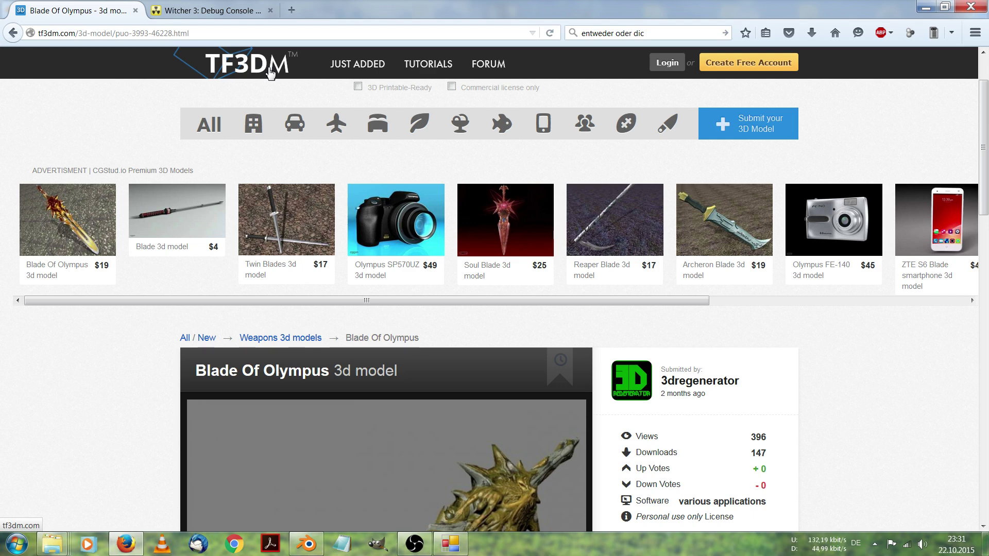
{"action": "scroll", "coordinate": [311, 185], "scroll_direction": "down", "scroll_amount": 9}
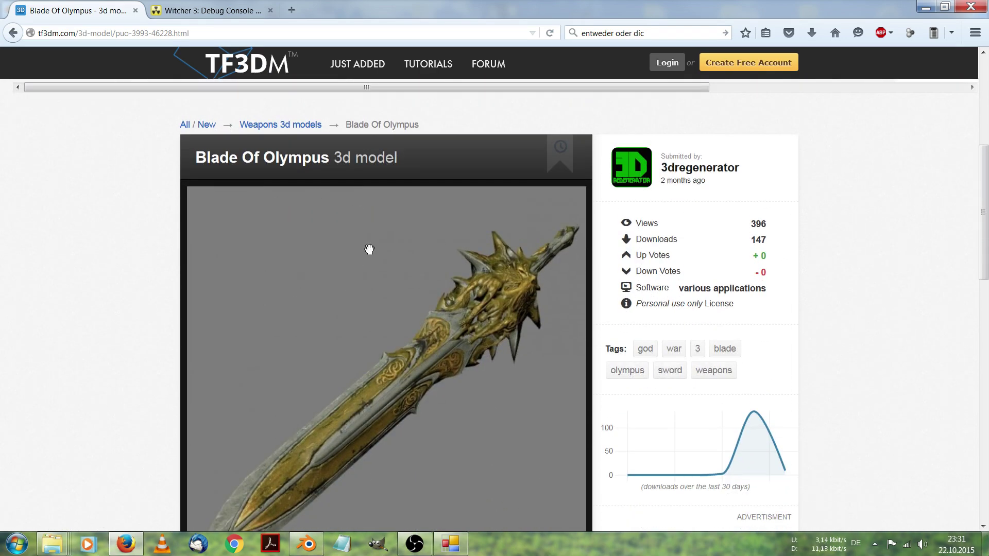
- Copy olydiffuse.tga, olympus.obj and olynormals.tga from the Blade of olympus folder
{"action": "mouse_move", "coordinate": [54, 545]}
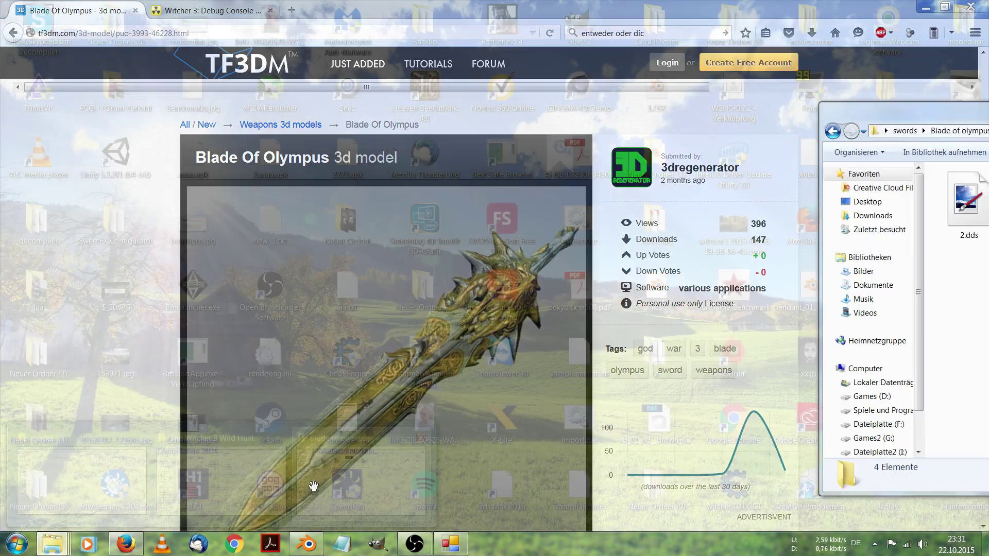
{"action": "left_click", "coordinate": [313, 484]}
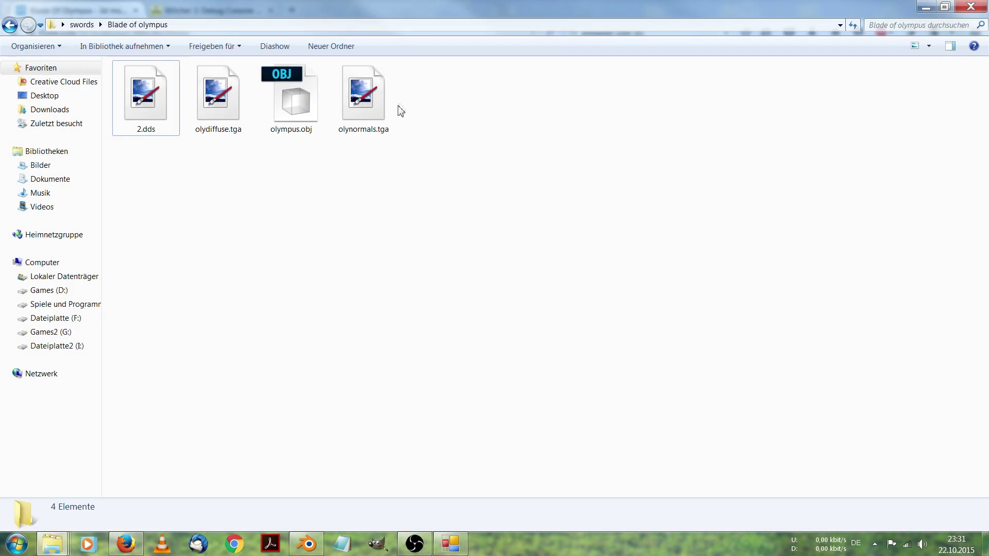
{"action": "left_click", "coordinate": [230, 136]}
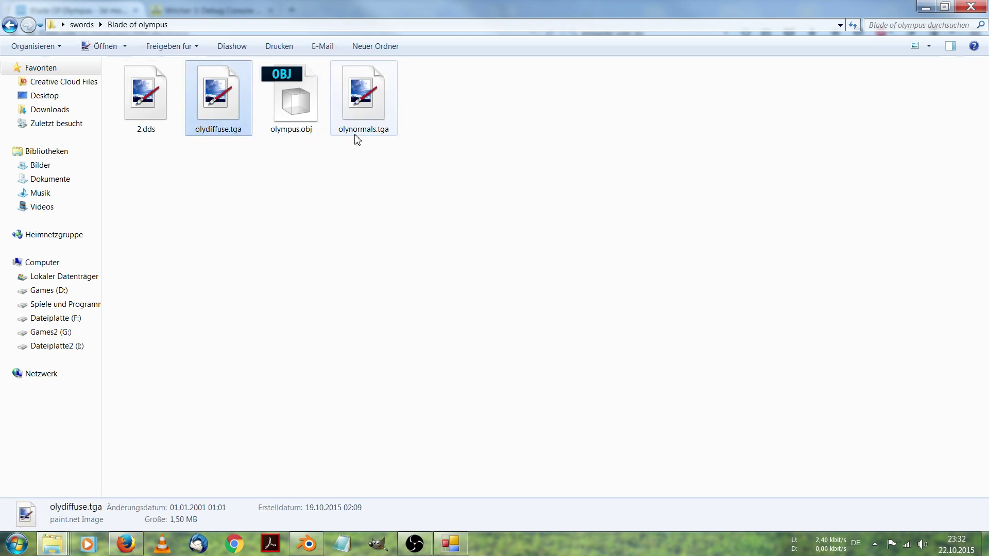
{"action": "left_click", "coordinate": [298, 131]}
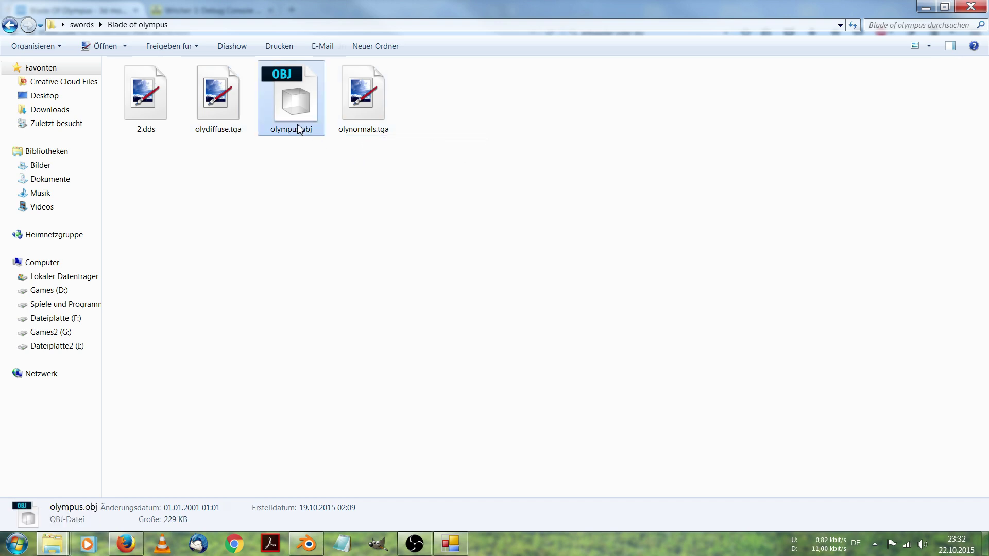
{"action": "left_click", "coordinate": [380, 156]}
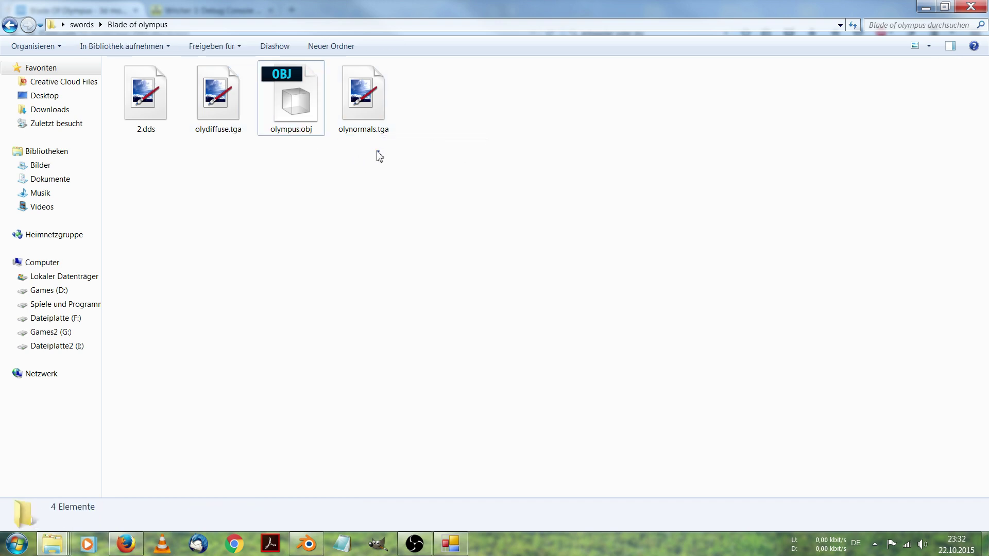
{"action": "left_click_drag", "start_coordinate": [379, 156], "coordinate": [234, 104]}
{"action": "right_click", "coordinate": [225, 91]}
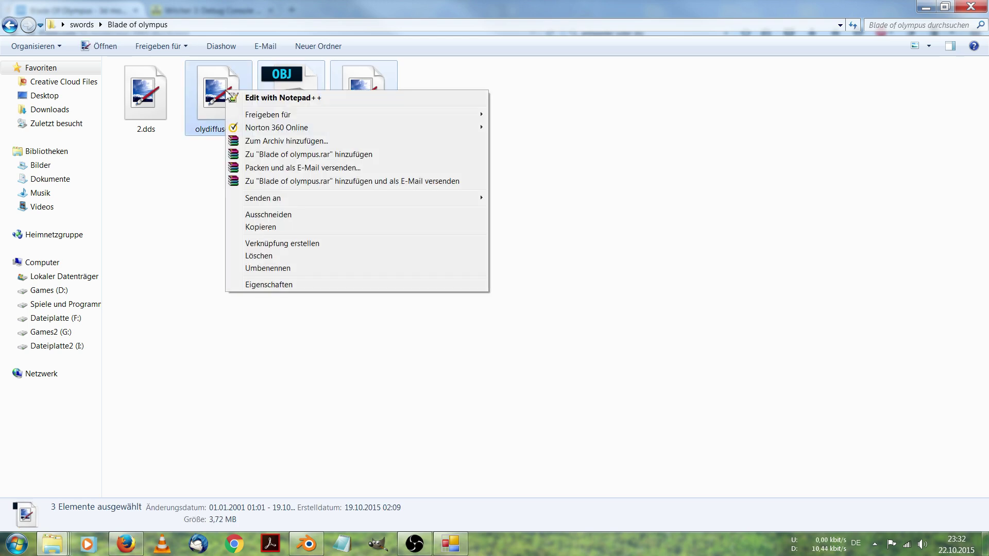
{"action": "left_click", "coordinate": [284, 228]}
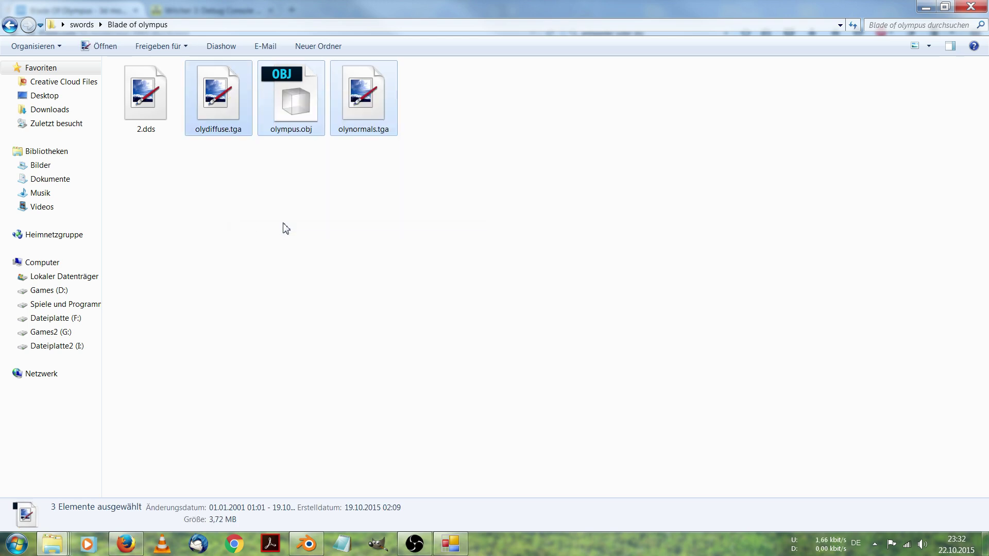
- Paste the three files into the Modded witcher_steel_swords model folder, then return to Blender
{"action": "mouse_move", "coordinate": [58, 546]}
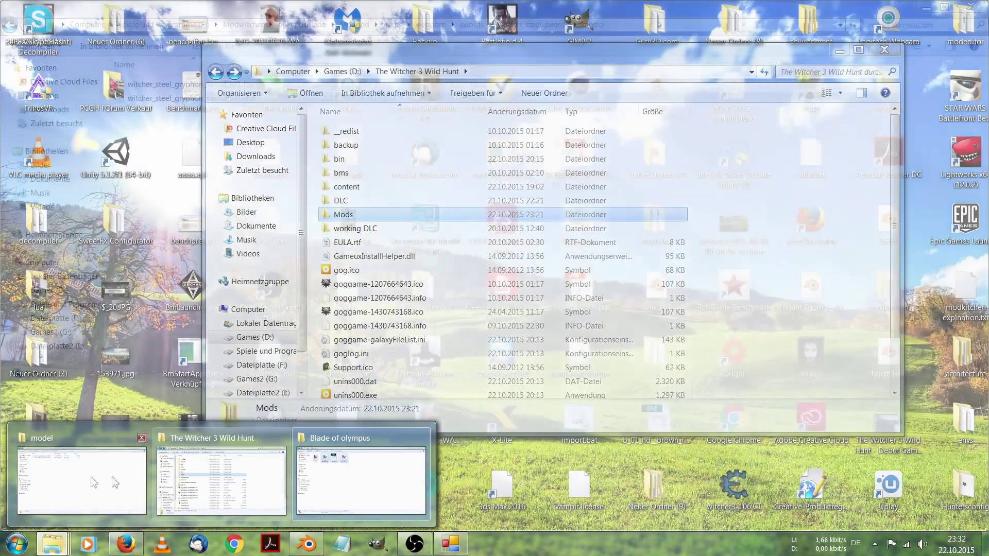
{"action": "left_click", "coordinate": [115, 483]}
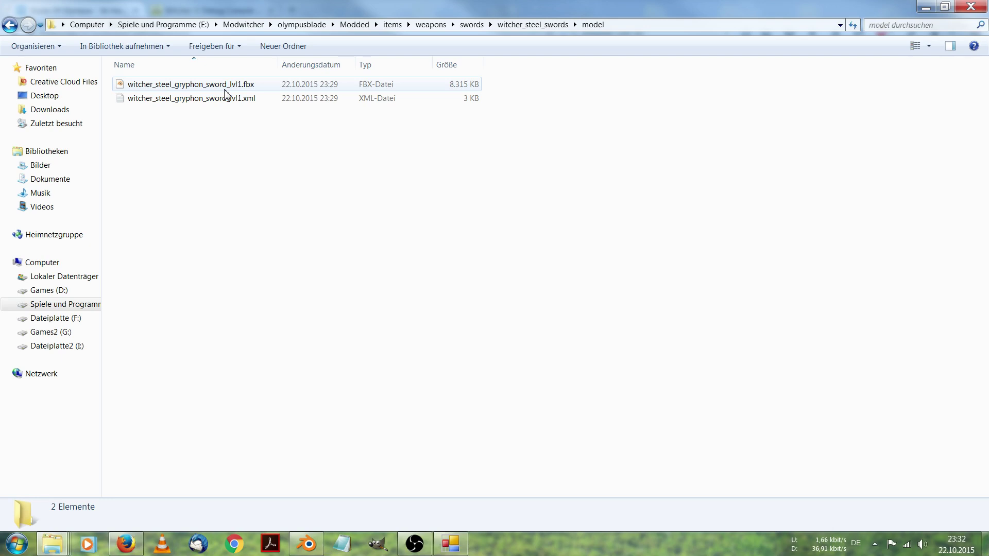
{"action": "right_click", "coordinate": [235, 135]}
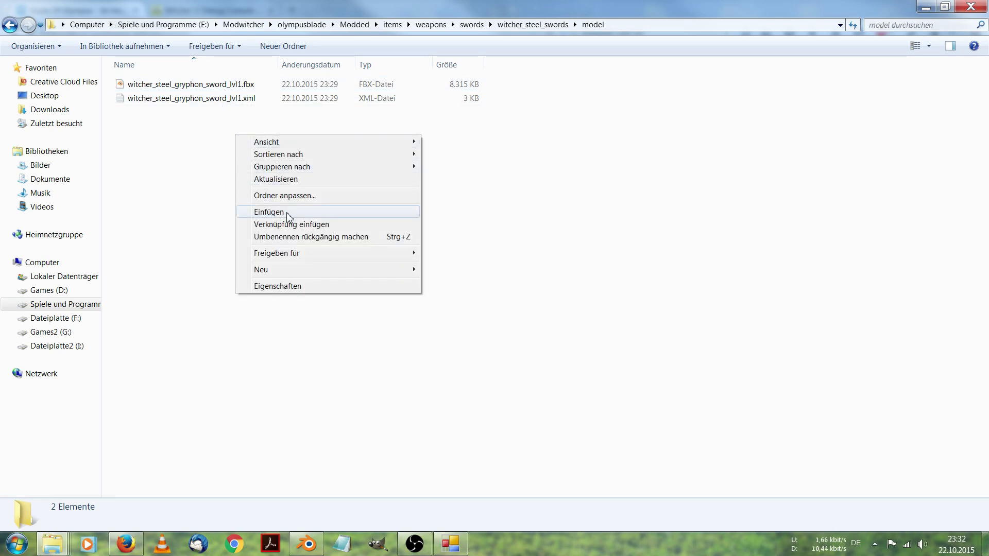
{"action": "left_click", "coordinate": [287, 212]}
{"action": "left_click", "coordinate": [286, 214]}
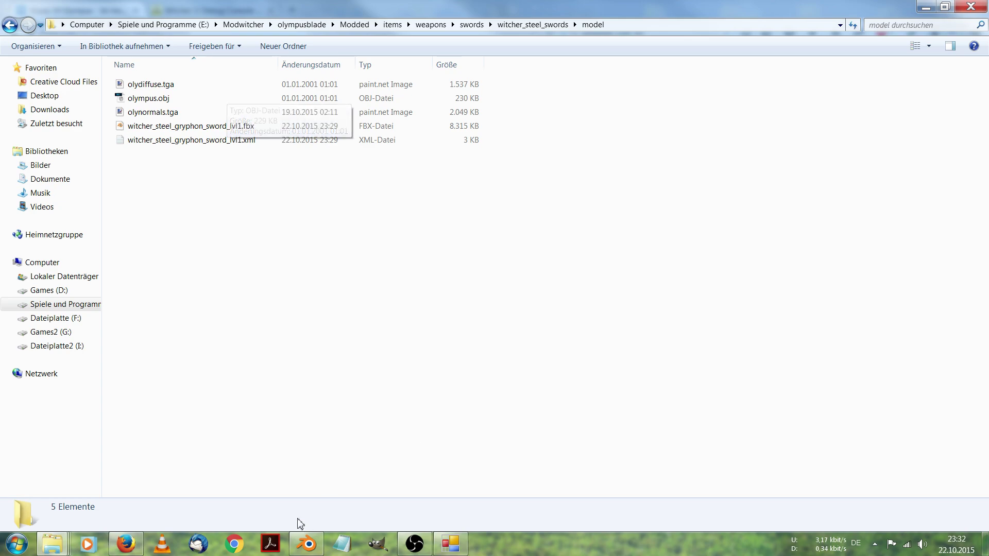
{"action": "left_click", "coordinate": [306, 543]}
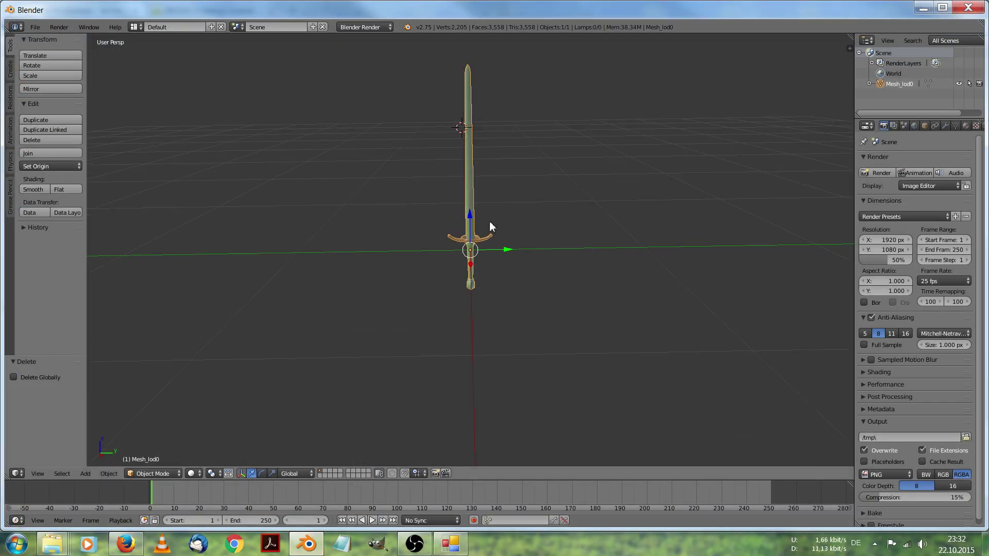
- Import olympus.obj as a Wavefront model, adding mesh0 beside Mesh_lod0
{"action": "left_click", "coordinate": [35, 27]}
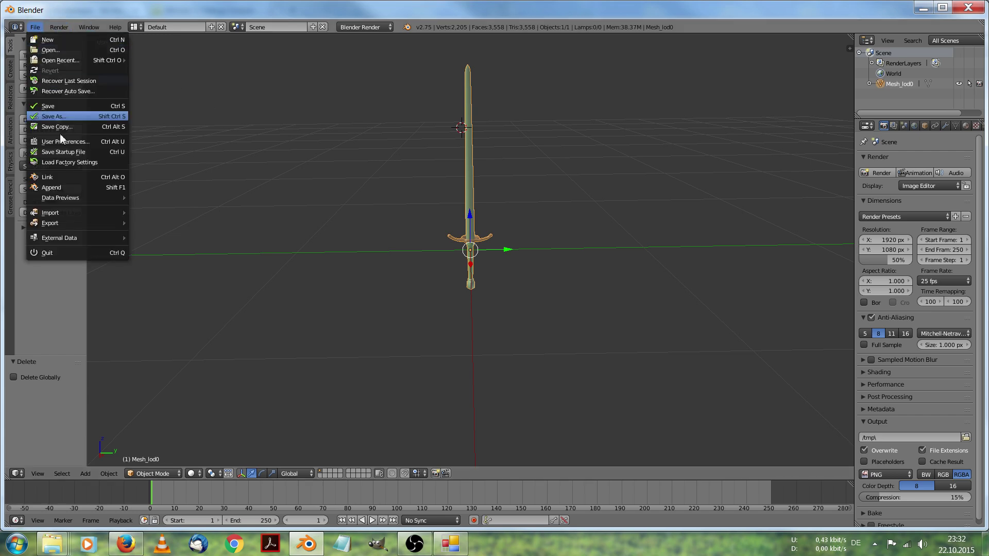
{"action": "mouse_move", "coordinate": [69, 212]}
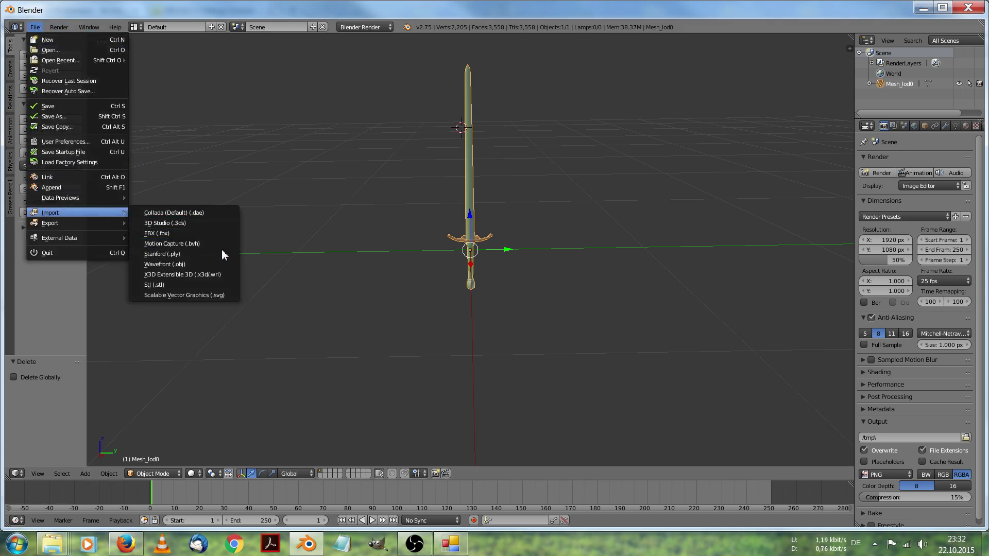
{"action": "left_click", "coordinate": [221, 264]}
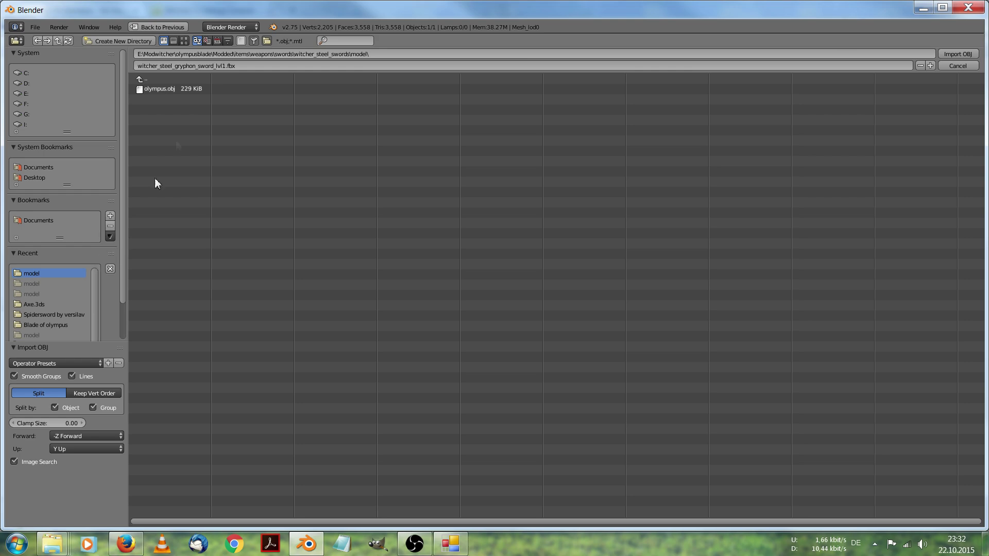
{"action": "double_click", "coordinate": [165, 88]}
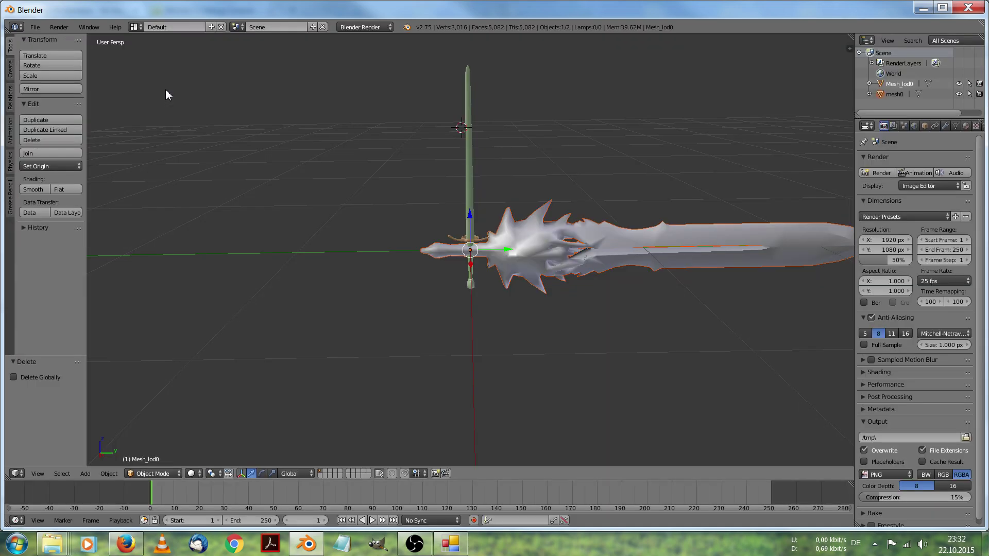
{"action": "scroll", "coordinate": [586, 142], "scroll_direction": "up", "scroll_amount": 1}
{"action": "mouse_move", "coordinate": [586, 143]}
{"action": "middle_mouse_down"}
{"action": "mouse_move", "coordinate": [563, 132]}
{"action": "mouse_move", "coordinate": [582, 126]}
{"action": "mouse_move", "coordinate": [585, 140]}
{"action": "middle_mouse_up"}
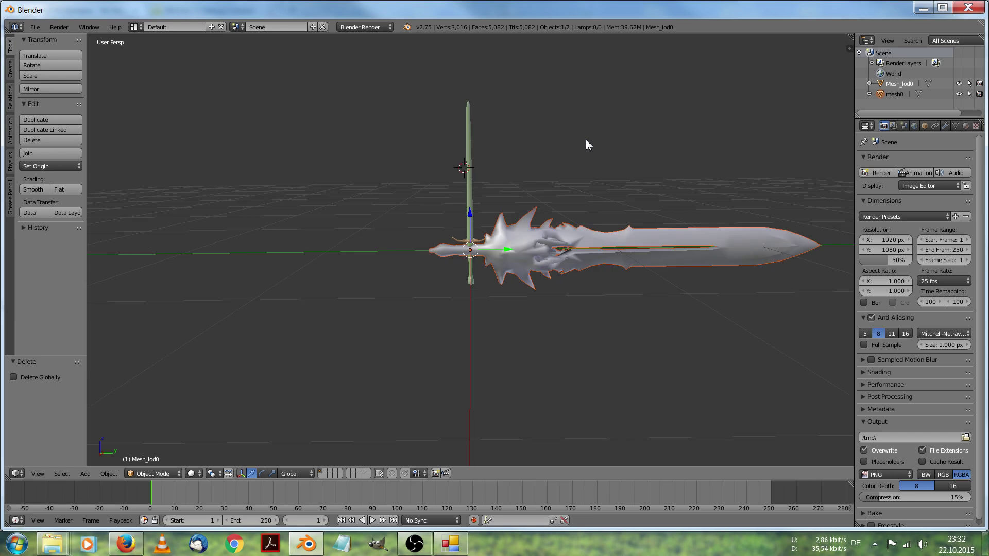
- Rotate Mesh_lod0 by about -90° to stand the Olympus sword upright, then scale it to 0.510
{"action": "middle_click_drag", "start_coordinate": [606, 196], "coordinate": [605, 183]}
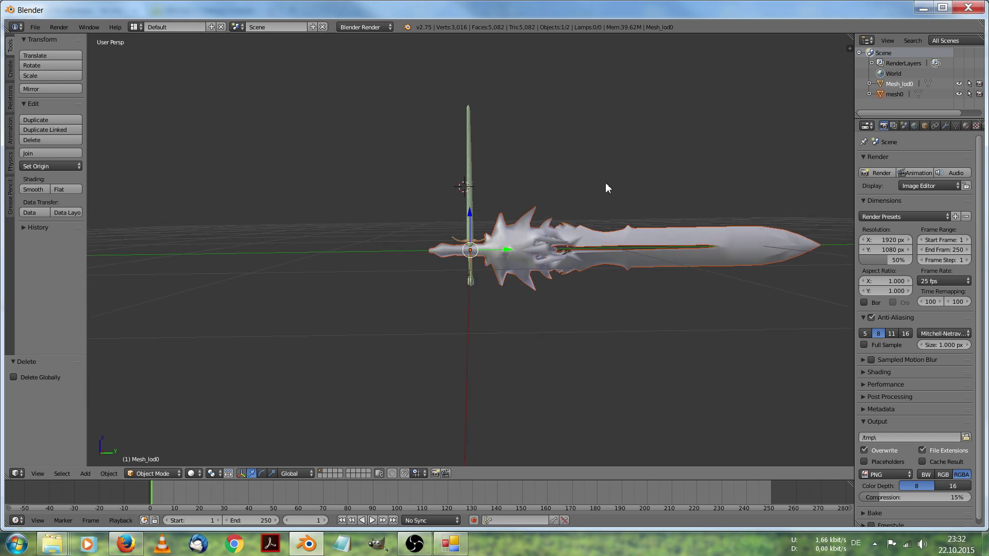
{"action": "left_click", "coordinate": [61, 70]}
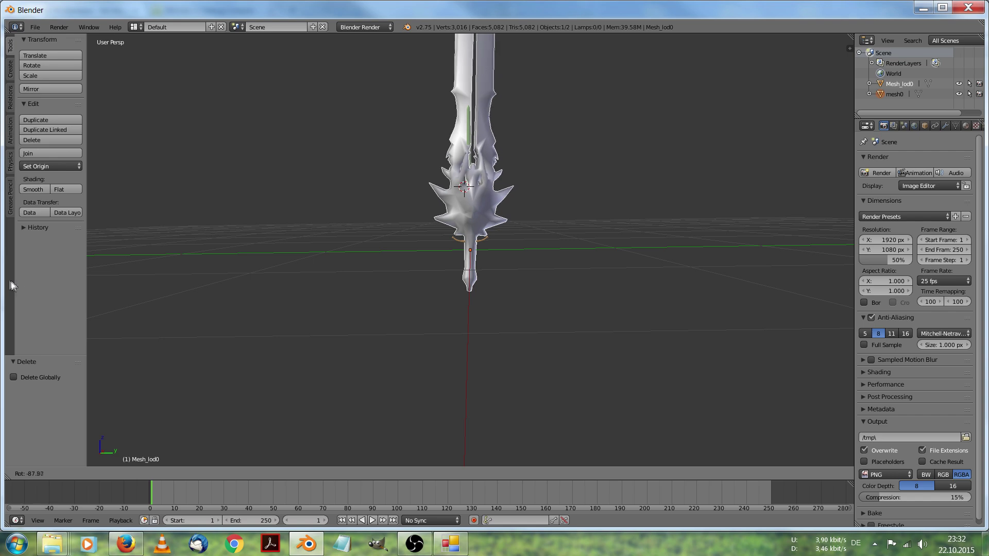
{"action": "left_click", "coordinate": [40, 286]}
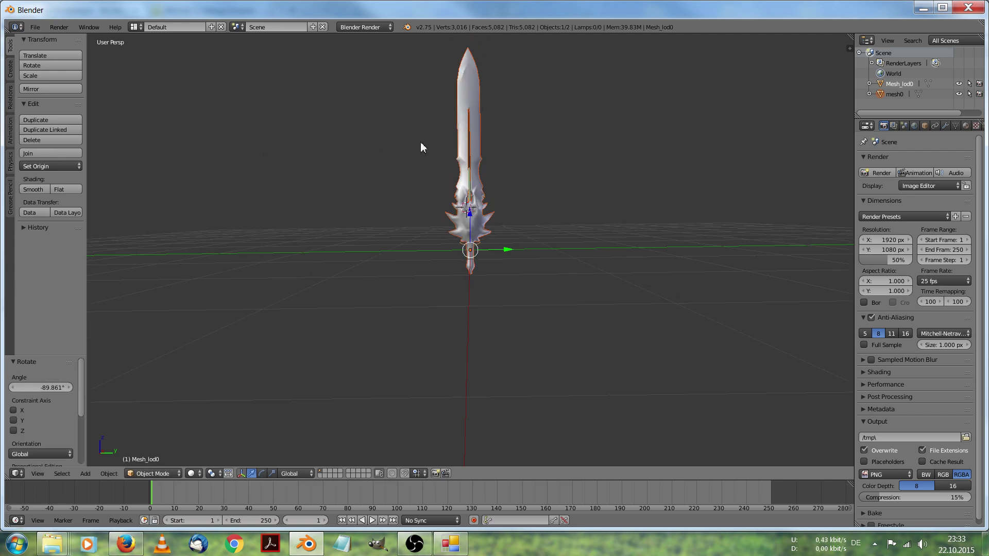
{"action": "left_click", "coordinate": [57, 75]}
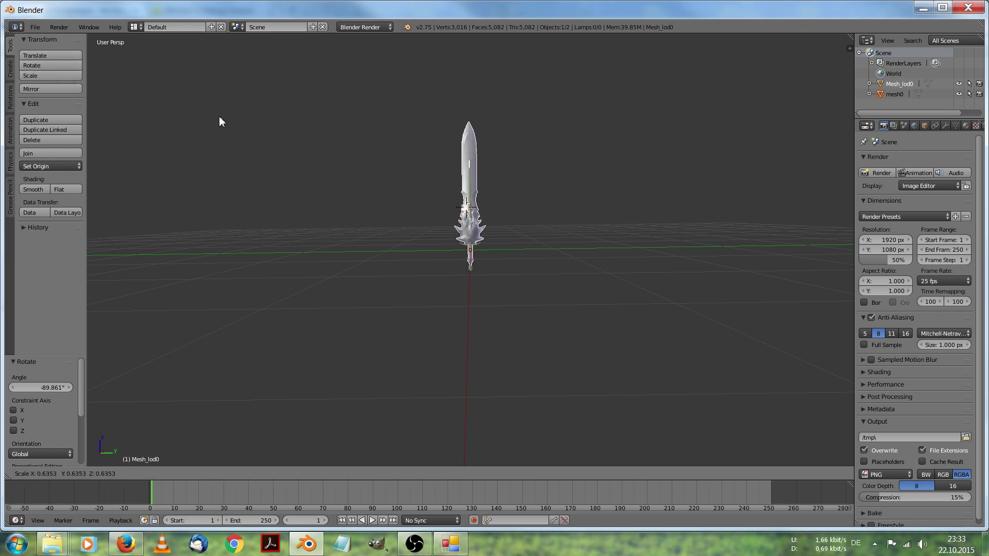
{"action": "left_click", "coordinate": [273, 125]}
{"action": "scroll", "coordinate": [526, 123], "scroll_direction": "up", "scroll_amount": 4}
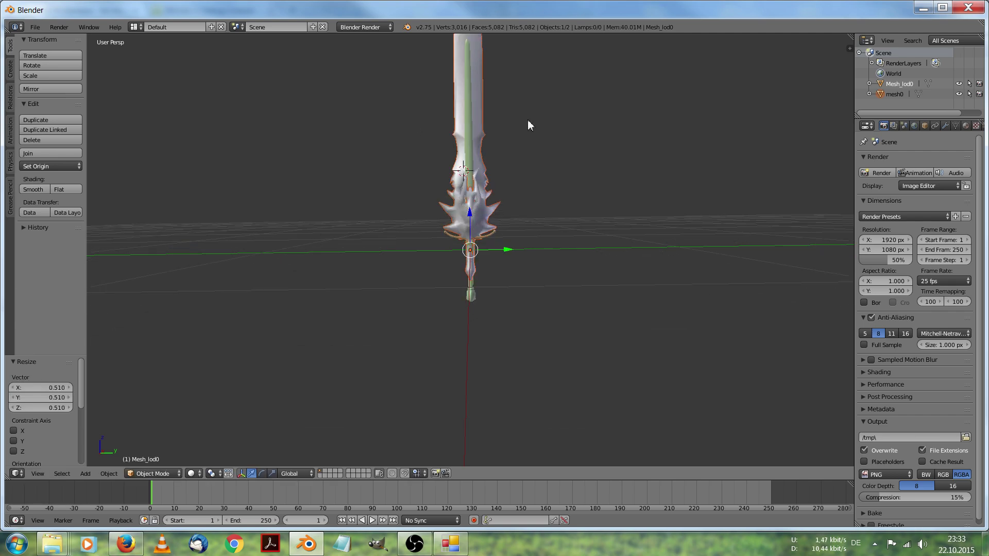
- Scale the sword to 1.028 and tilt it by -5.11 degrees
{"action": "middle_click_drag", "start_coordinate": [529, 120], "coordinate": [414, 121]}
{"action": "left_click", "coordinate": [63, 73]}
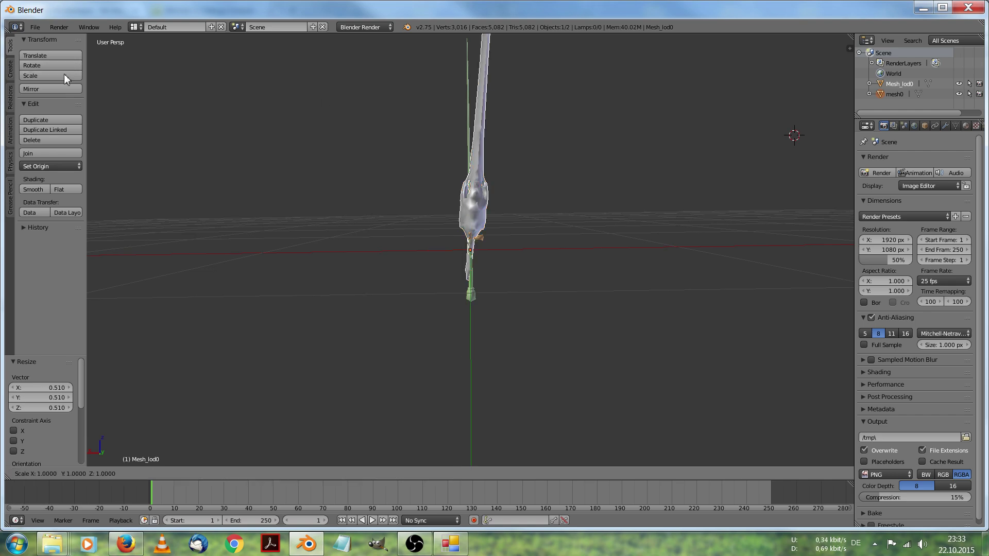
{"action": "left_click", "coordinate": [52, 70]}
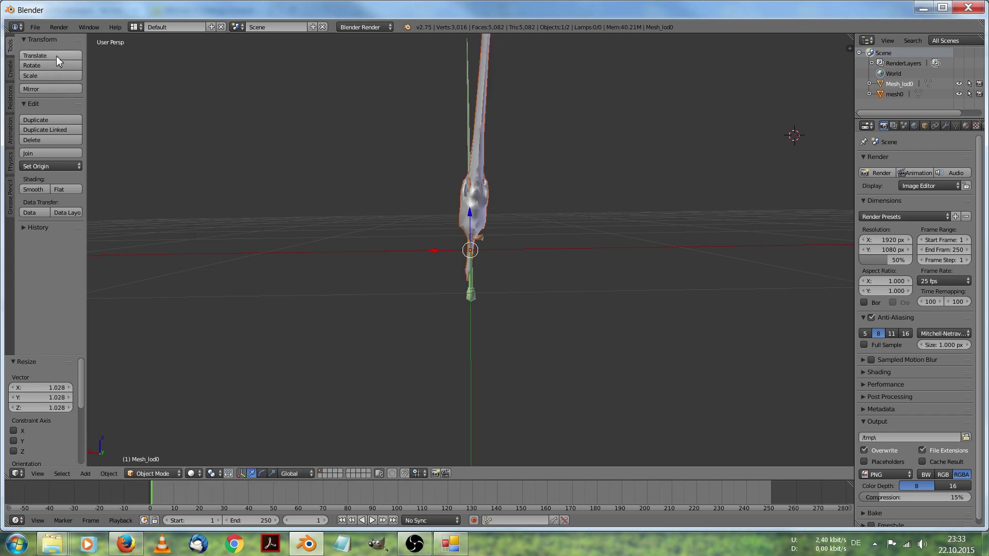
{"action": "left_click", "coordinate": [55, 64]}
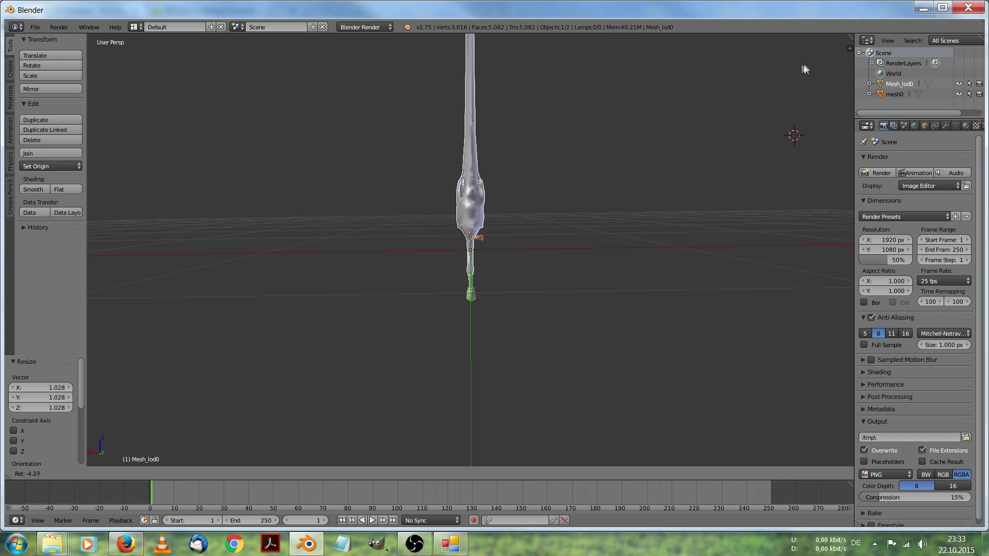
{"action": "left_click", "coordinate": [786, 66]}
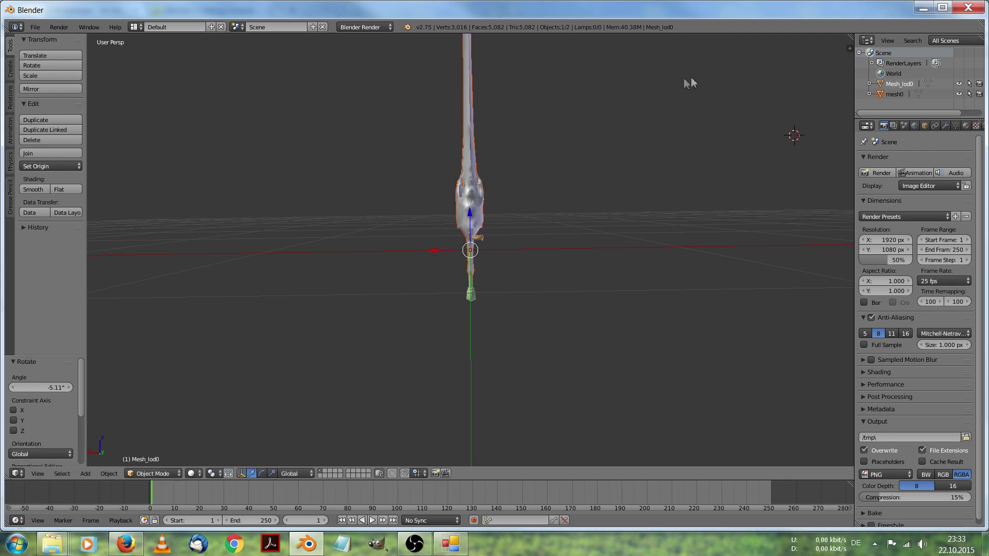
- Try enlarging the sword to 1.191, undo it, and raise it slightly along Z
{"action": "middle_click_drag", "start_coordinate": [690, 83], "coordinate": [641, 125]}
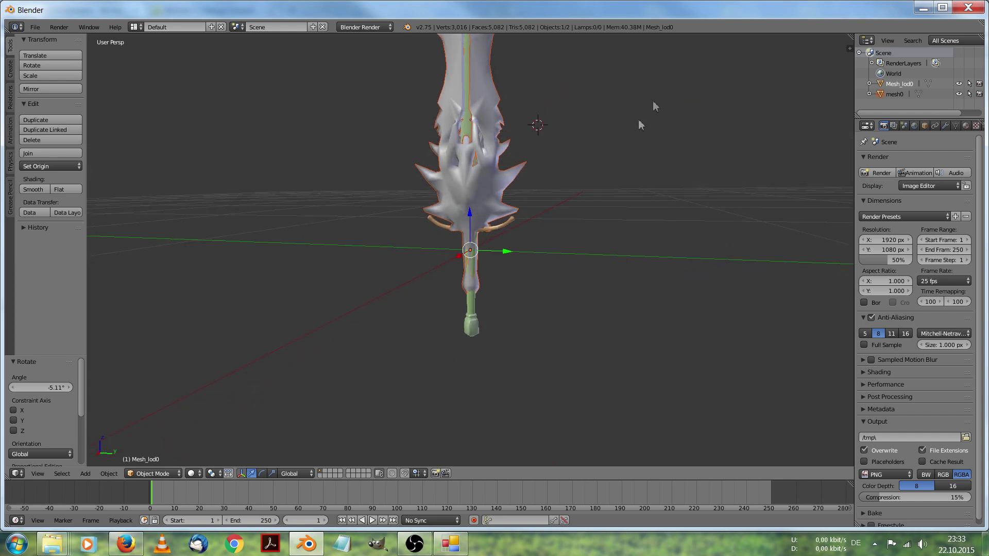
{"action": "scroll", "coordinate": [628, 149], "scroll_direction": "up", "scroll_amount": 2}
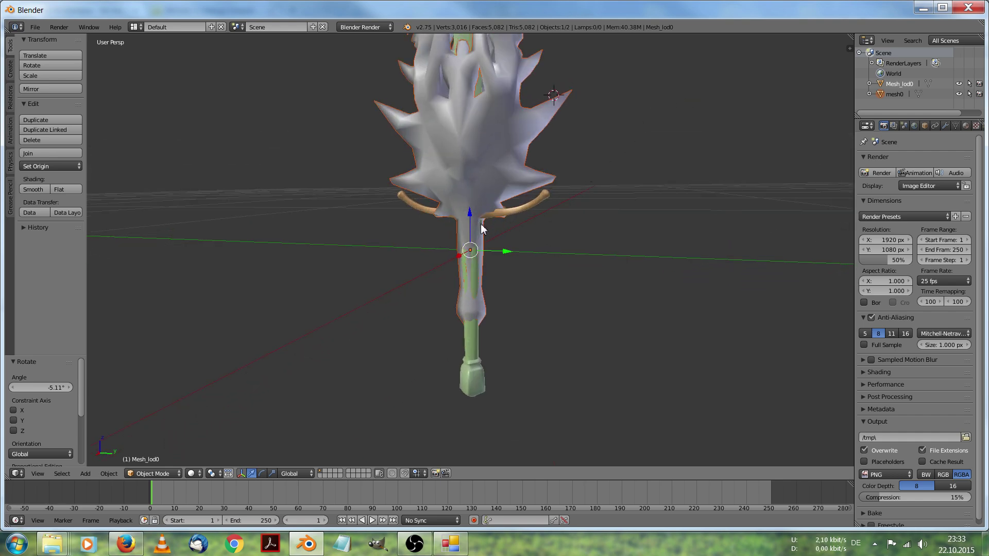
{"action": "scroll", "coordinate": [502, 230], "scroll_direction": "down", "scroll_amount": 4}
{"action": "scroll", "coordinate": [510, 216], "scroll_direction": "up", "scroll_amount": 3}
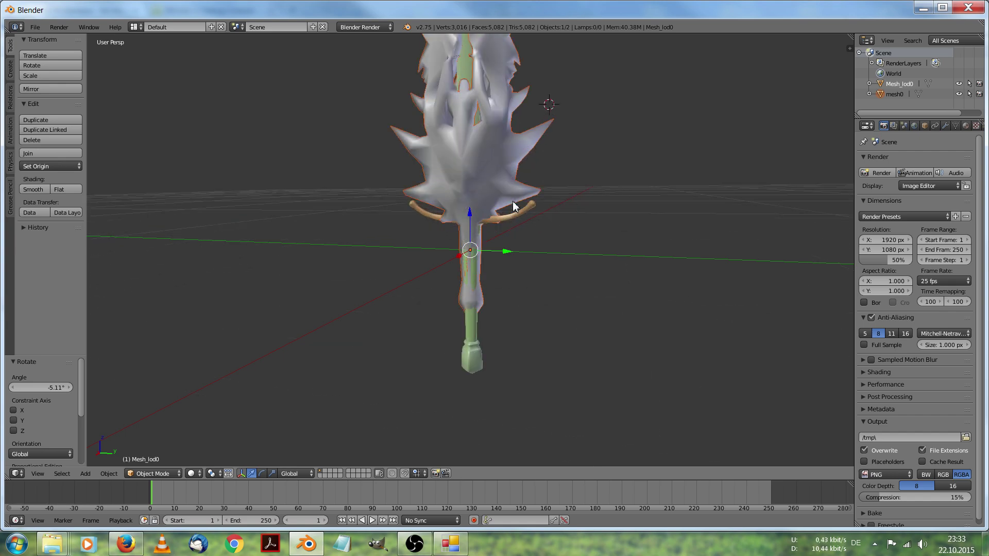
{"action": "scroll", "coordinate": [513, 205], "scroll_direction": "up", "scroll_amount": 1}
{"action": "scroll", "coordinate": [491, 201], "scroll_direction": "down", "scroll_amount": 2}
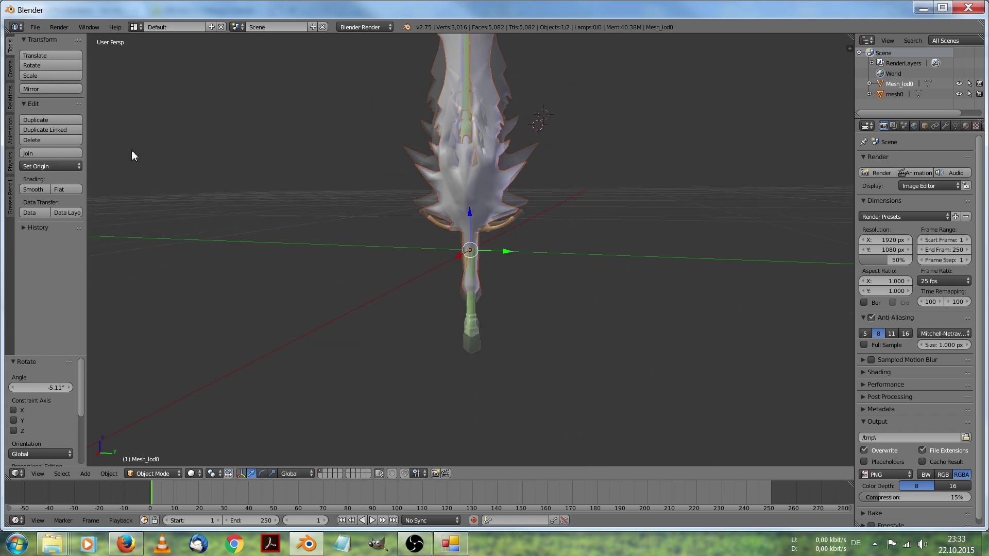
{"action": "left_click", "coordinate": [39, 76]}
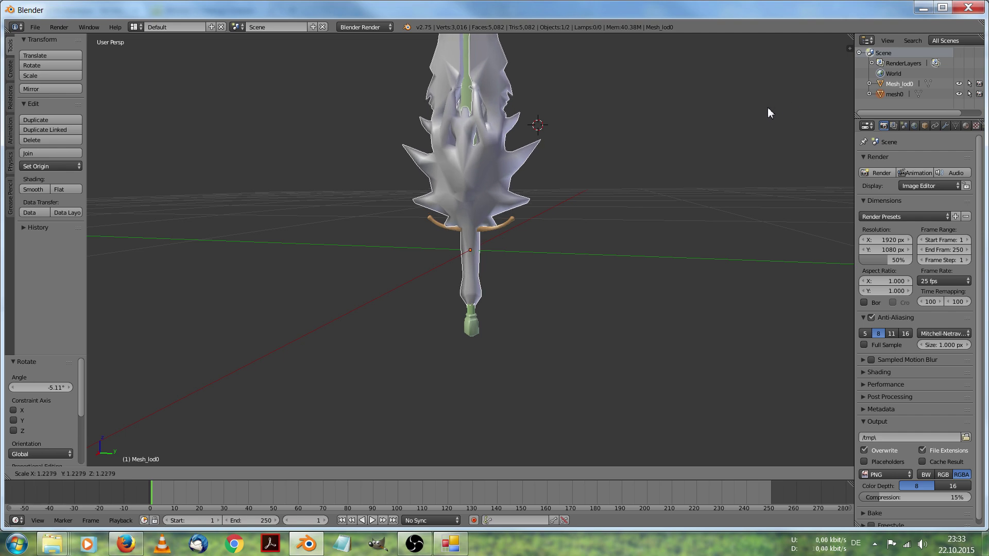
{"action": "left_click", "coordinate": [784, 113]}
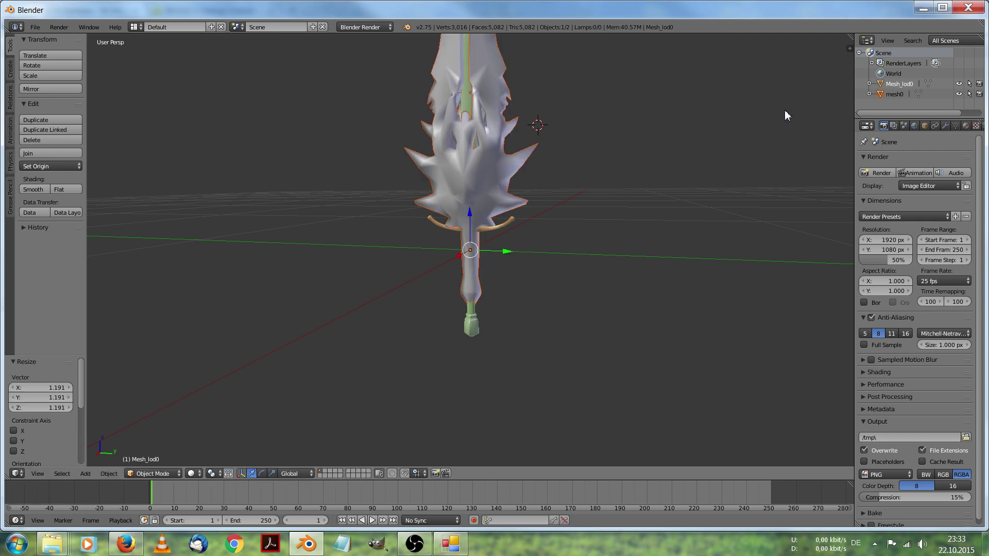
{"action": "key", "text": "ctrl+z"}
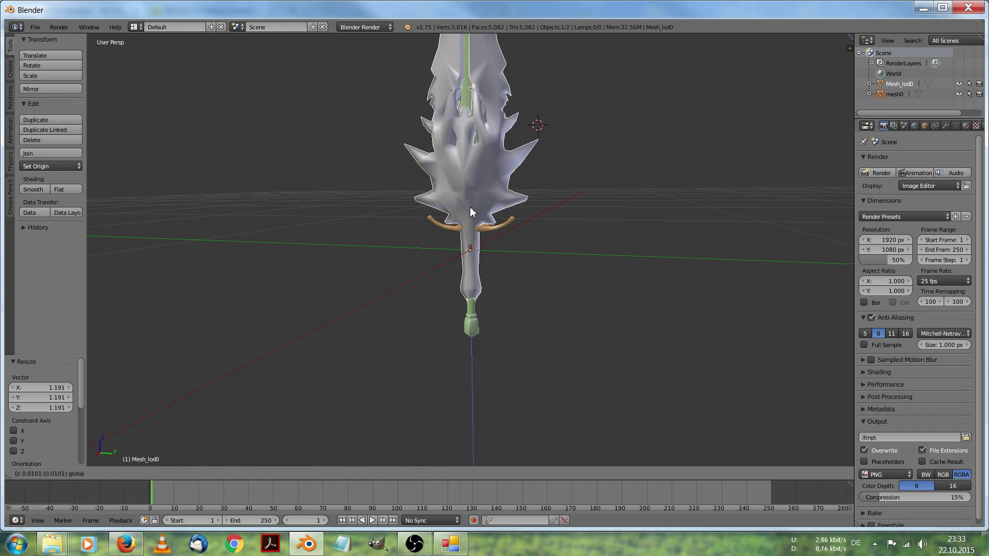
{"action": "left_click_drag", "start_coordinate": [469, 215], "coordinate": [470, 210]}
- Shrink the sword to 0.811 and nudge it up about 0.01 along Z to meet the grip
{"action": "middle_click_drag", "start_coordinate": [612, 171], "coordinate": [611, 132]}
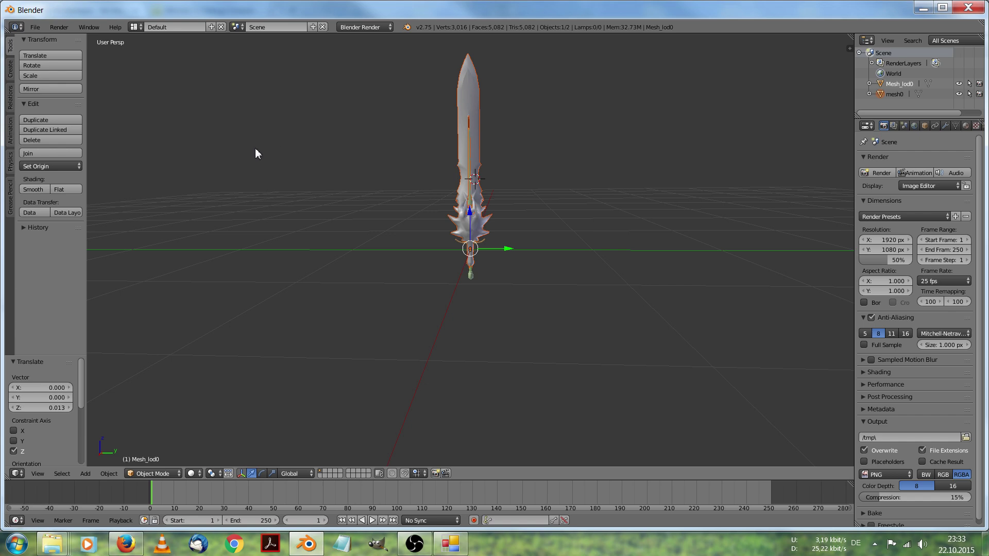
{"action": "left_click", "coordinate": [69, 75]}
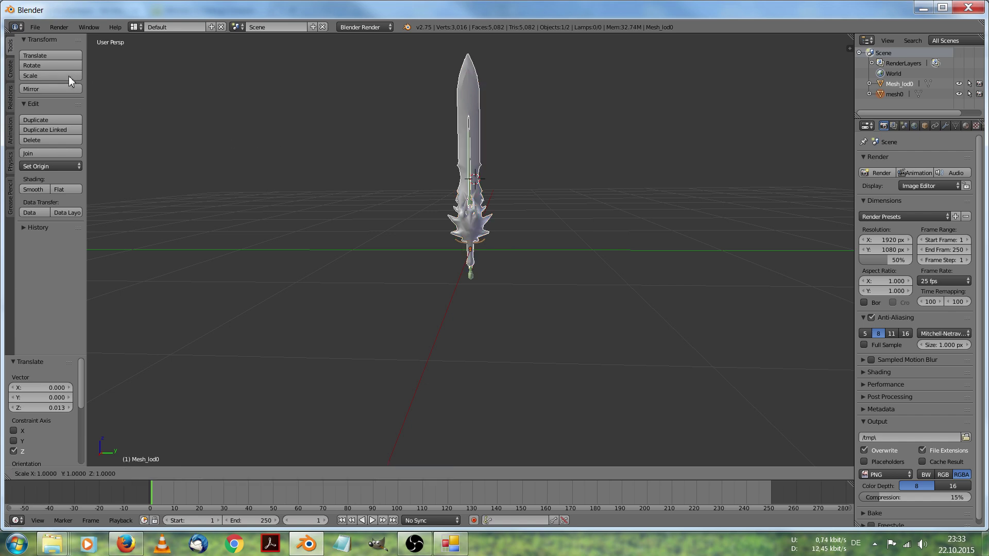
{"action": "left_click", "coordinate": [152, 92]}
{"action": "scroll", "coordinate": [518, 128], "scroll_direction": "up", "scroll_amount": 5}
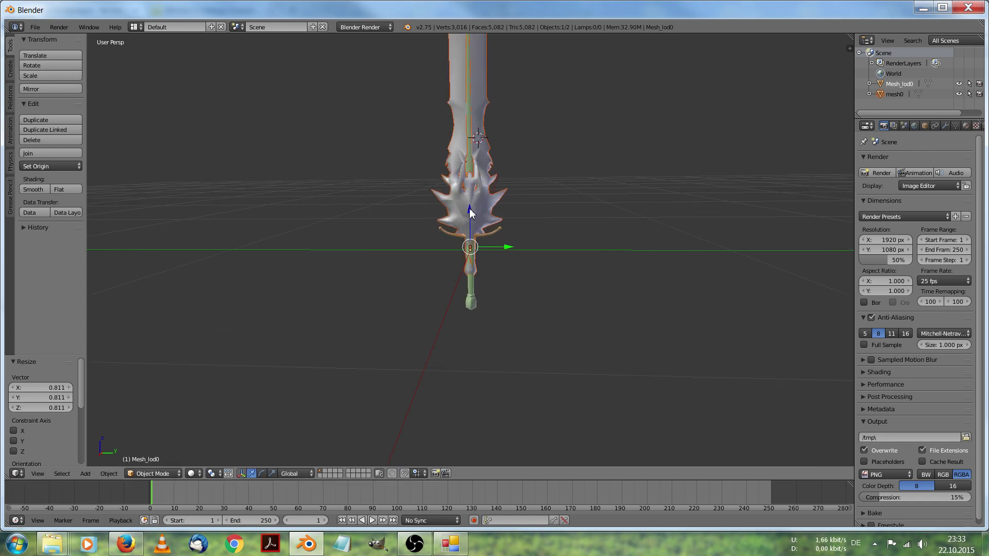
{"action": "left_click_drag", "start_coordinate": [469, 212], "coordinate": [471, 210]}
{"action": "scroll", "coordinate": [515, 206], "scroll_direction": "down", "scroll_amount": 3}
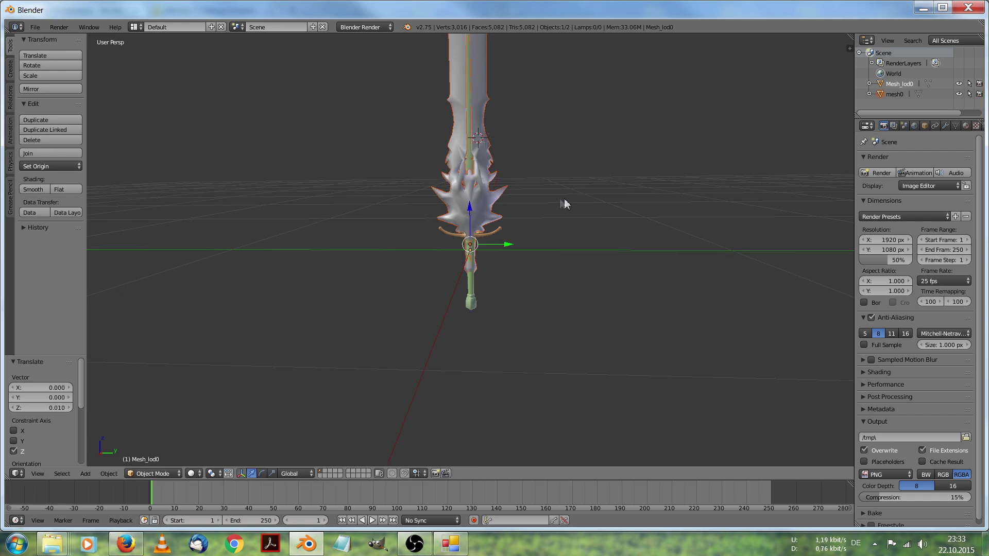
{"action": "mouse_move", "coordinate": [565, 203]}
{"action": "middle_mouse_down"}
{"action": "mouse_move", "coordinate": [450, 192]}
{"action": "mouse_move", "coordinate": [573, 218]}
{"action": "mouse_move", "coordinate": [563, 203]}
{"action": "middle_mouse_up"}
{"action": "scroll", "coordinate": [561, 186], "scroll_direction": "up", "scroll_amount": 2}
{"action": "scroll", "coordinate": [561, 183], "scroll_direction": "down", "scroll_amount": 1}
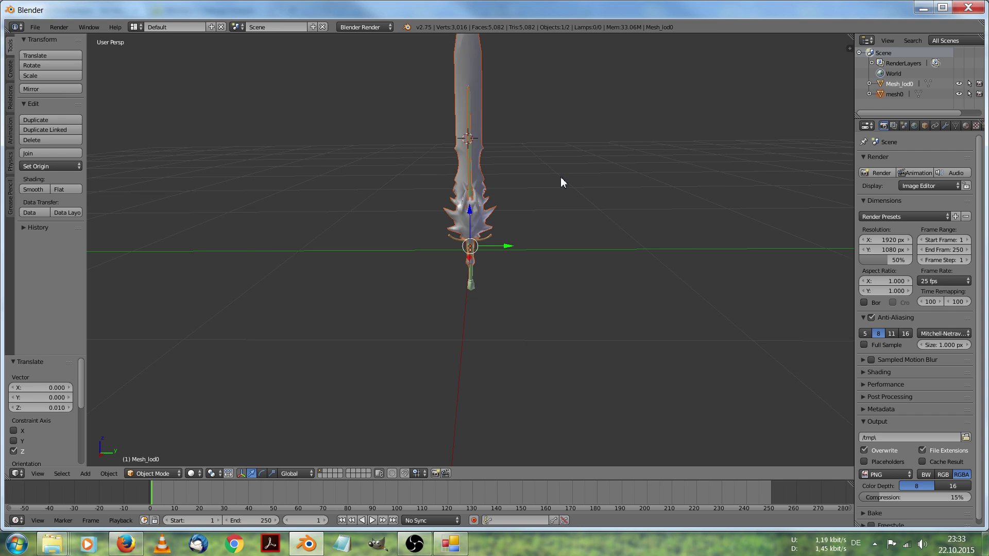
{"action": "left_click", "coordinate": [181, 473]}
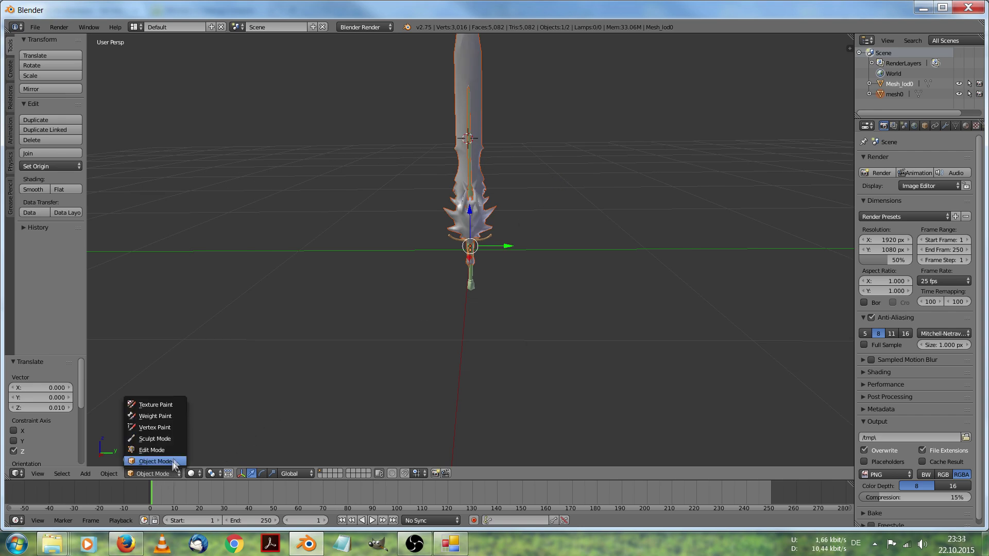
- In Edit Mode, delete the selected vertices of the old sword's guard, grip and core
{"action": "left_click", "coordinate": [174, 454]}
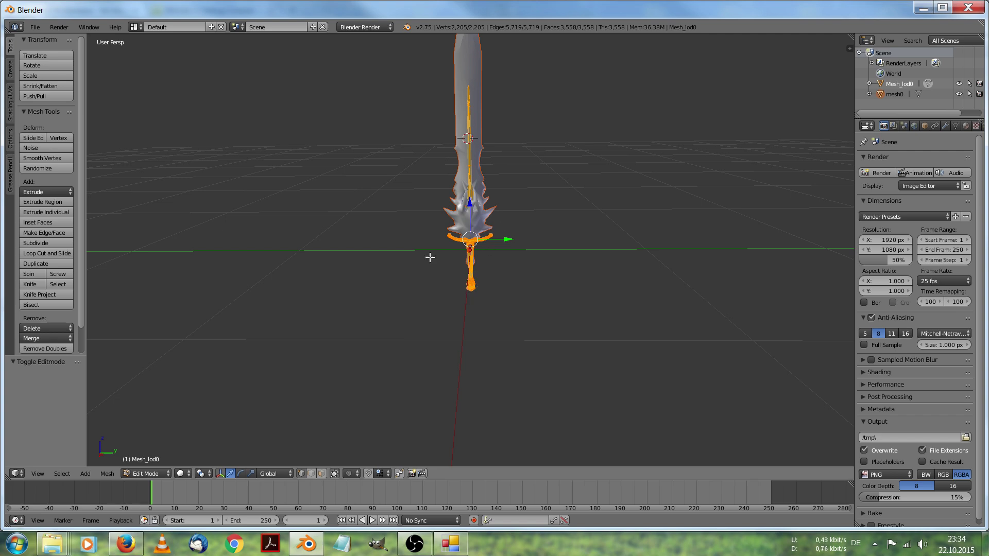
{"action": "left_click", "coordinate": [157, 473]}
{"action": "left_click", "coordinate": [159, 450]}
{"action": "key", "text": "x"}
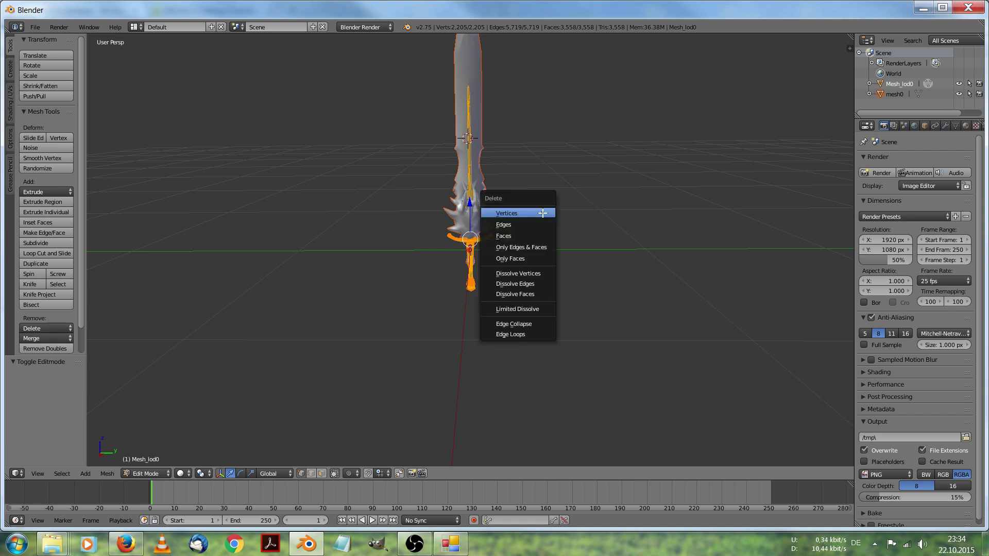
{"action": "left_click", "coordinate": [542, 212]}
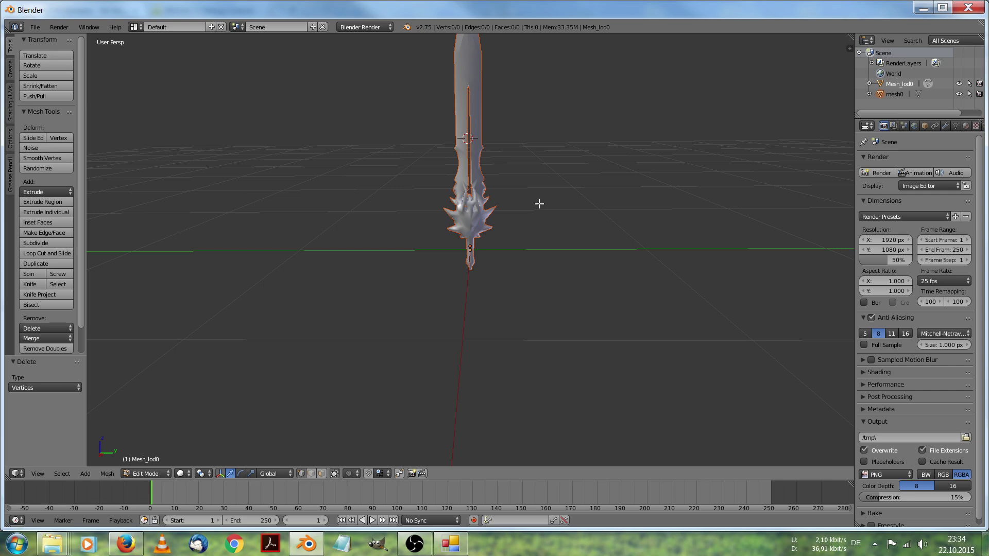
{"action": "scroll", "coordinate": [539, 203], "scroll_direction": "down", "scroll_amount": 1}
{"action": "mouse_move", "coordinate": [531, 182]}
{"action": "middle_mouse_down"}
{"action": "mouse_move", "coordinate": [503, 163]}
{"action": "mouse_move", "coordinate": [325, 159]}
{"action": "mouse_move", "coordinate": [549, 166]}
{"action": "mouse_move", "coordinate": [503, 150]}
{"action": "mouse_move", "coordinate": [527, 167]}
{"action": "middle_mouse_up"}
{"action": "scroll", "coordinate": [527, 168], "scroll_direction": "down", "scroll_amount": 1}
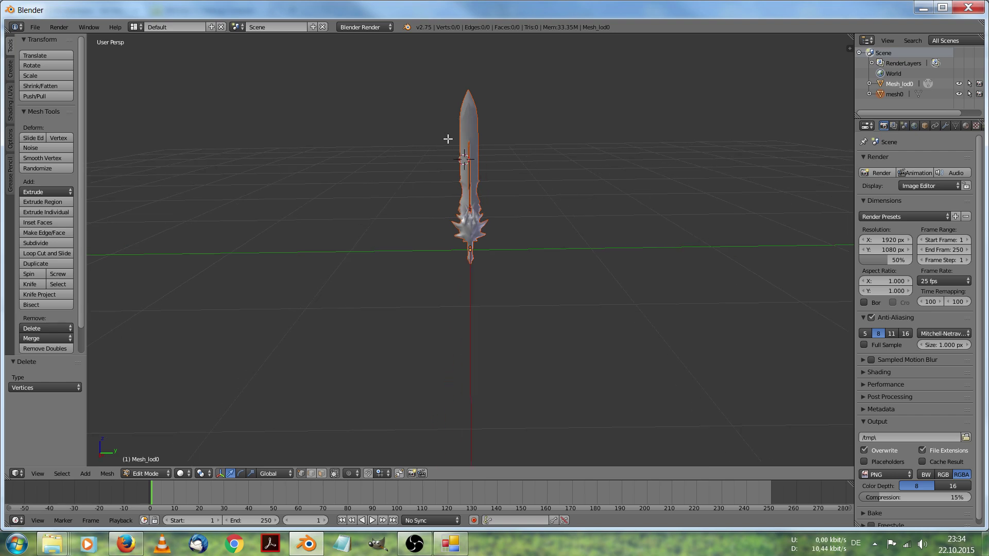
{"action": "left_click", "coordinate": [34, 27]}
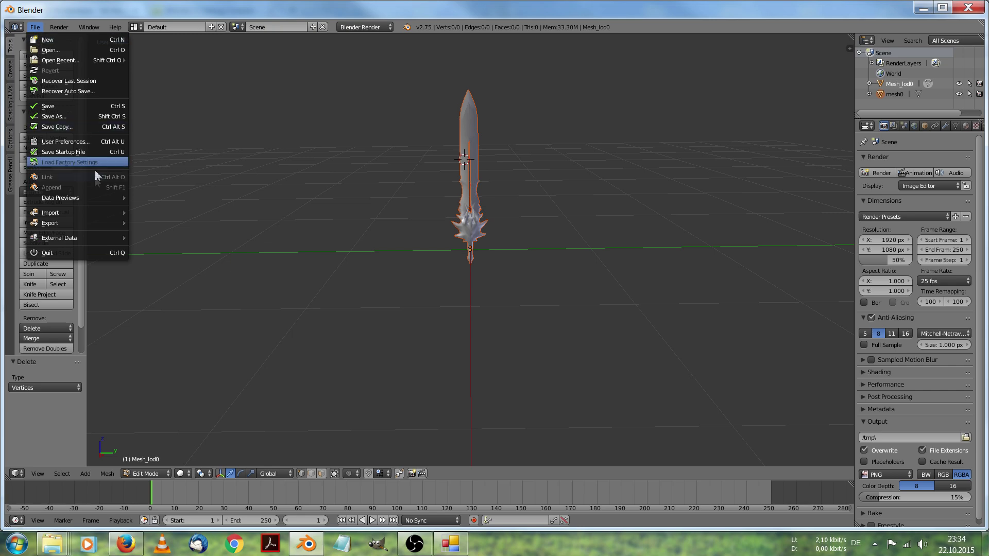
- Start an FBX export with Path Mode set to Copy and textures embedded
{"action": "mouse_move", "coordinate": [82, 227]}
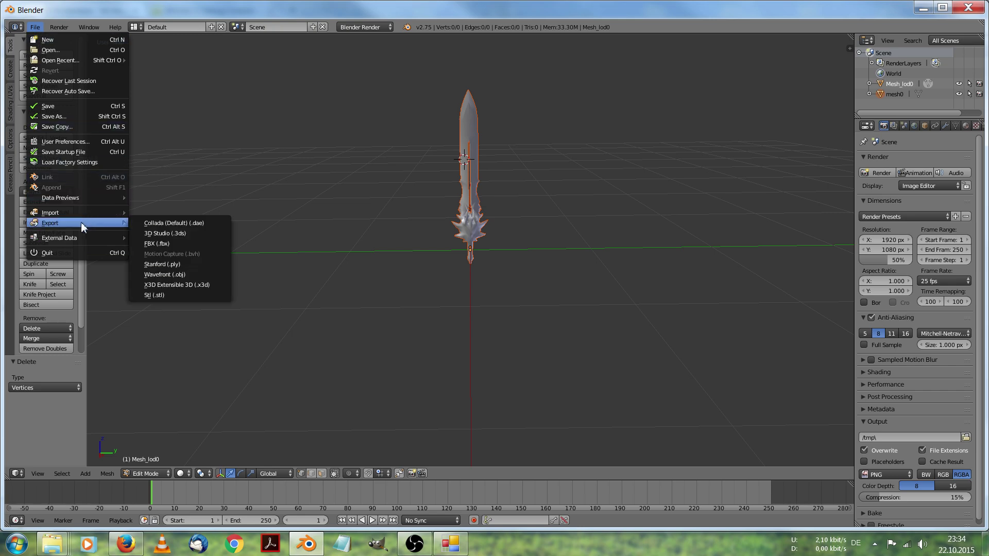
{"action": "left_click", "coordinate": [178, 248]}
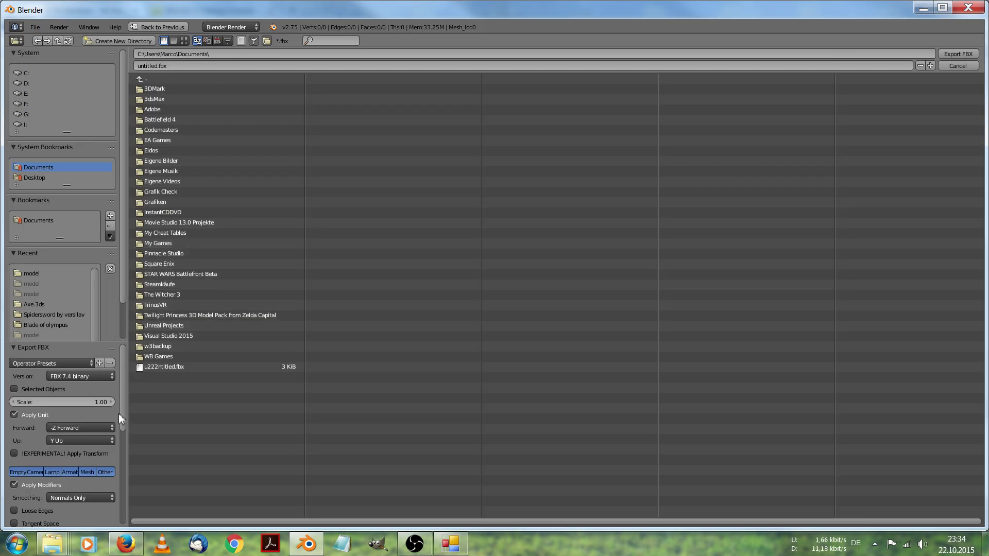
{"action": "left_click_drag", "start_coordinate": [119, 413], "coordinate": [137, 501]}
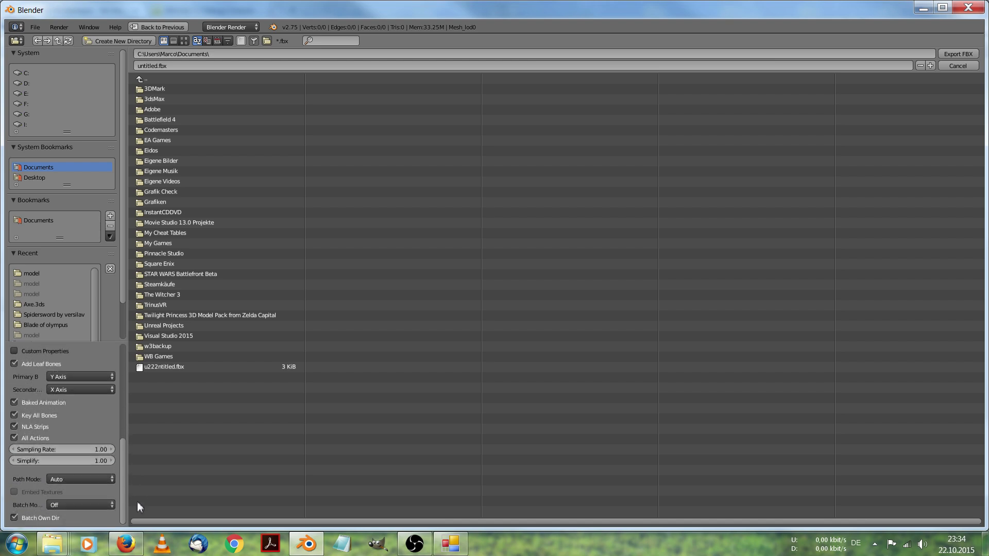
{"action": "left_click", "coordinate": [97, 479]}
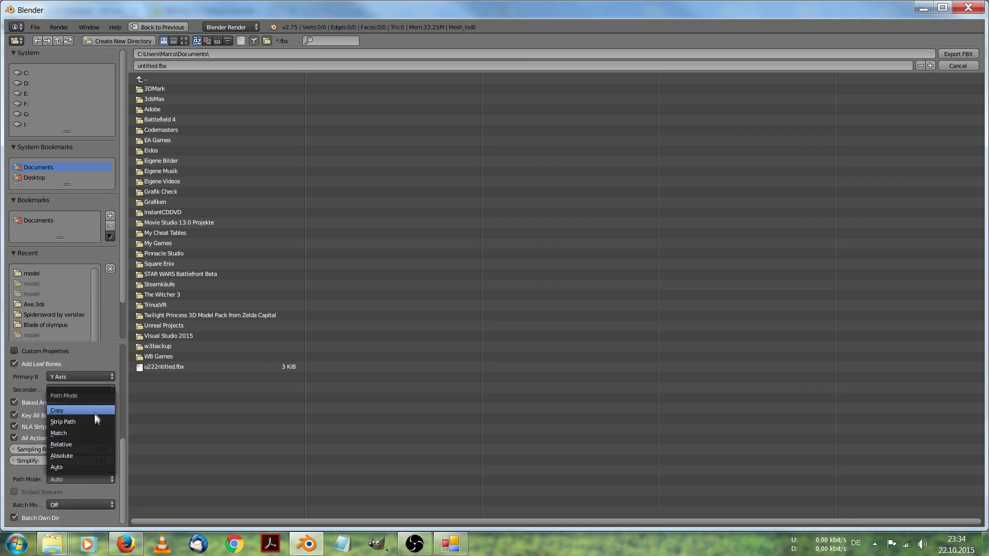
{"action": "left_click_drag", "start_coordinate": [126, 457], "coordinate": [124, 350]}
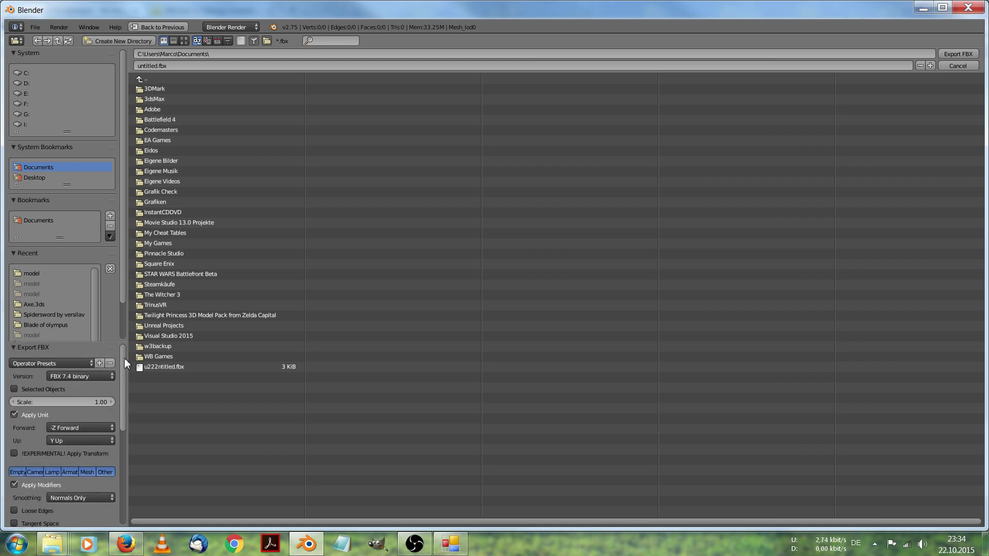
{"action": "left_click_drag", "start_coordinate": [124, 358], "coordinate": [118, 476]}
{"action": "left_click", "coordinate": [102, 477]}
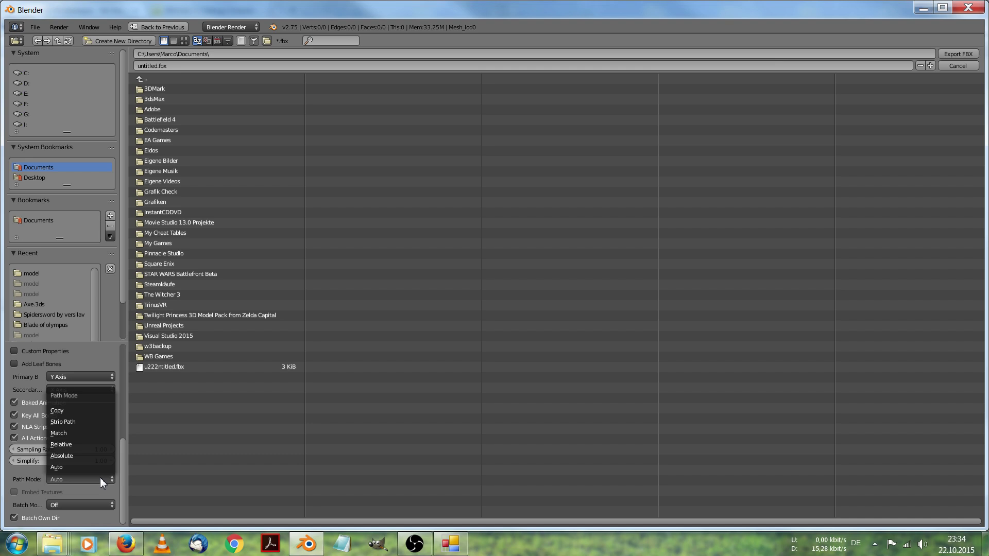
{"action": "left_click", "coordinate": [78, 410]}
{"action": "left_click", "coordinate": [28, 492]}
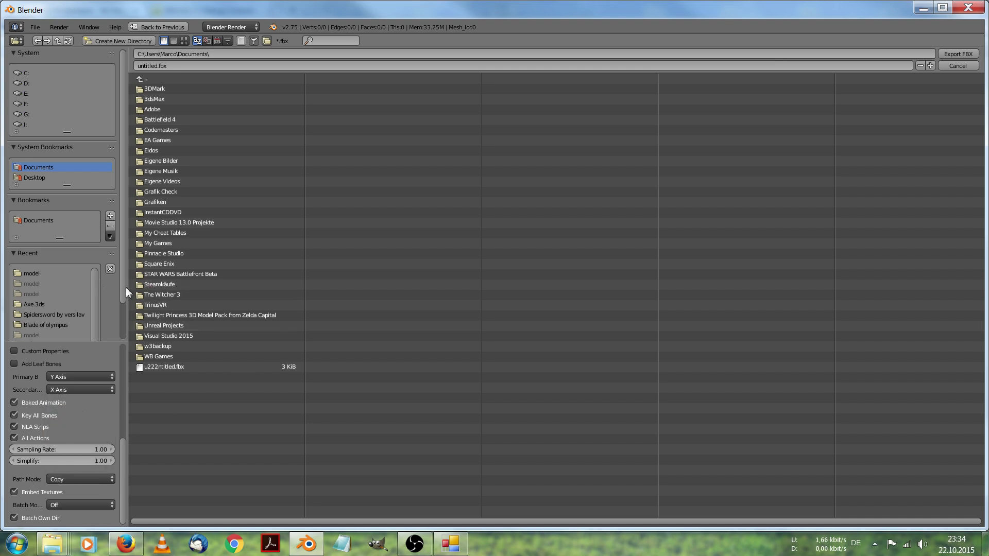
- Export over witcher_steel_gryphon_sword_lvl1.fbx in the mod's model folder
{"action": "left_click", "coordinate": [24, 274]}
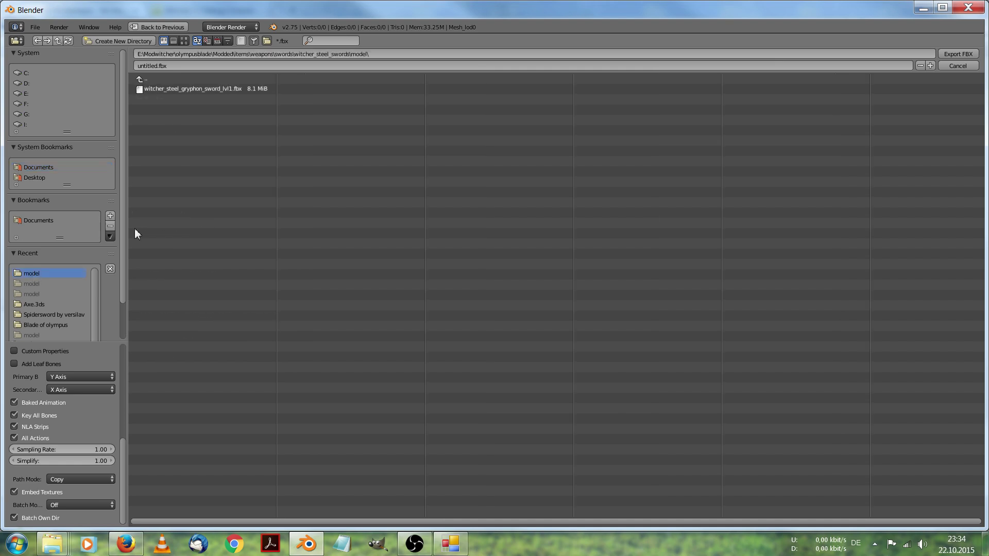
{"action": "left_click", "coordinate": [199, 90]}
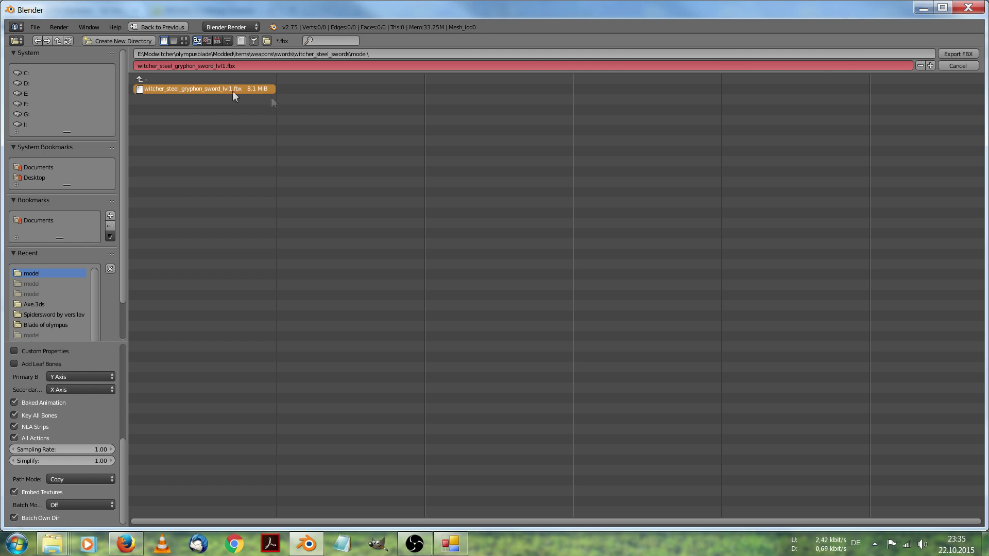
{"action": "left_click", "coordinate": [969, 58]}
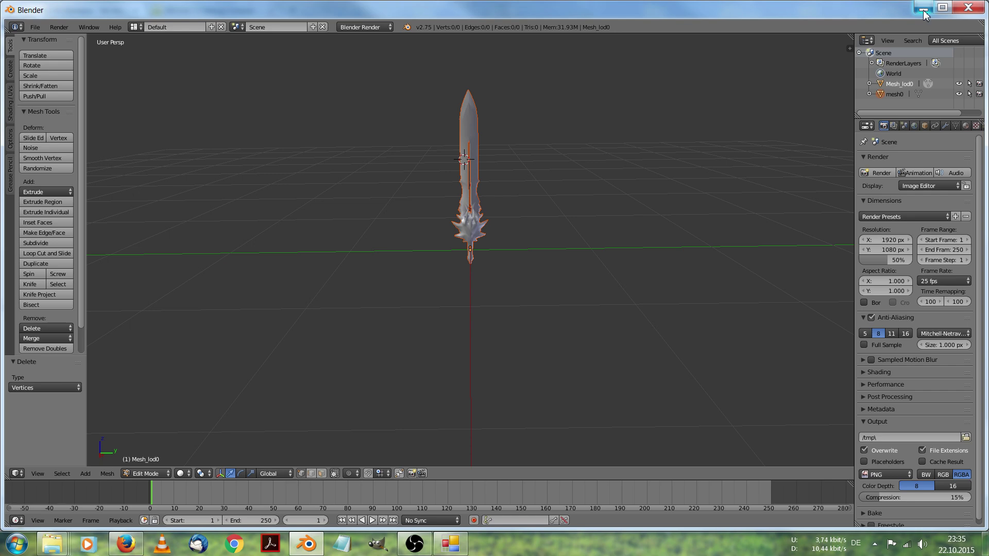
{"action": "left_click", "coordinate": [923, 8]}
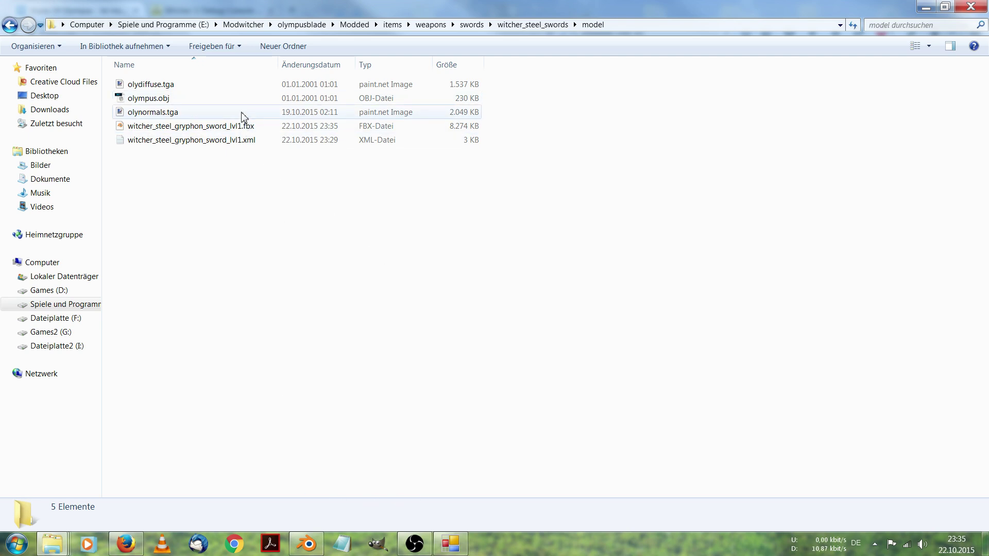
- Open witcher_steel_gryphon_sword_lvl1.xml from the model folder in Notepad++
{"action": "double_click", "coordinate": [238, 145]}
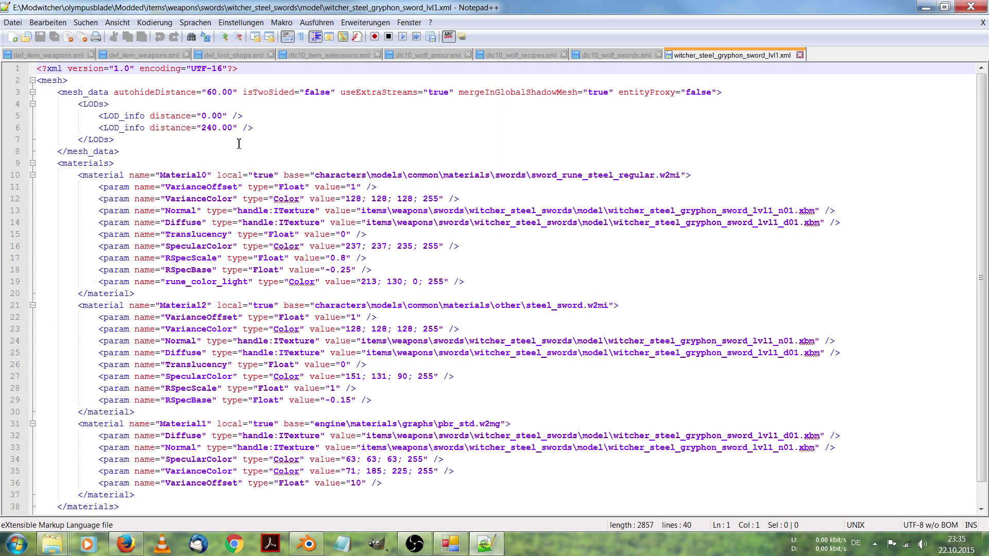
- Select the Material1 block on lines 31–37 for copying
{"action": "scroll", "coordinate": [498, 188], "scroll_direction": "down", "scroll_amount": 1}
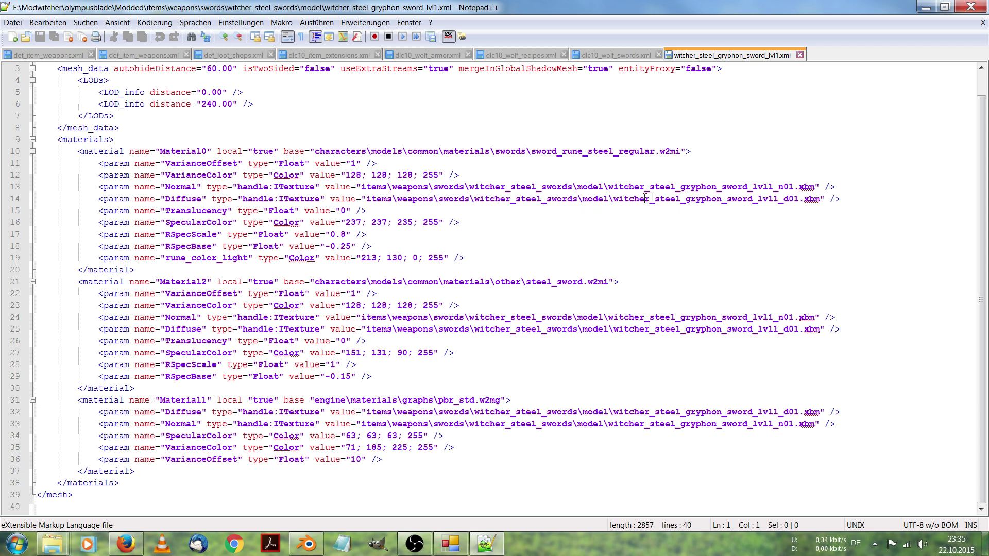
{"action": "left_click_drag", "start_coordinate": [852, 202], "coordinate": [24, 189]}
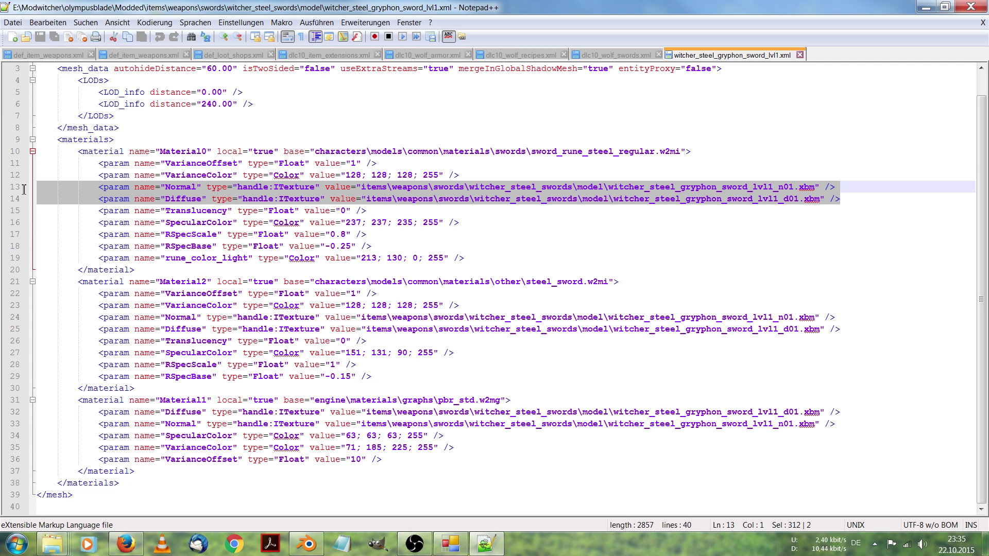
{"action": "left_click_drag", "start_coordinate": [902, 207], "coordinate": [5, 189]}
{"action": "left_click", "coordinate": [151, 198]}
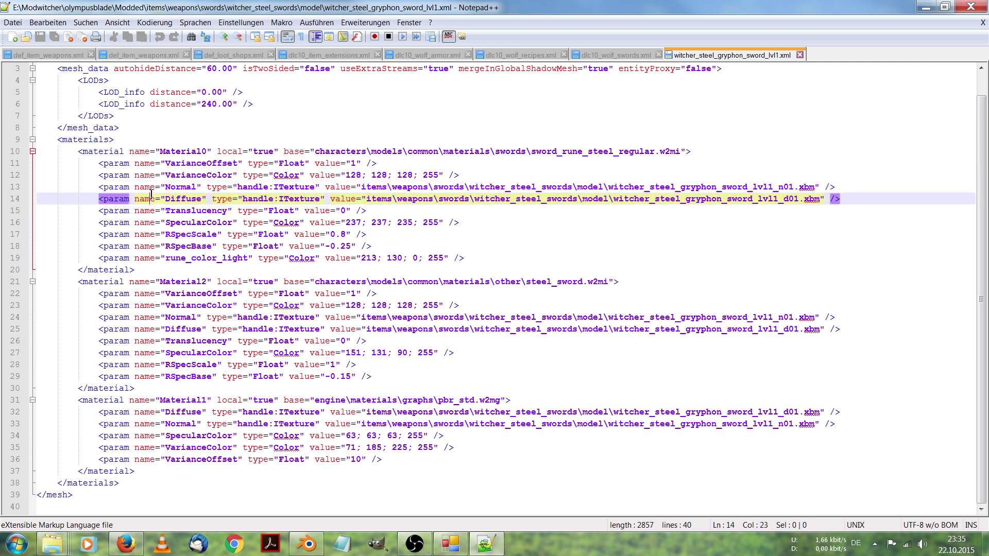
{"action": "left_click", "coordinate": [850, 198]}
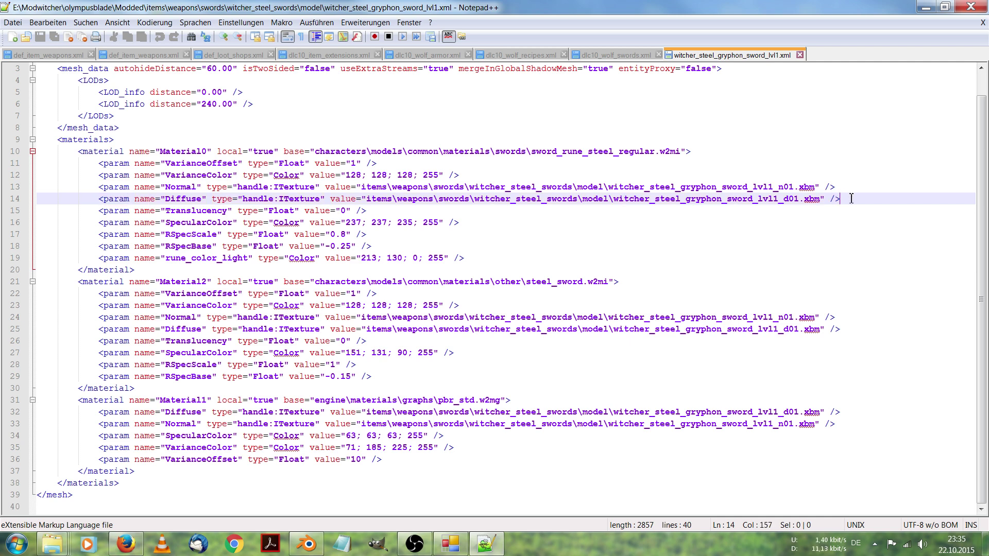
{"action": "left_click", "coordinate": [412, 460]}
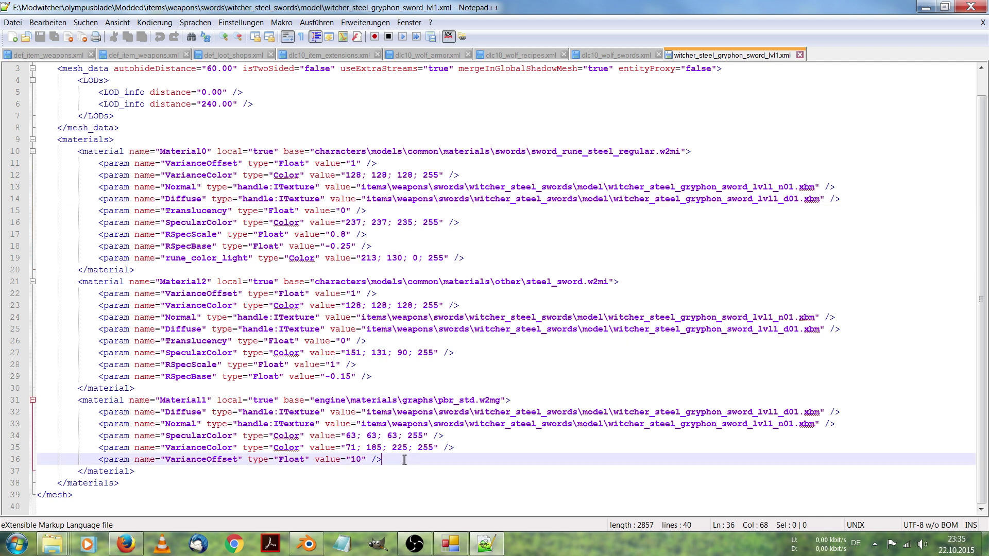
{"action": "left_click_drag", "start_coordinate": [309, 473], "coordinate": [2, 405]}
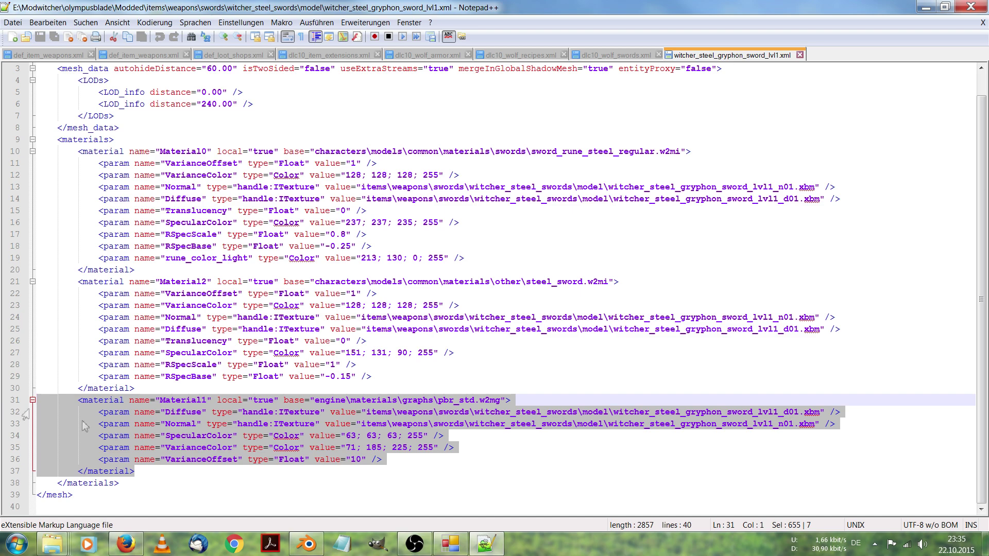
- Paste a duplicate of the Material1 block on a new line after it and fix its indentation
{"action": "left_click", "coordinate": [154, 468]}
{"action": "key", "text": "Return"}
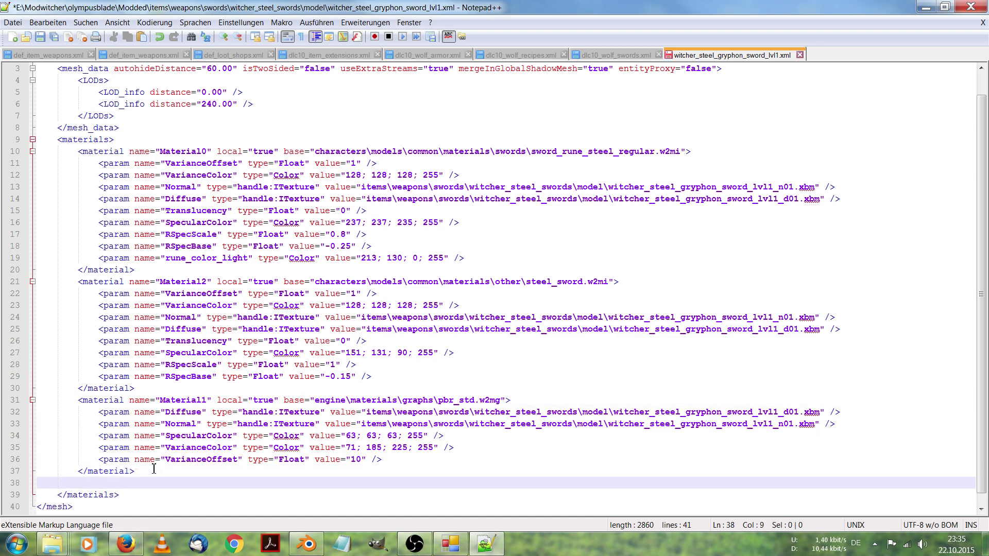
{"action": "key", "text": "ctrl+v"}
{"action": "left_click", "coordinate": [119, 437]}
{"action": "key", "text": "BackSpace"}
{"action": "key", "text": "BackSpace"}
{"action": "key", "text": "BackSpace"}
{"action": "key", "text": "BackSpace"}
{"action": "key", "text": "BackSpace"}
{"action": "key", "text": "BackSpace"}
{"action": "key", "text": "BackSpace"}
{"action": "key", "text": "BackSpace"}
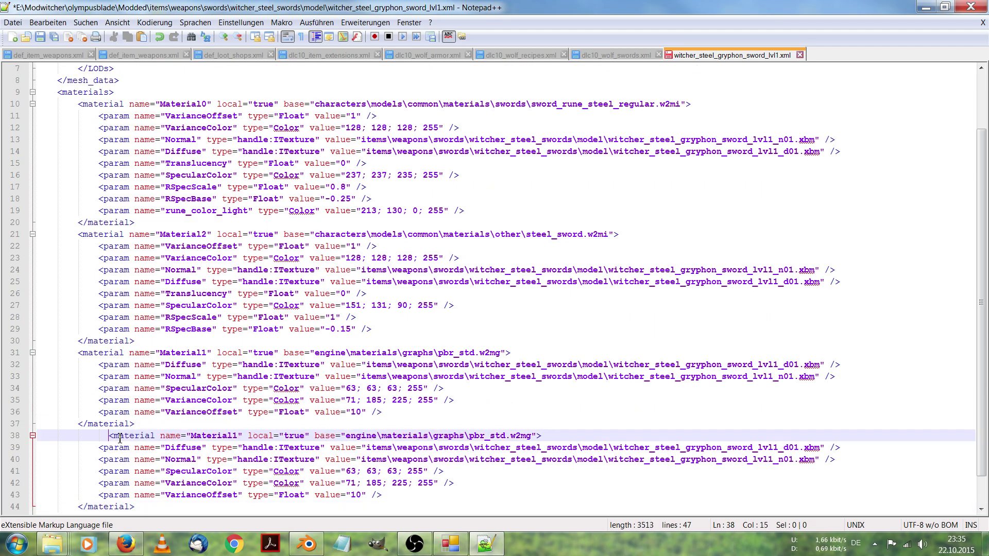
- Select the duplicate block's Material1 name for replacement
{"action": "scroll", "coordinate": [185, 420], "scroll_direction": "down", "scroll_amount": 1}
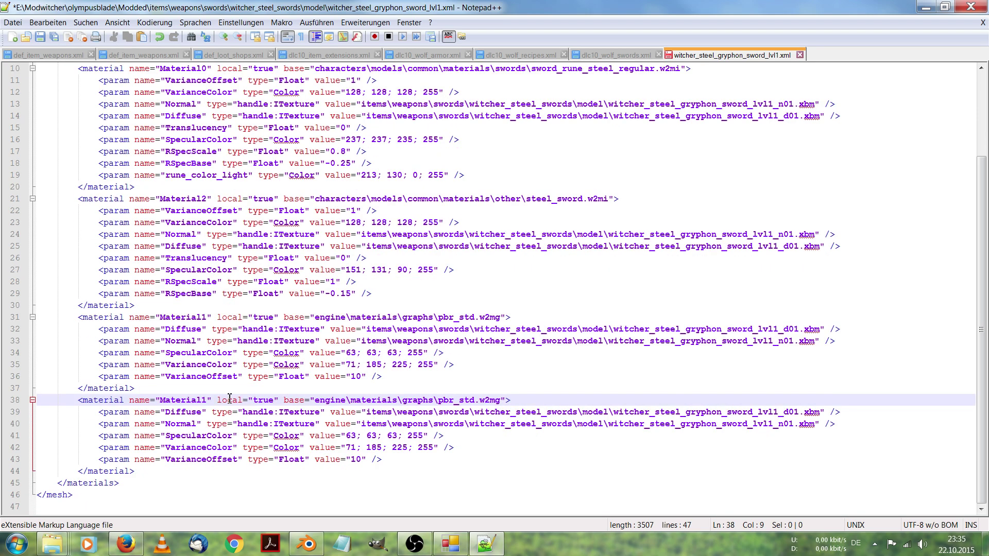
{"action": "left_click", "coordinate": [267, 401]}
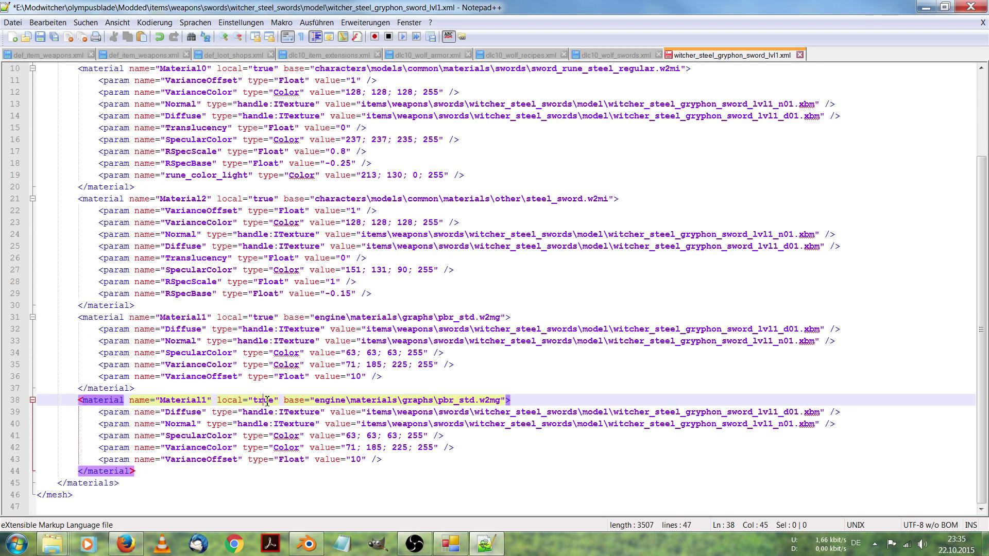
{"action": "left_click", "coordinate": [353, 372]}
{"action": "mouse_move", "coordinate": [150, 400]}
{"action": "left_mouse_down"}
{"action": "mouse_move", "coordinate": [197, 402]}
{"action": "mouse_move", "coordinate": [160, 401]}
{"action": "left_mouse_up"}
{"action": "left_click", "coordinate": [208, 400]}
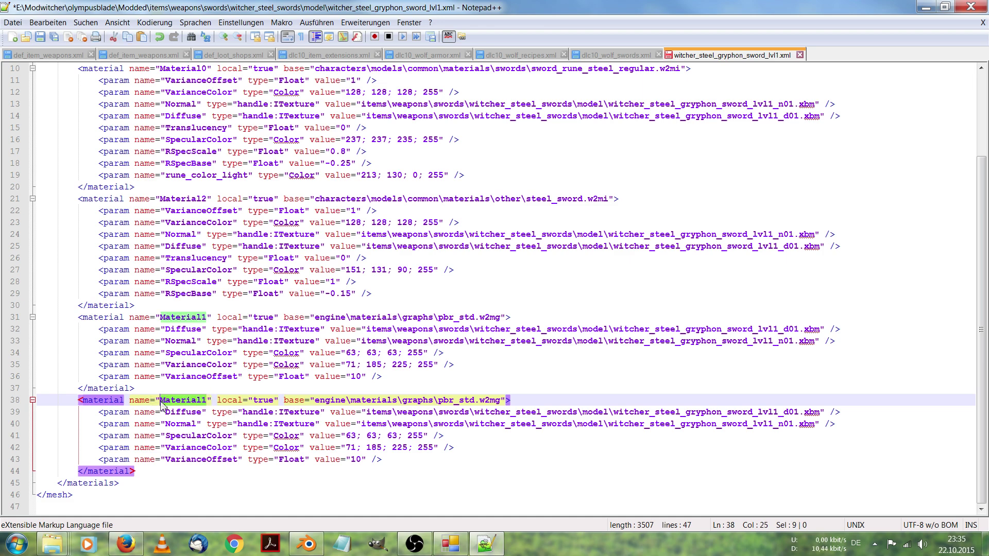
{"action": "left_click", "coordinate": [307, 543]}
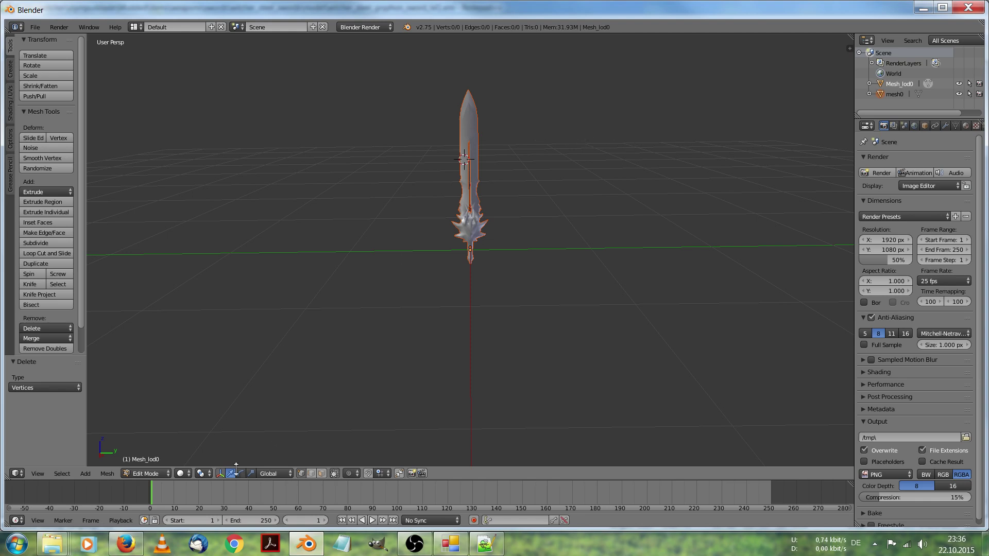
- Back in Object Mode, select mesh0 and copy its material name wire_000000000
{"action": "left_click", "coordinate": [155, 473]}
{"action": "left_click", "coordinate": [171, 464]}
{"action": "right_click", "coordinate": [475, 126]}
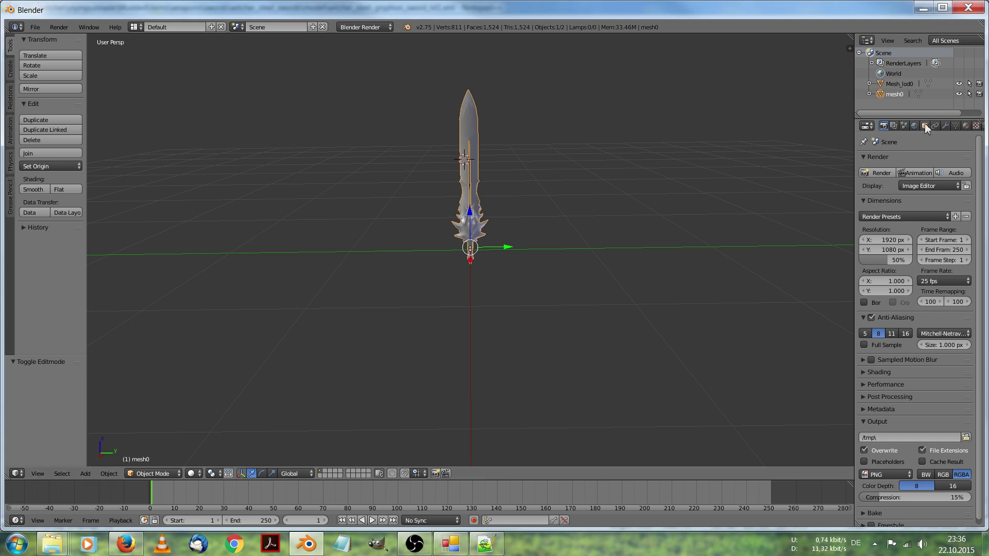
{"action": "left_click", "coordinate": [965, 127]}
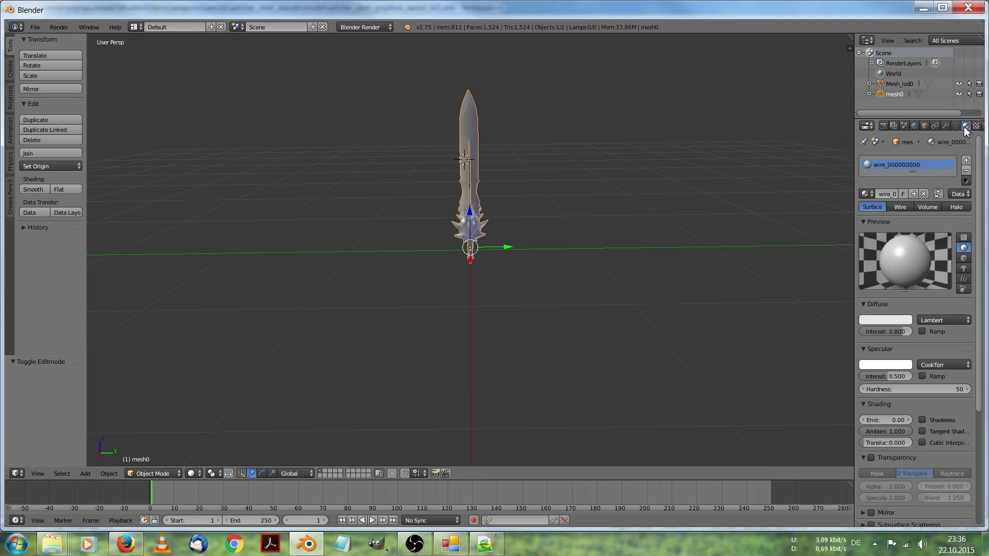
{"action": "double_click", "coordinate": [895, 167]}
{"action": "key", "text": "Return"}
{"action": "right_click", "coordinate": [901, 170]}
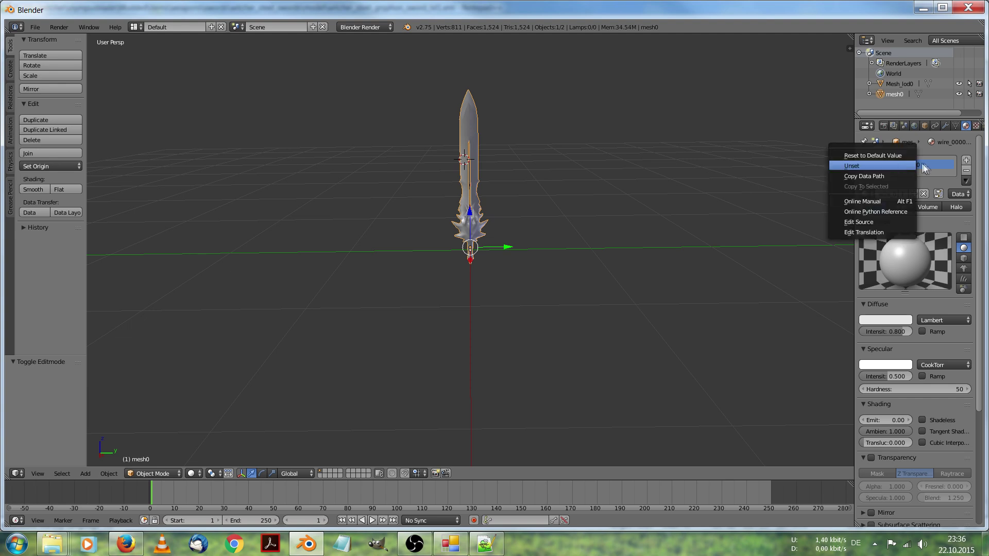
{"action": "double_click", "coordinate": [921, 165]}
{"action": "key", "text": "ctrl+c"}
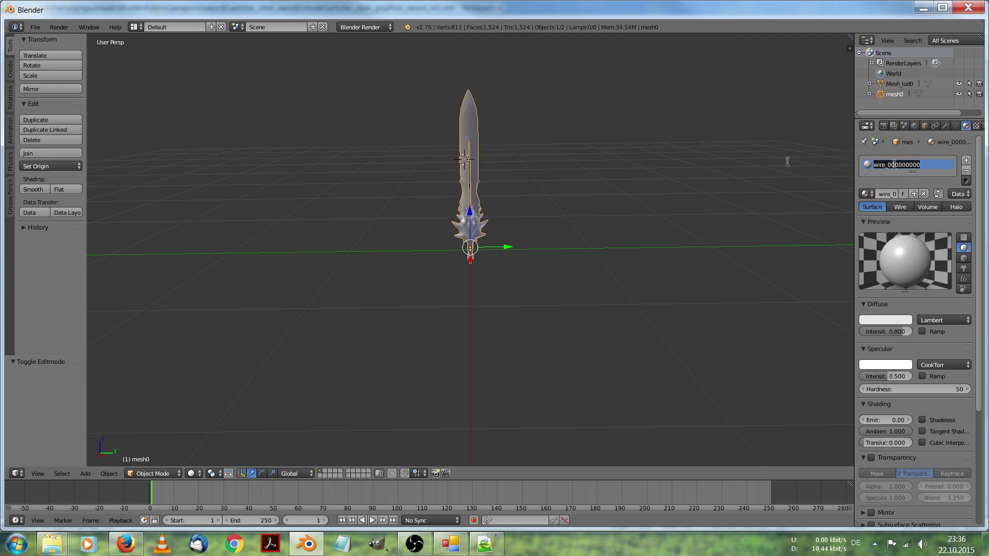
{"action": "left_click", "coordinate": [487, 543]}
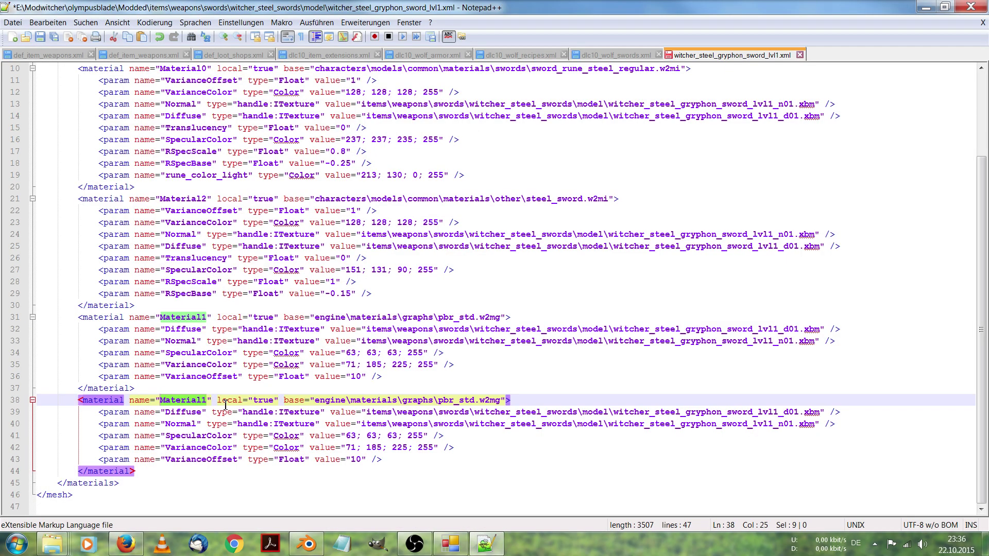
- Paste wire_000000000 over the duplicate block's Material1 name on line 38
{"action": "key", "text": "ctrl+v"}
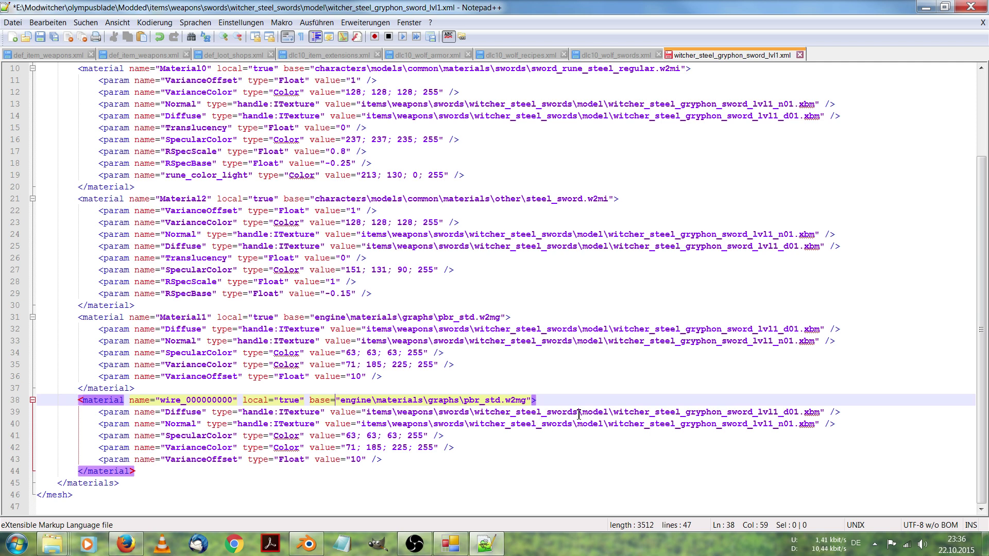
{"action": "left_click_drag", "start_coordinate": [579, 415], "coordinate": [506, 409]}
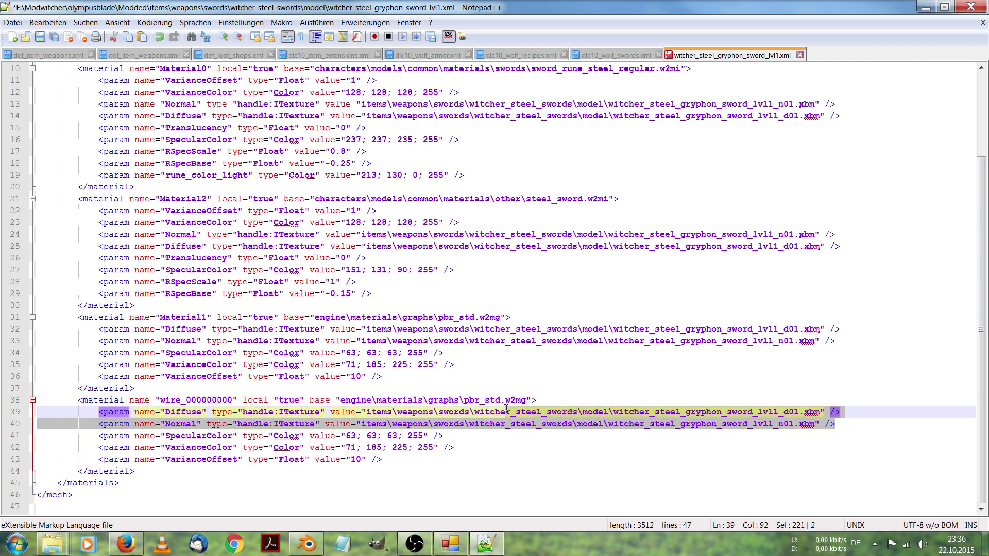
{"action": "key", "text": "alt+Tab"}
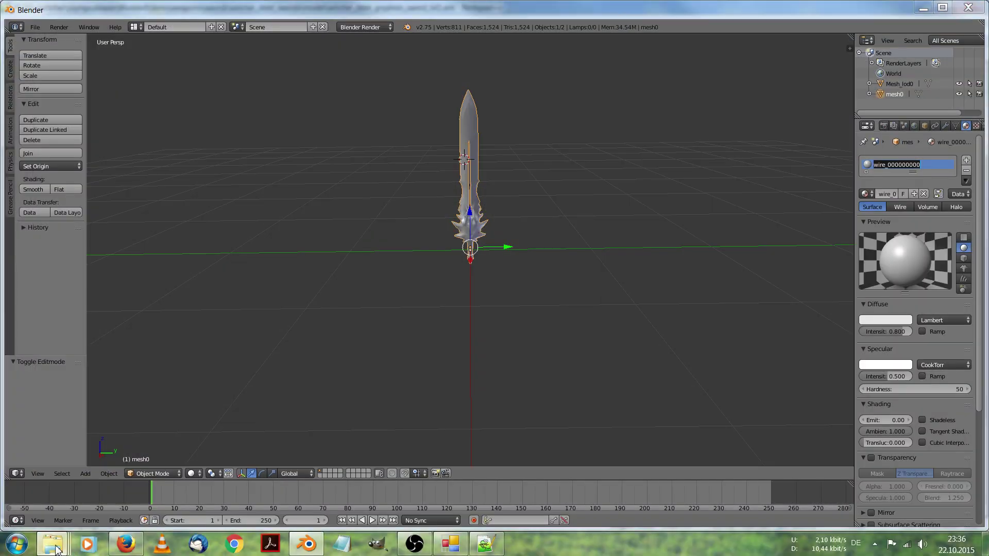
- In the model folder, grab the olydiffuse.tga file name, then return to the sword XML
{"action": "mouse_move", "coordinate": [55, 547]}
{"action": "left_click", "coordinate": [360, 480]}
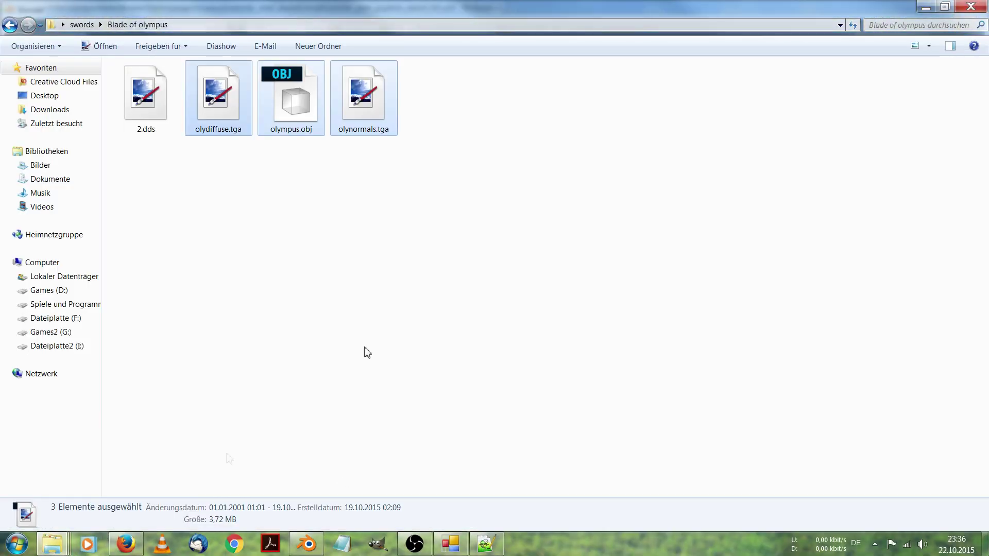
{"action": "left_click", "coordinate": [925, 8]}
{"action": "mouse_move", "coordinate": [55, 543]}
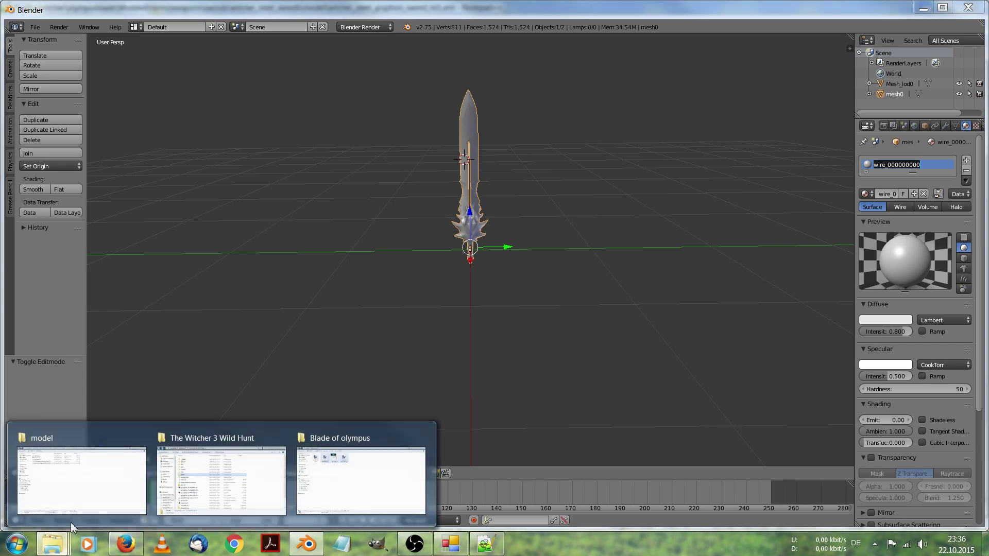
{"action": "mouse_move", "coordinate": [115, 472]}
{"action": "left_click", "coordinate": [117, 475]}
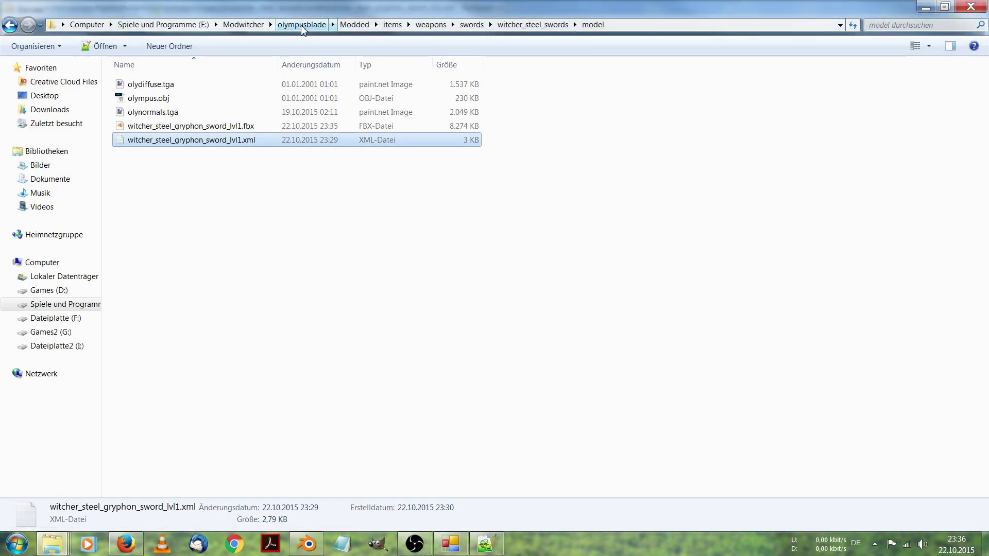
{"action": "left_click", "coordinate": [219, 155]}
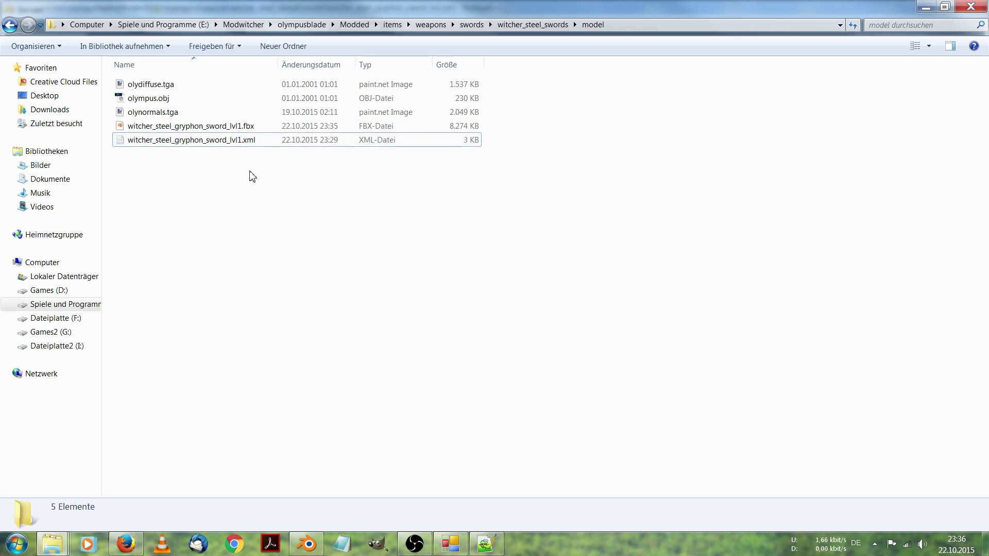
{"action": "left_click", "coordinate": [178, 86]}
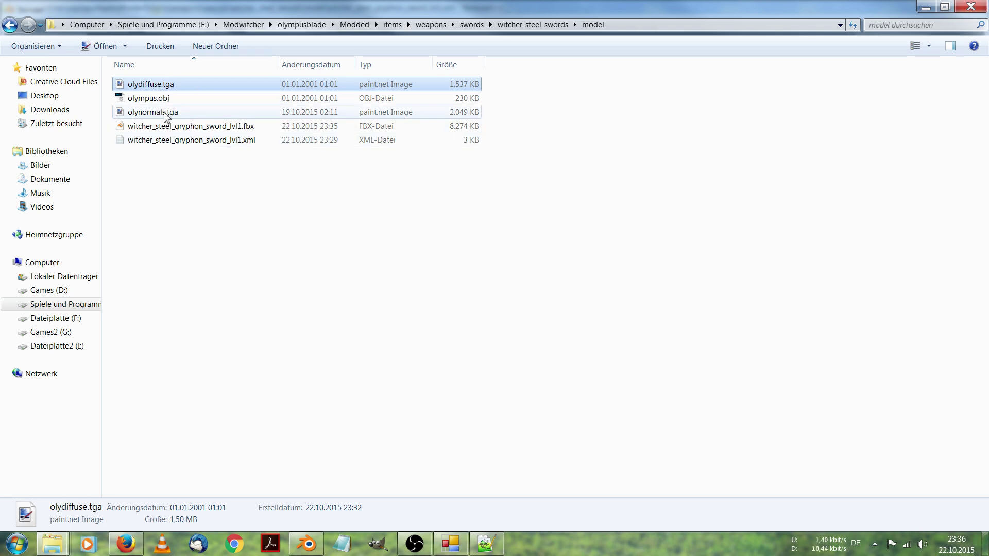
{"action": "left_click", "coordinate": [161, 85]}
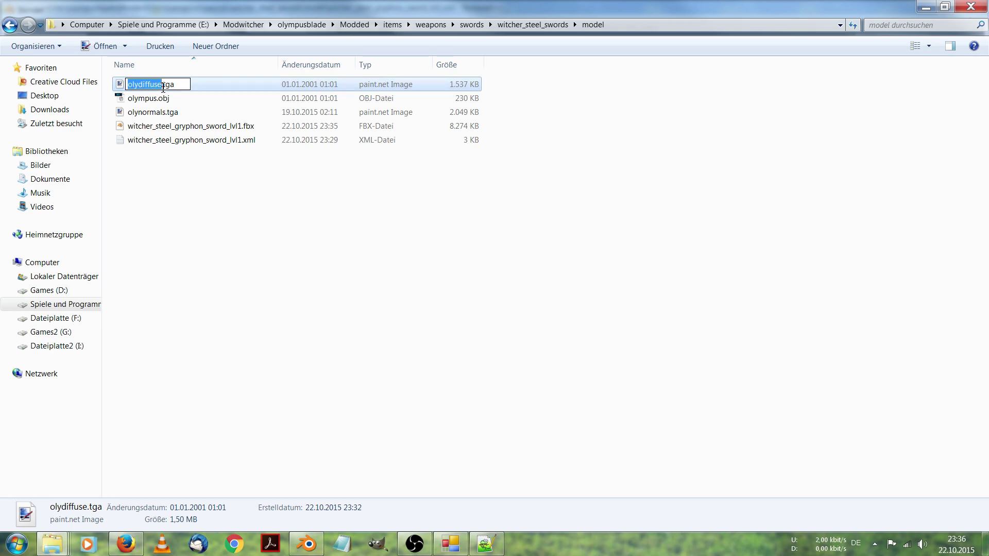
{"action": "left_click", "coordinate": [486, 543]}
{"action": "left_click", "coordinate": [778, 424]}
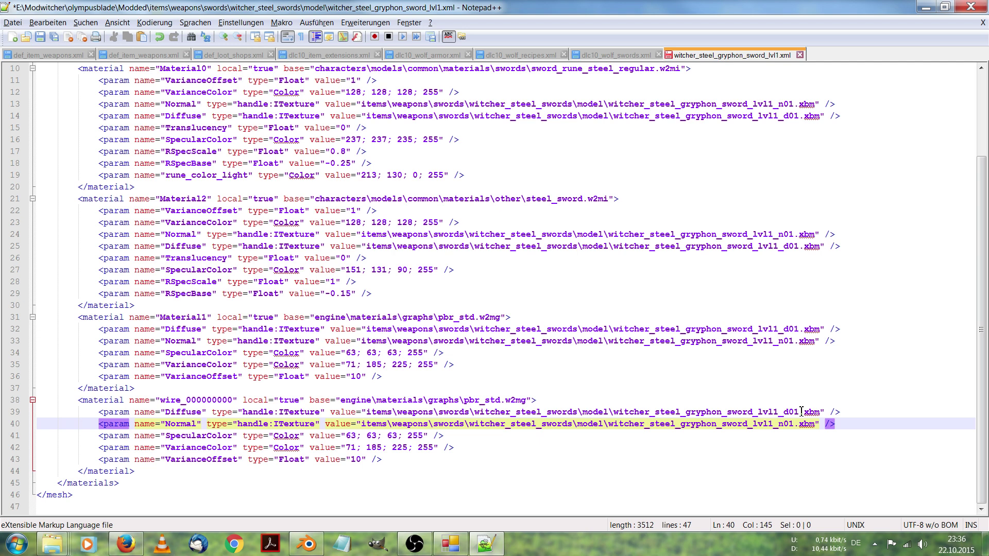
- Replace line 39's old gryphon diffuse texture name with olydiffuse
{"action": "left_click_drag", "start_coordinate": [802, 411], "coordinate": [747, 412]}
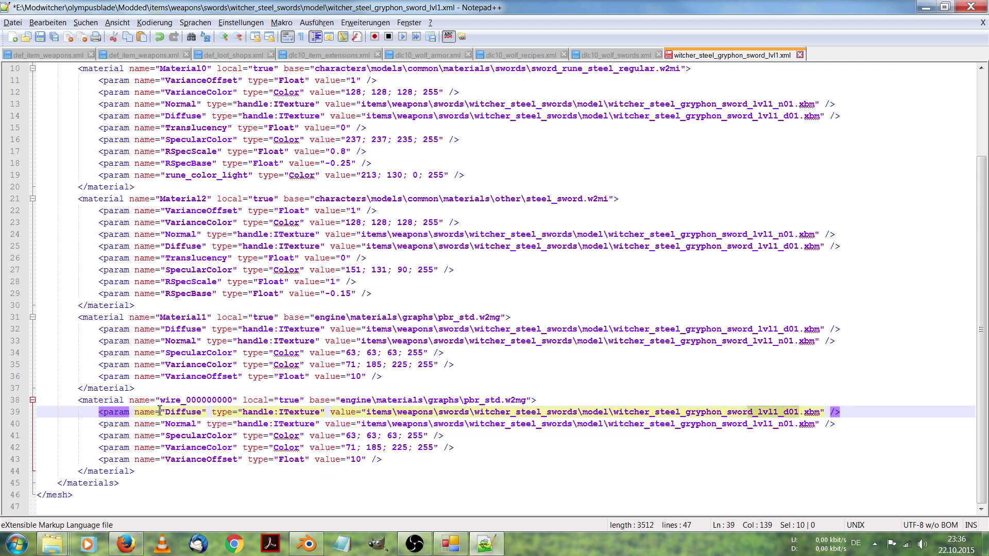
{"action": "left_click_drag", "start_coordinate": [164, 412], "coordinate": [211, 413]}
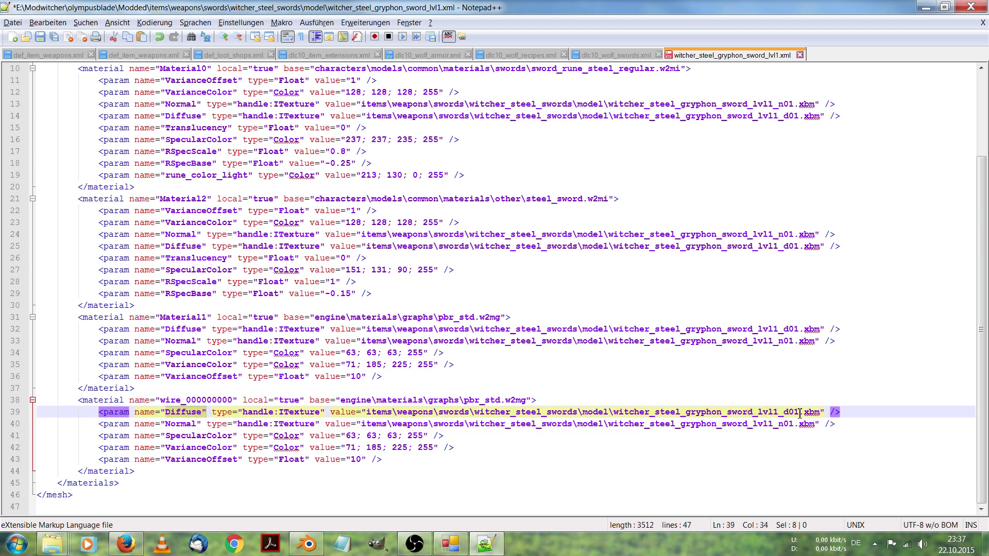
{"action": "left_click_drag", "start_coordinate": [799, 412], "coordinate": [614, 412]}
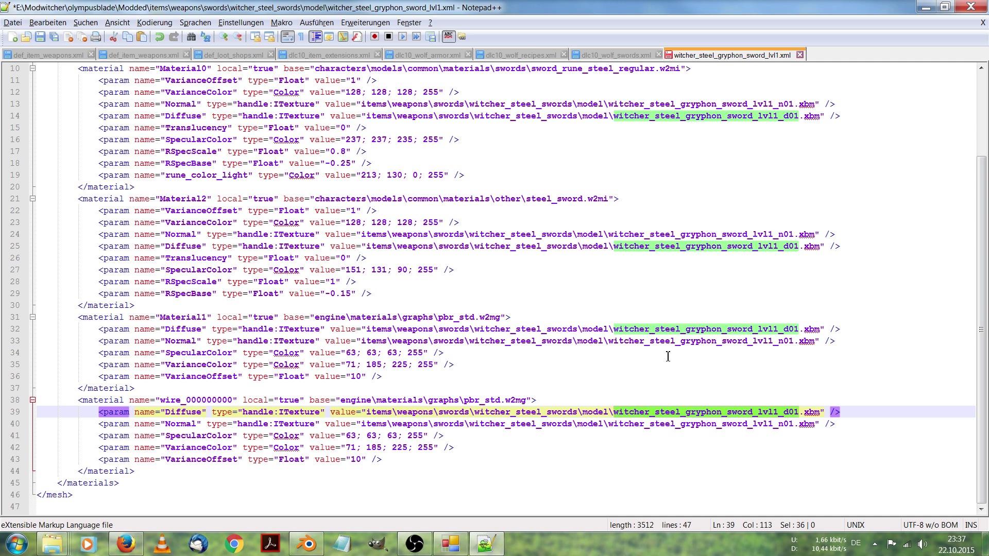
{"action": "type", "text": "olydiffuse.tga"}
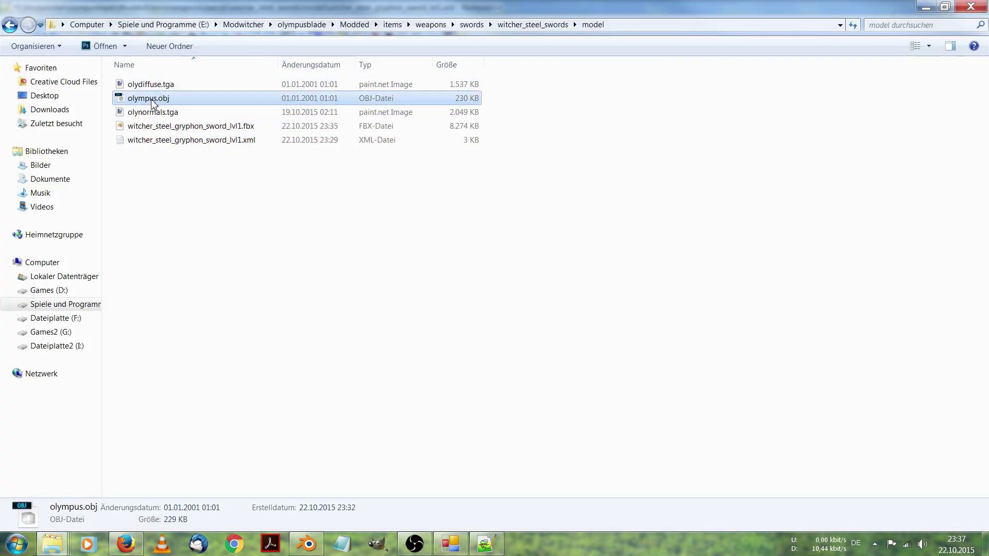
- Replace line 40's old normal texture name with olynormals and check both new paths
{"action": "left_click", "coordinate": [149, 113]}
{"action": "left_click", "coordinate": [167, 113]}
{"action": "key", "text": "ctrl+c"}
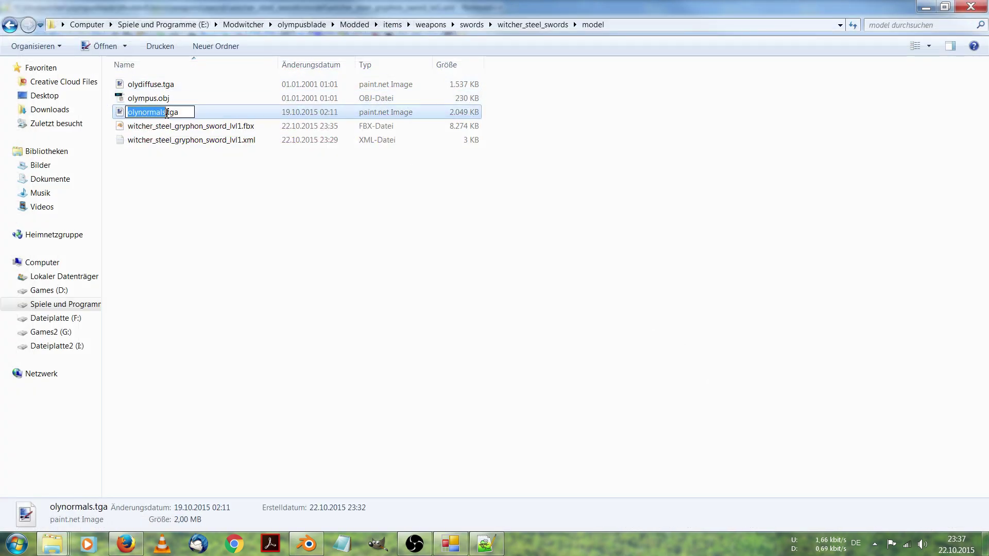
{"action": "key", "text": "alt+Tab"}
{"action": "left_click_drag", "start_coordinate": [164, 423], "coordinate": [201, 423]}
{"action": "left_click", "coordinate": [751, 424]}
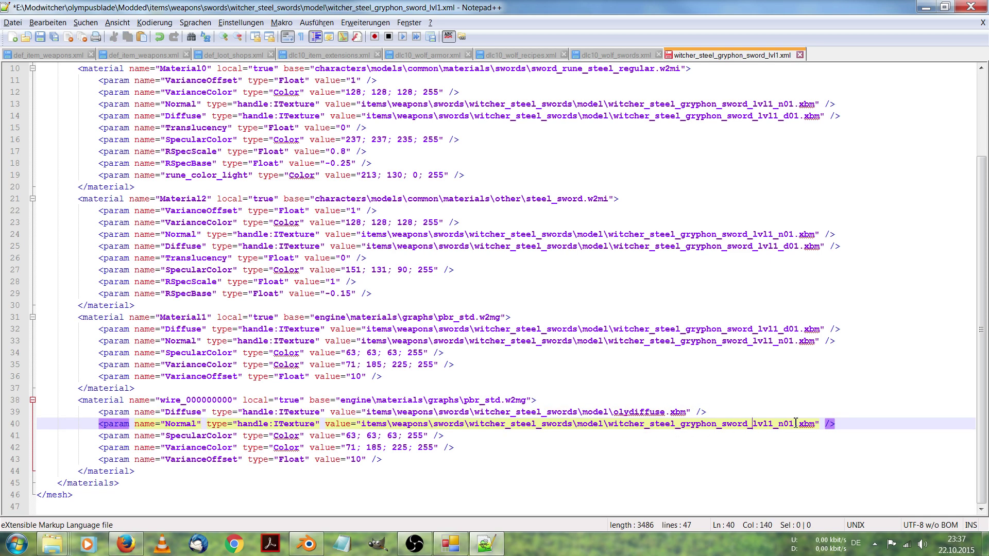
{"action": "left_click_drag", "start_coordinate": [796, 424], "coordinate": [609, 424]}
{"action": "key", "text": "ctrl+v"}
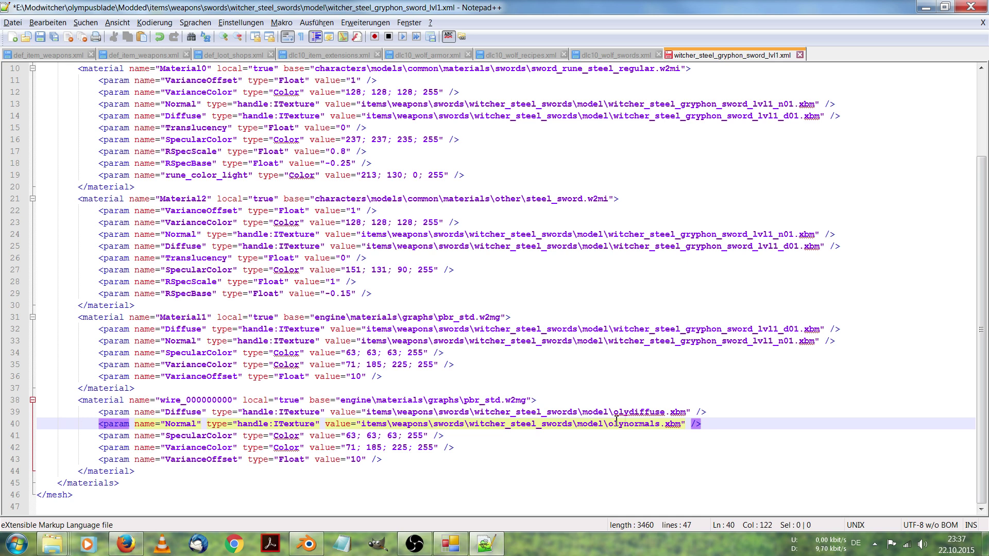
{"action": "left_click", "coordinate": [689, 400]}
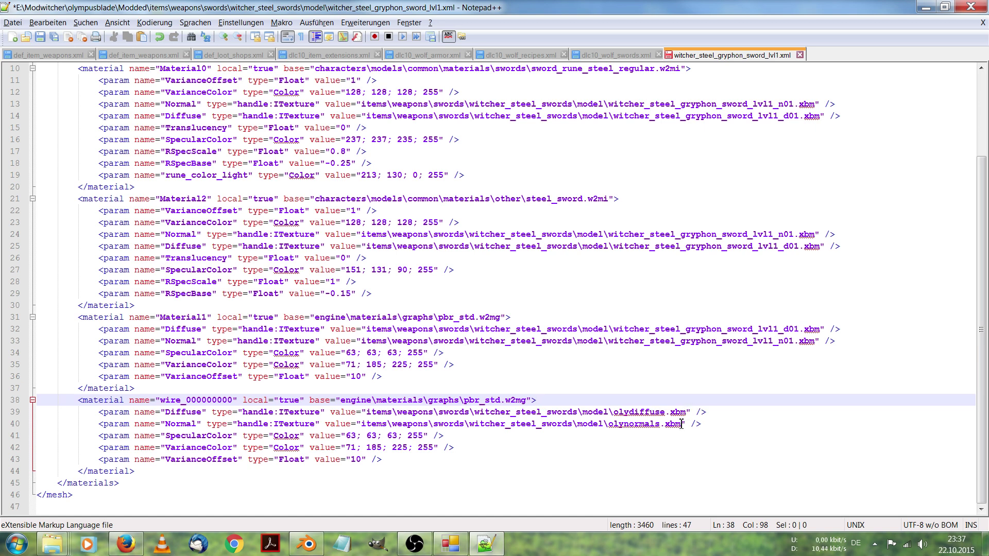
{"action": "left_click_drag", "start_coordinate": [682, 423], "coordinate": [607, 423]}
{"action": "left_click", "coordinate": [687, 410]}
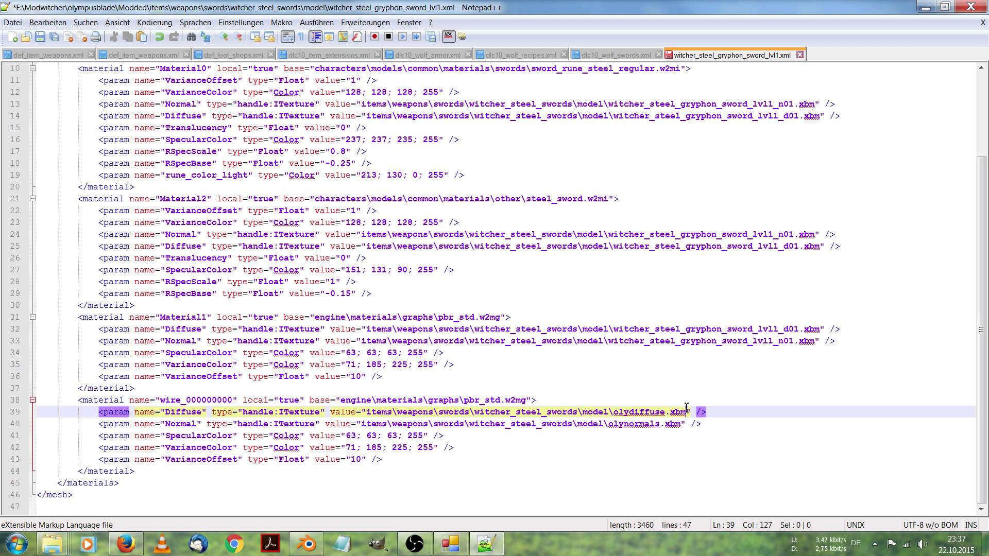
{"action": "left_click", "coordinate": [481, 448]}
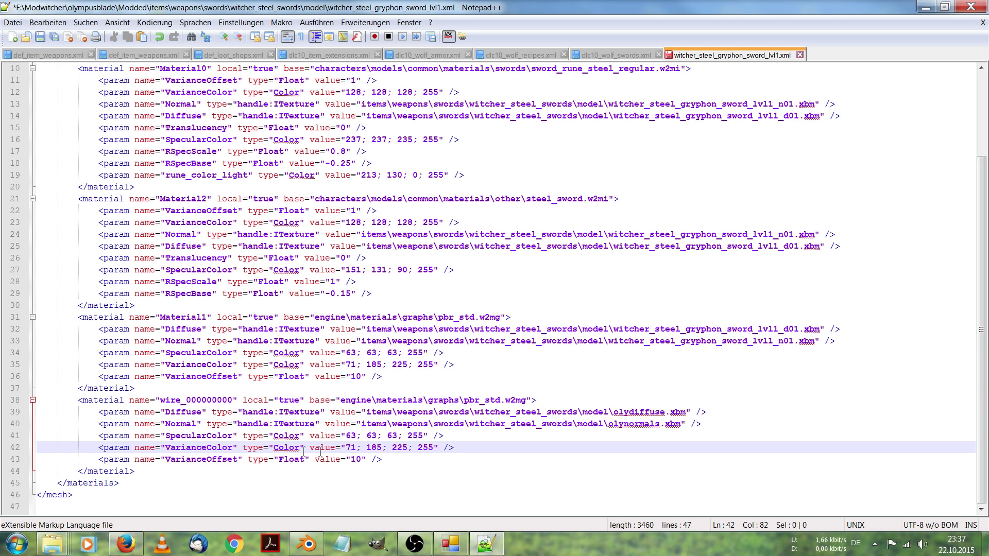
- Delete lines 41–43 (SpecularColor, VarianceColor, VarianceOffset) with the blank line and save the XML
{"action": "left_click_drag", "start_coordinate": [383, 459], "coordinate": [22, 437]}
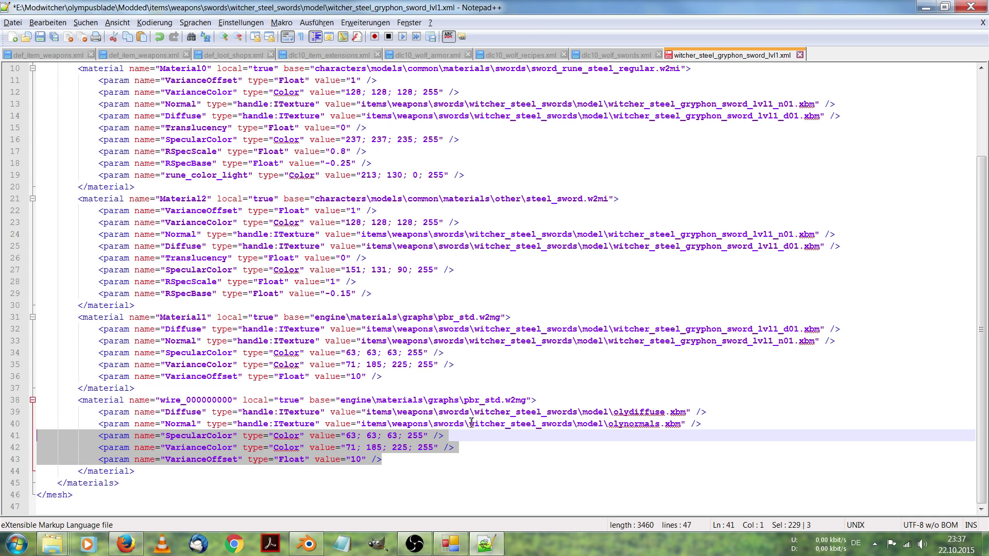
{"action": "key", "text": "Delete"}
{"action": "key", "text": "BackSpace"}
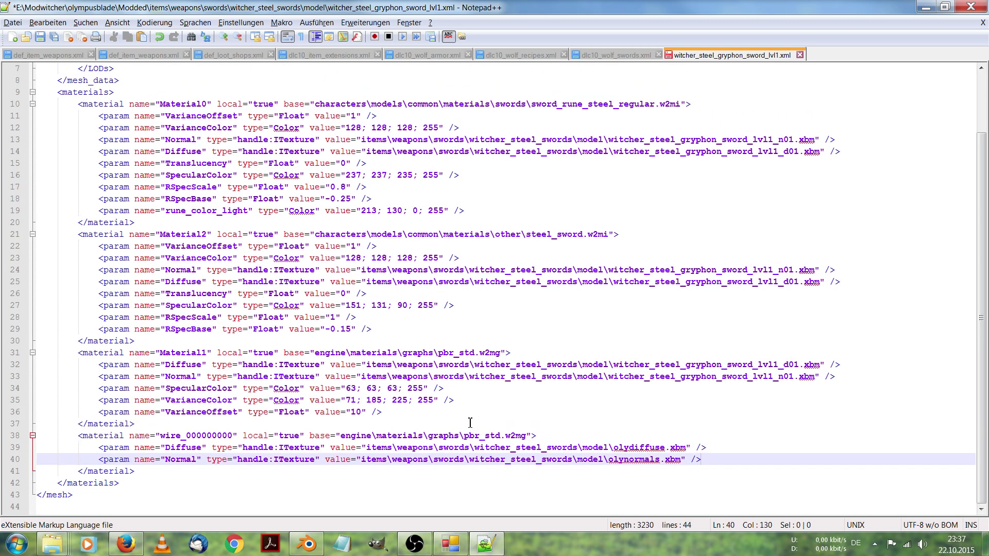
{"action": "left_click", "coordinate": [41, 38]}
- Close Notepad++ and move olympus.obj from the sword model folder to the recycle bin
{"action": "left_click", "coordinate": [971, 6]}
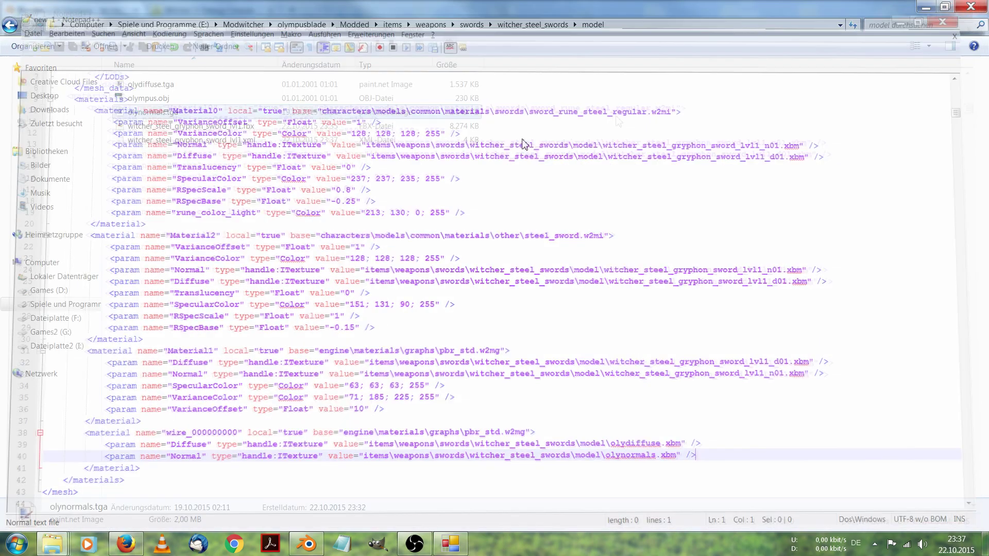
{"action": "left_click", "coordinate": [181, 100]}
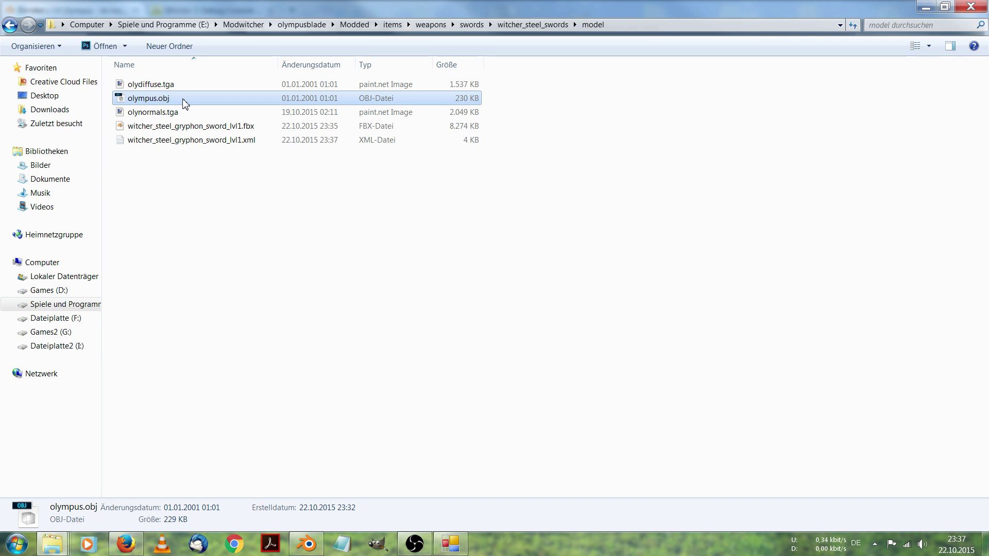
{"action": "key", "text": "Delete"}
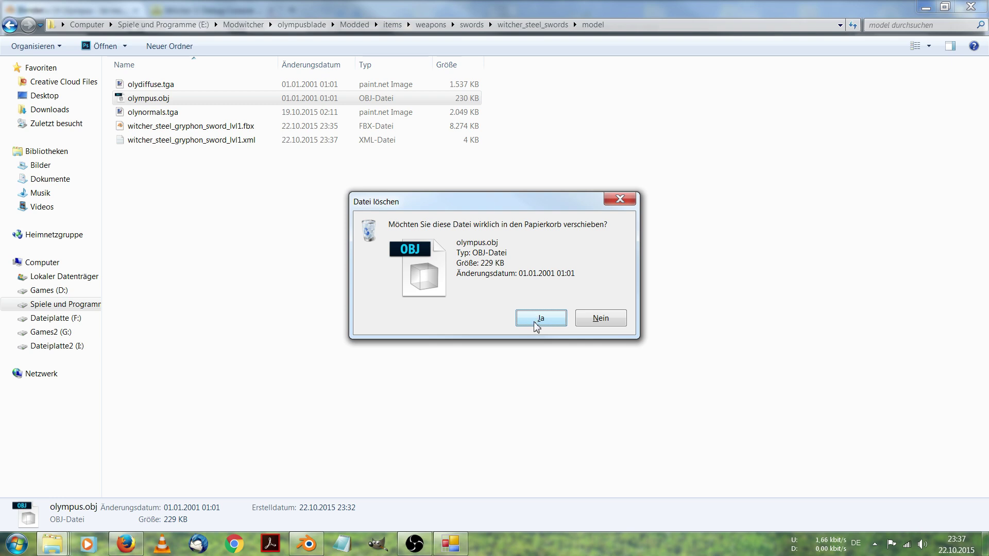
{"action": "left_click", "coordinate": [537, 322]}
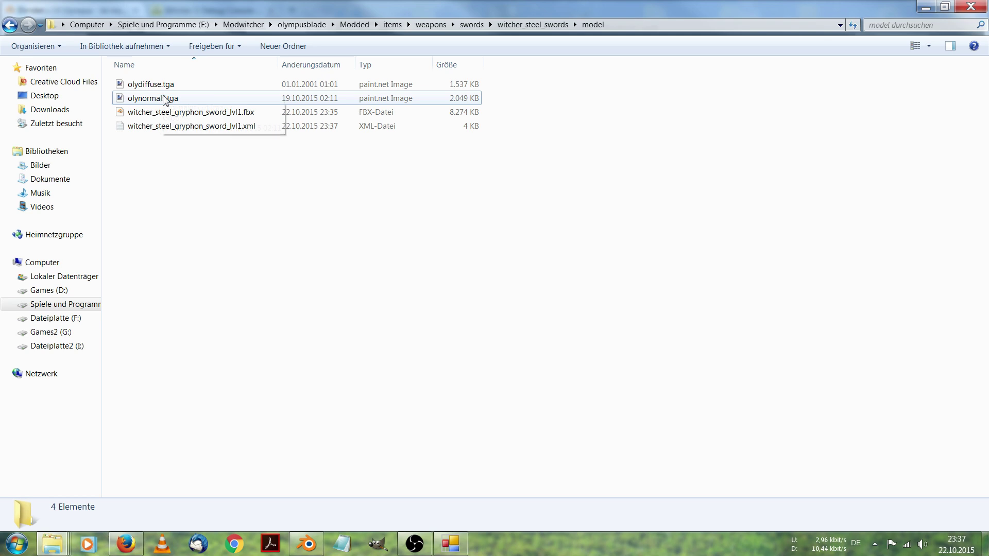
- Check the remaining sword FBX and XML files, then bring ModKitchen to the front
{"action": "left_click", "coordinate": [208, 116]}
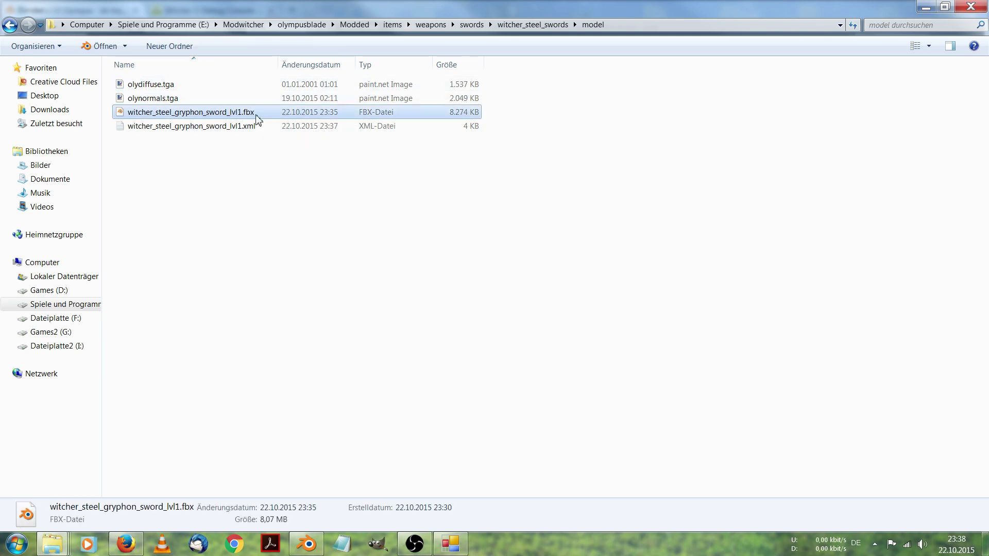
{"action": "left_click", "coordinate": [259, 129]}
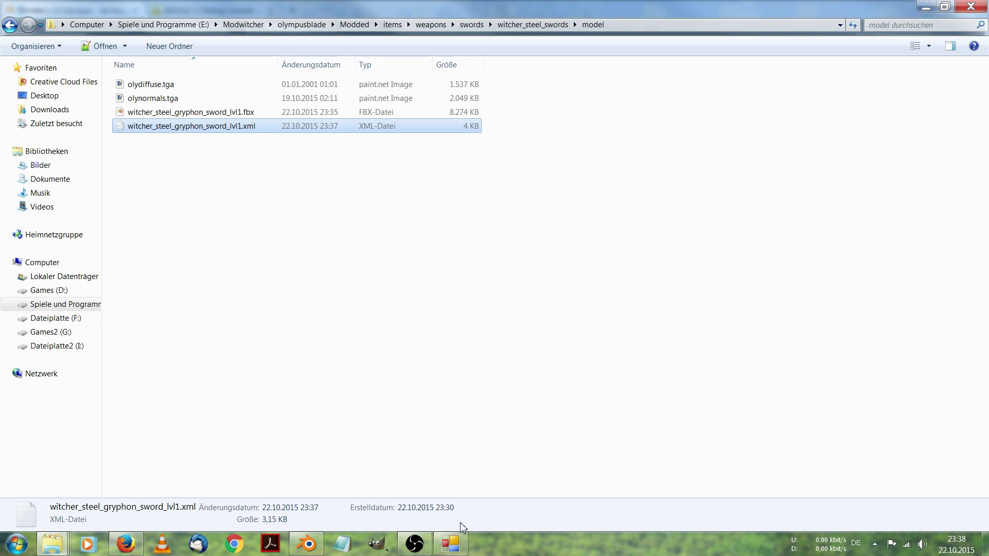
{"action": "left_click", "coordinate": [450, 543]}
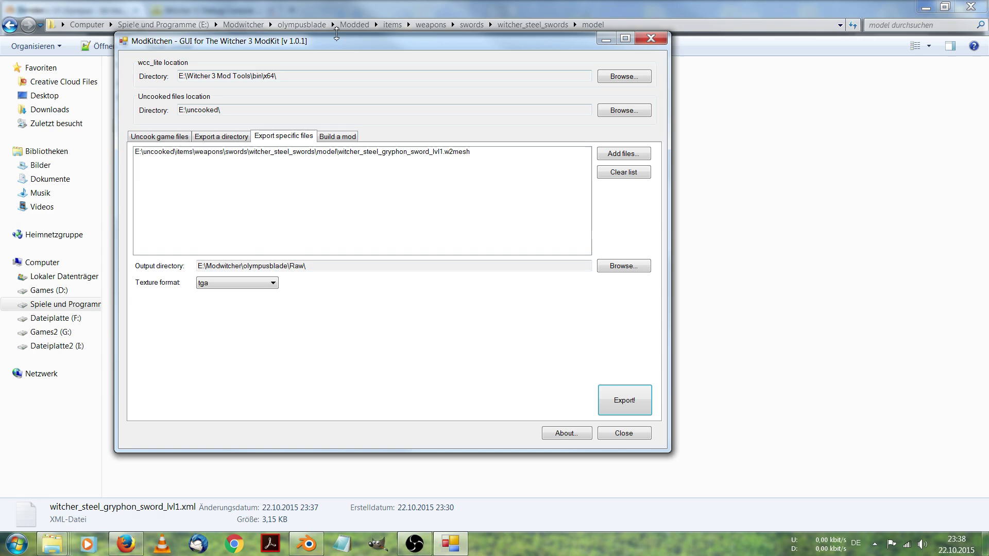
- On the mod-building page, name the new mod modolympusblade
{"action": "left_click_drag", "start_coordinate": [333, 41], "coordinate": [362, 57]}
{"action": "left_click", "coordinate": [377, 148]}
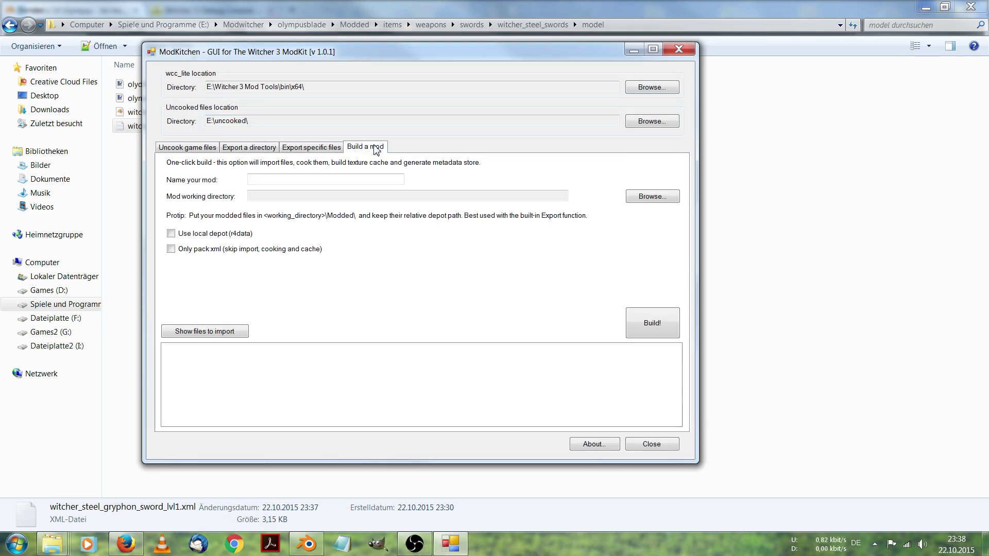
{"action": "left_click", "coordinate": [315, 180]}
{"action": "type", "text": "oly"}
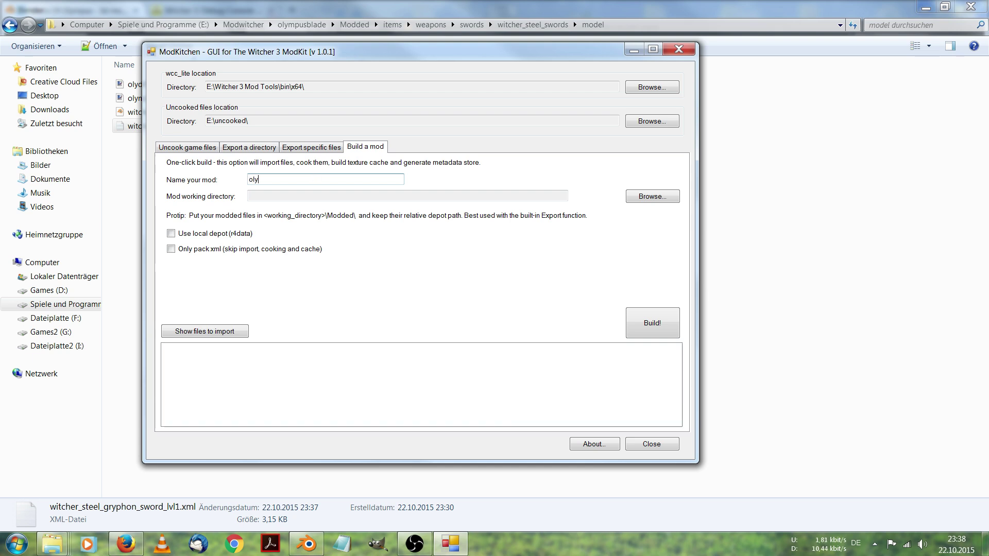
{"action": "type", "text": "mpusblade"}
{"action": "key", "text": "Home"}
{"action": "type", "text": "mod"}
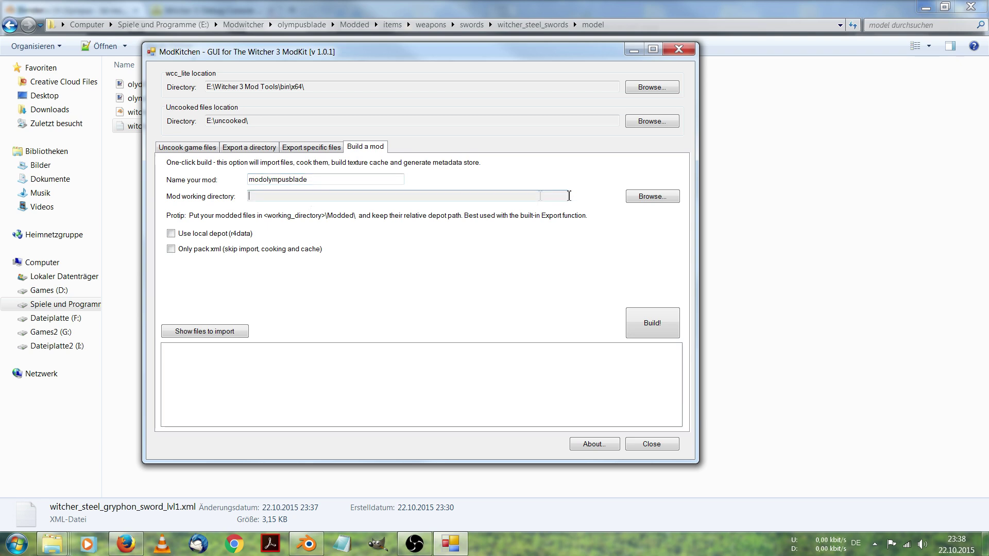
- Set the working directory to E:\Modwitcher\olympusblade\ and list the sword fbx and tga files to import
{"action": "left_click", "coordinate": [657, 199]}
{"action": "left_click_drag", "start_coordinate": [521, 185], "coordinate": [513, 60]}
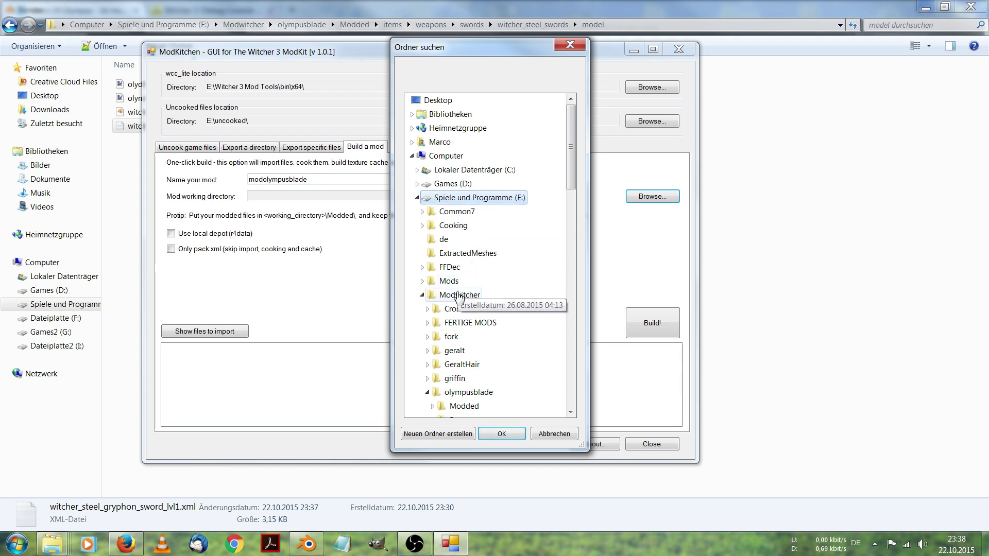
{"action": "left_click", "coordinate": [460, 295]}
{"action": "scroll", "coordinate": [557, 195], "scroll_direction": "down", "scroll_amount": 5}
{"action": "scroll", "coordinate": [559, 199], "scroll_direction": "up", "scroll_amount": 1}
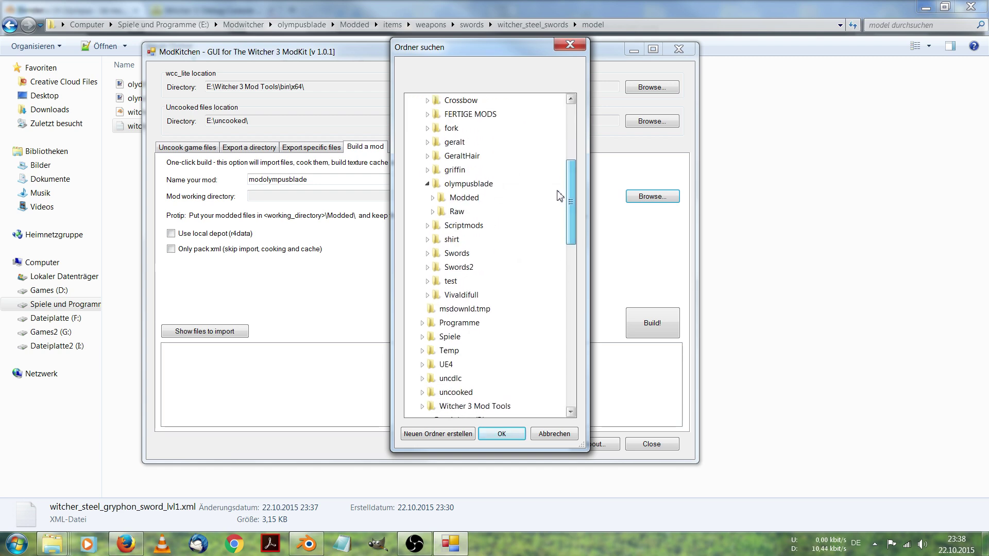
{"action": "left_click", "coordinate": [476, 188]}
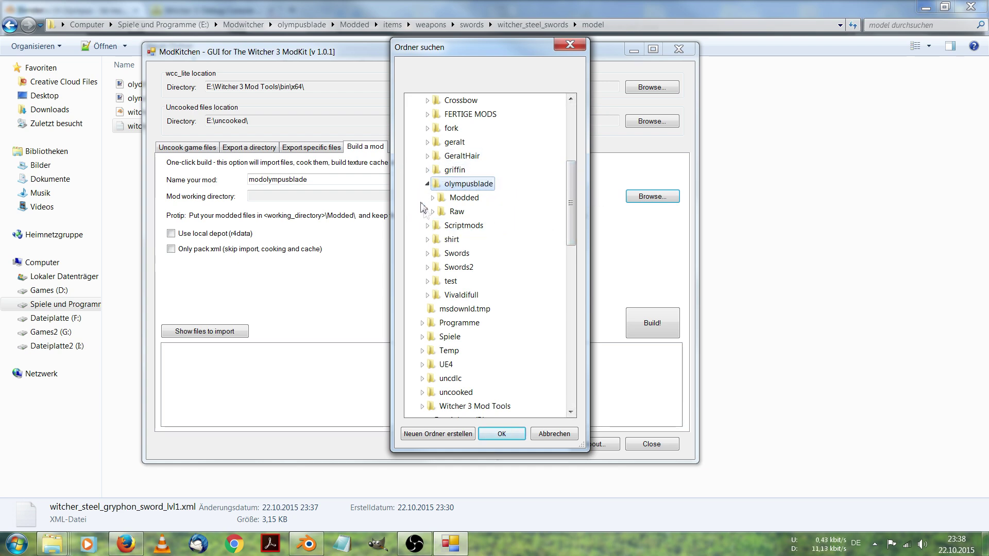
{"action": "left_click", "coordinate": [502, 434]}
{"action": "left_click", "coordinate": [201, 330]}
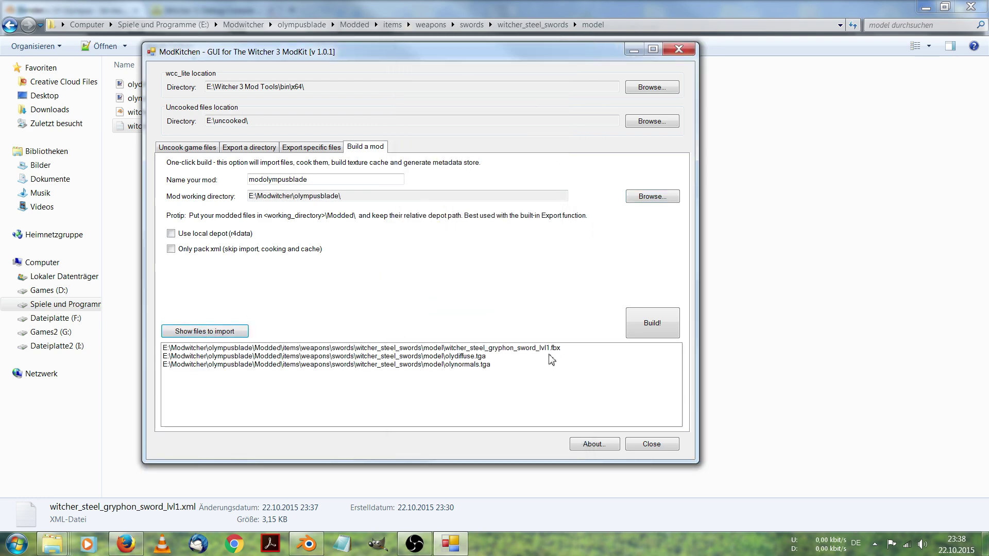
- Build modolympusblade with wcc_lite into the Packed folder and dismiss the finished message
{"action": "left_click", "coordinate": [654, 329]}
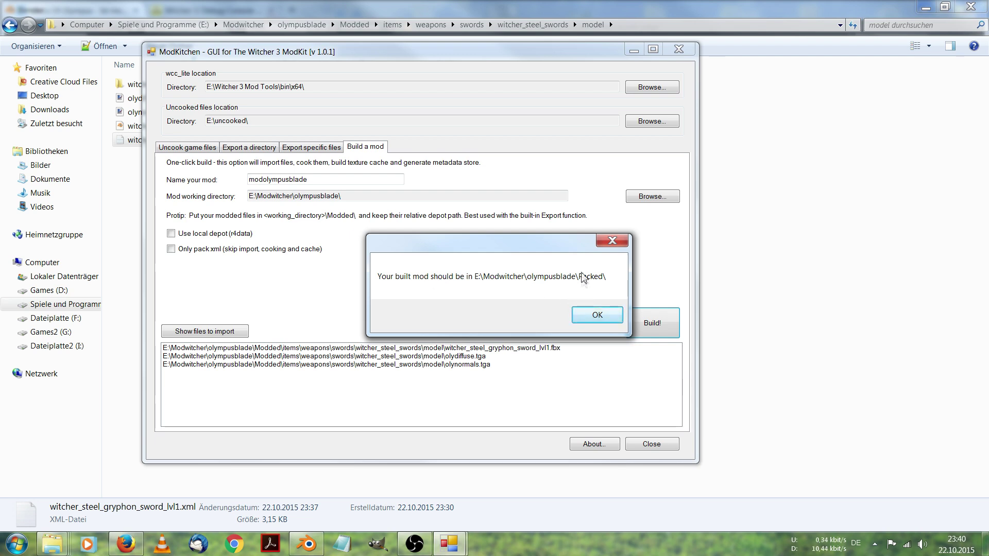
{"action": "left_click", "coordinate": [601, 318]}
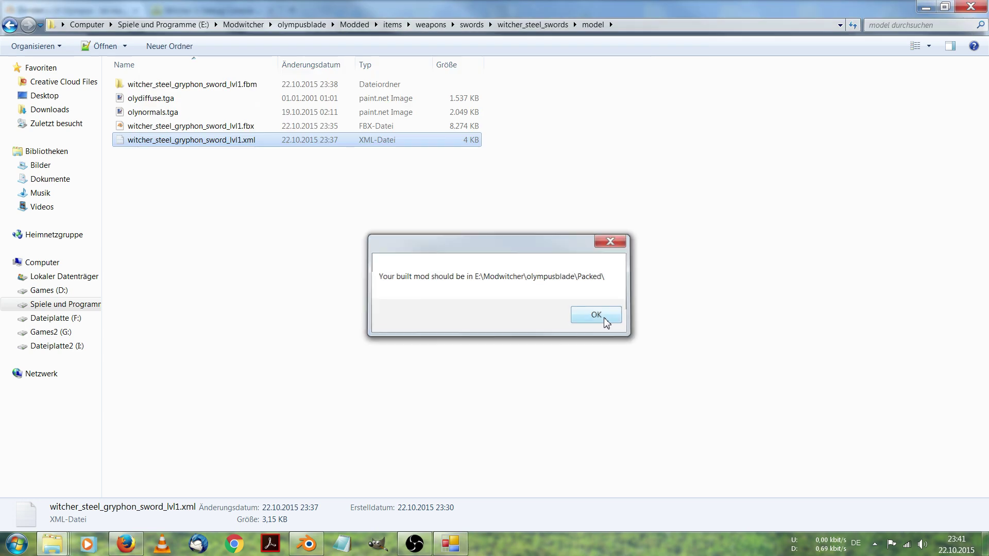
- Copy the modolympusblade folder from olympusblade\Packed
{"action": "left_click", "coordinate": [243, 24]}
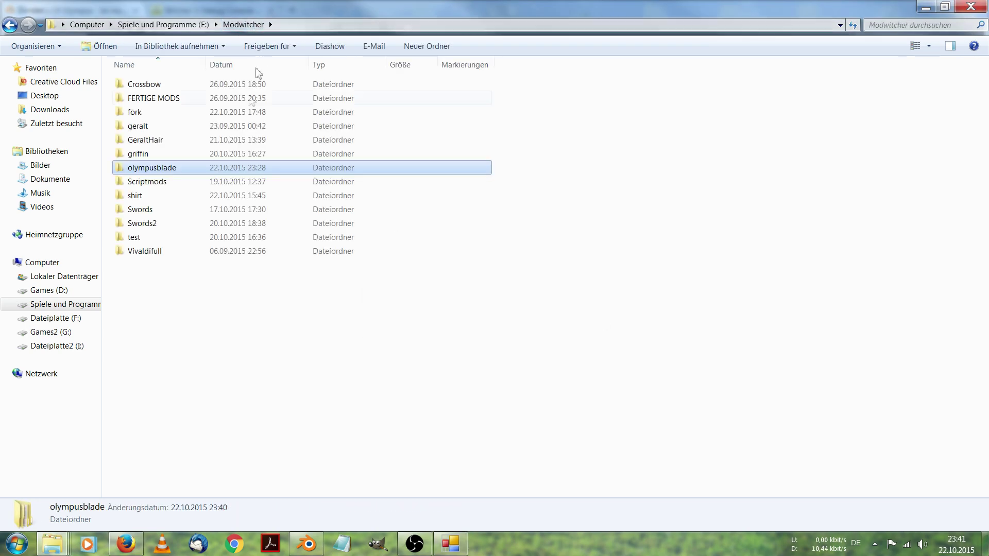
{"action": "double_click", "coordinate": [171, 169]}
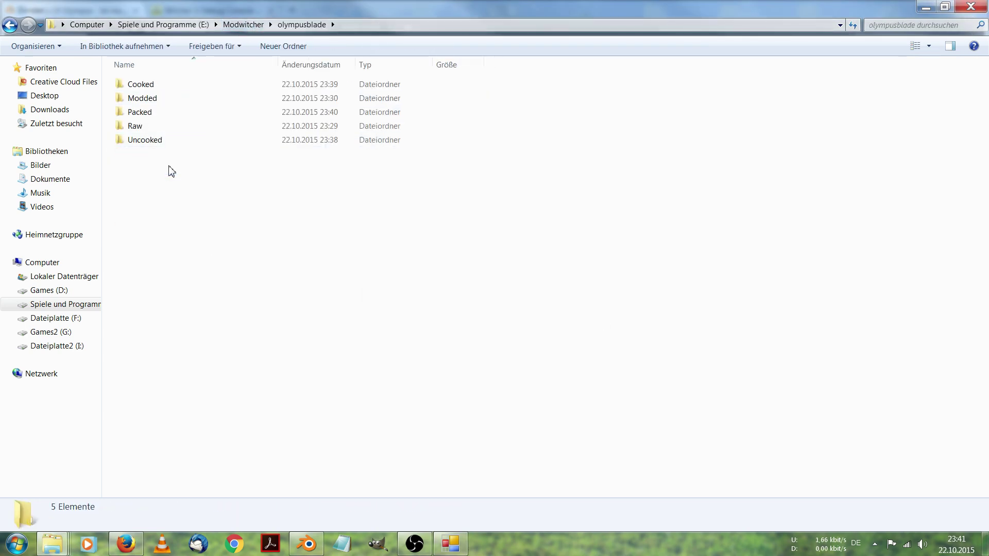
{"action": "double_click", "coordinate": [170, 114]}
{"action": "left_click", "coordinate": [171, 88]}
{"action": "right_click", "coordinate": [172, 84]}
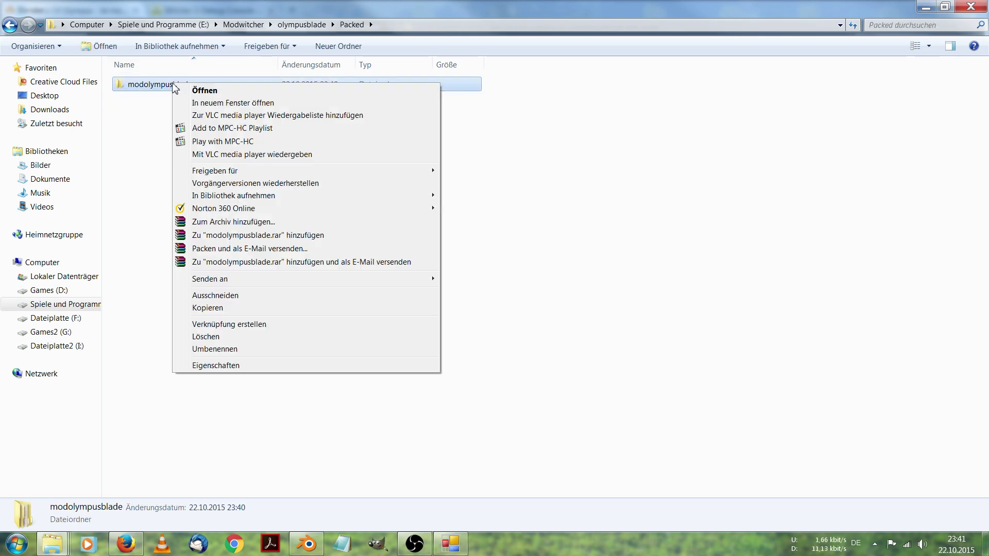
{"action": "left_click", "coordinate": [221, 308]}
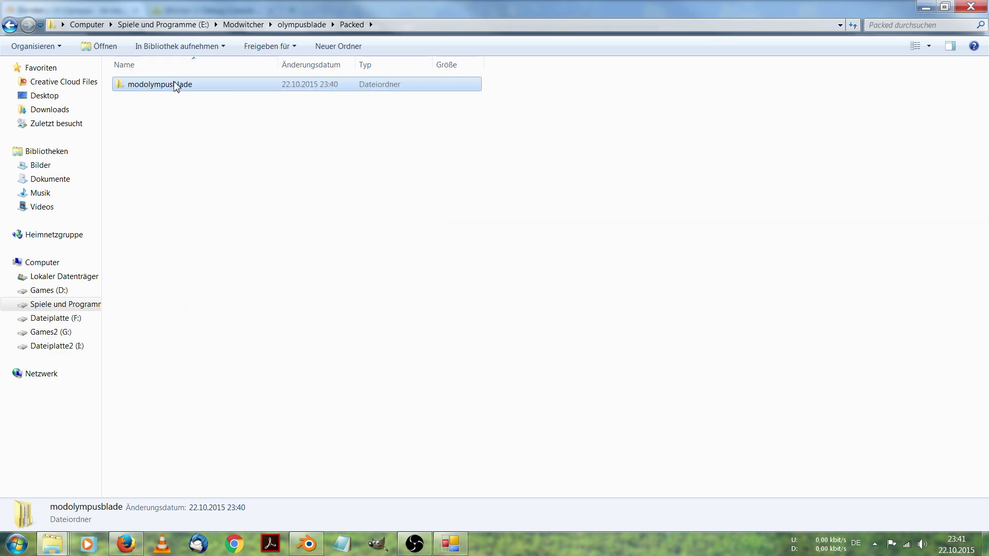
- Paste modolympusblade into The Witcher 3 Wild Hunt Mods folder and launch the game
{"action": "mouse_move", "coordinate": [54, 543]}
{"action": "left_click", "coordinate": [220, 496]}
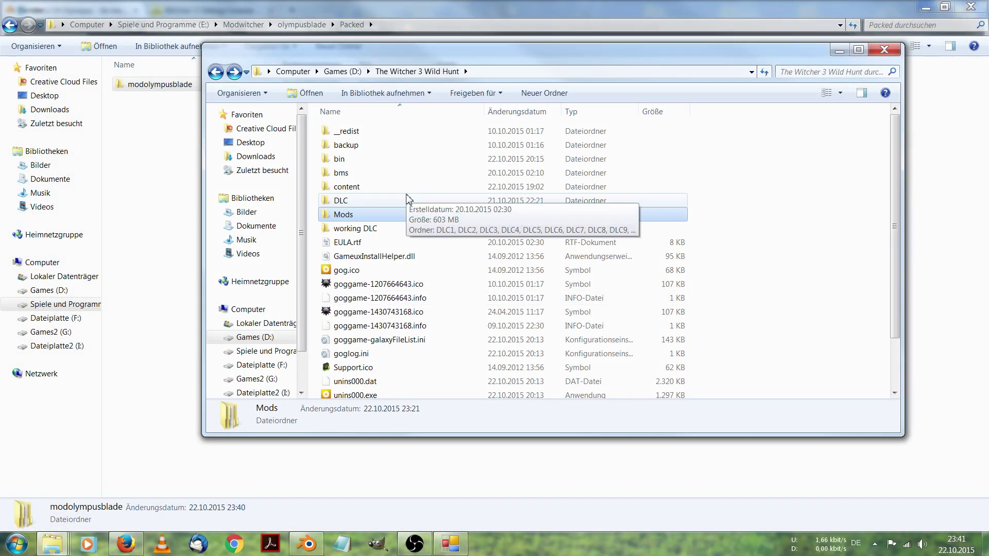
{"action": "double_click", "coordinate": [383, 215]}
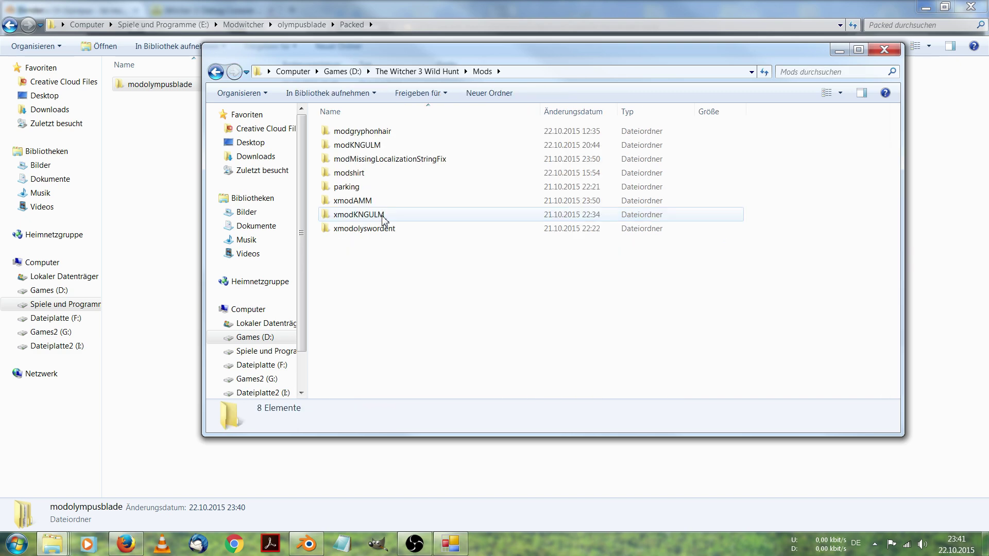
{"action": "right_click", "coordinate": [404, 292]}
{"action": "left_click", "coordinate": [487, 370]}
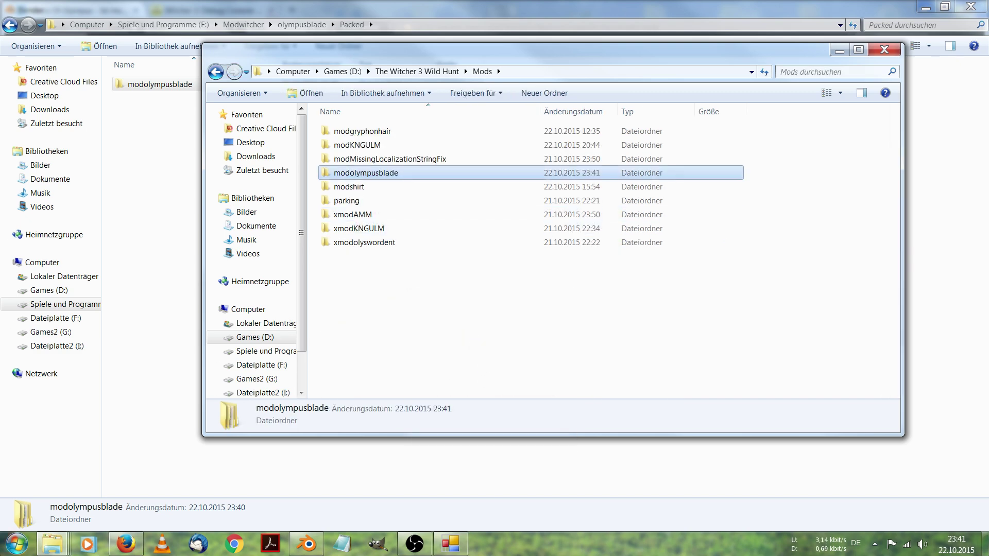
{"action": "left_click", "coordinate": [17, 544]}
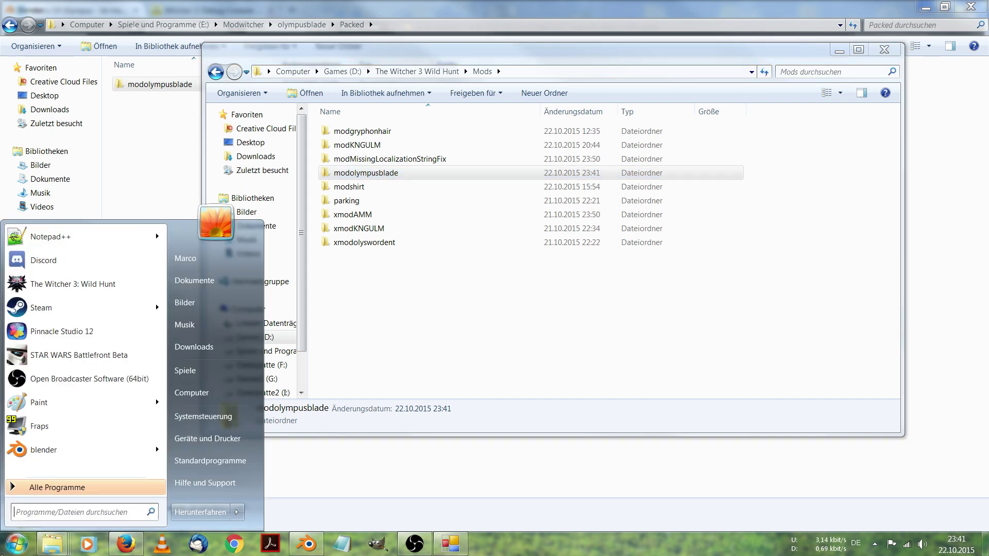
{"action": "left_click", "coordinate": [78, 285]}
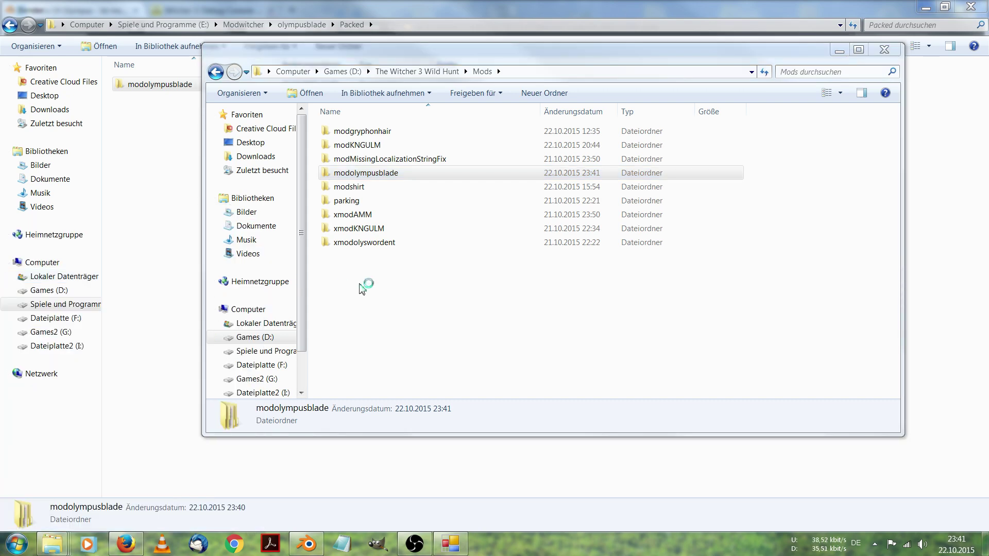
- In Firefox's debug console commands page, search for 'gryp'
{"action": "left_click", "coordinate": [126, 544]}
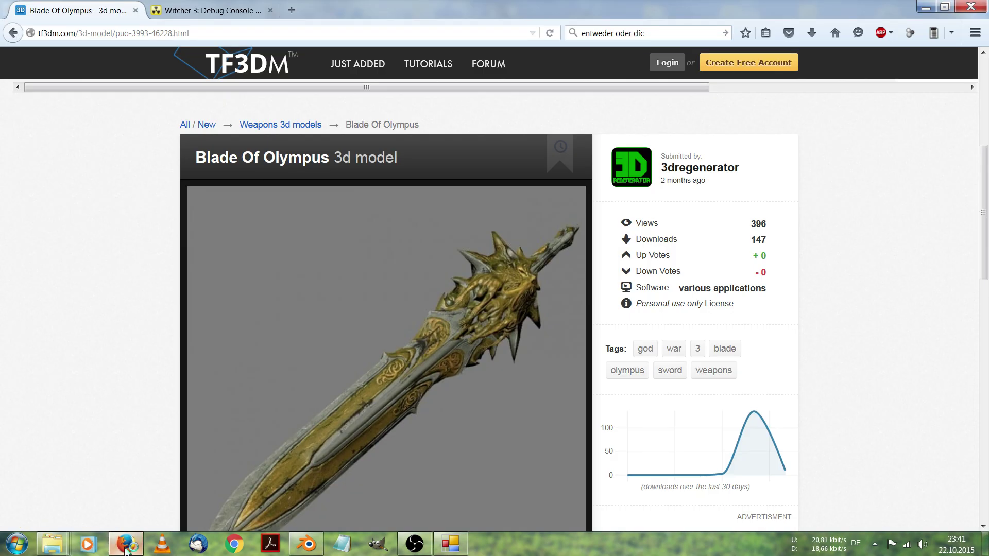
{"action": "left_click", "coordinate": [214, 10]}
{"action": "scroll", "coordinate": [531, 182], "scroll_direction": "down", "scroll_amount": 3}
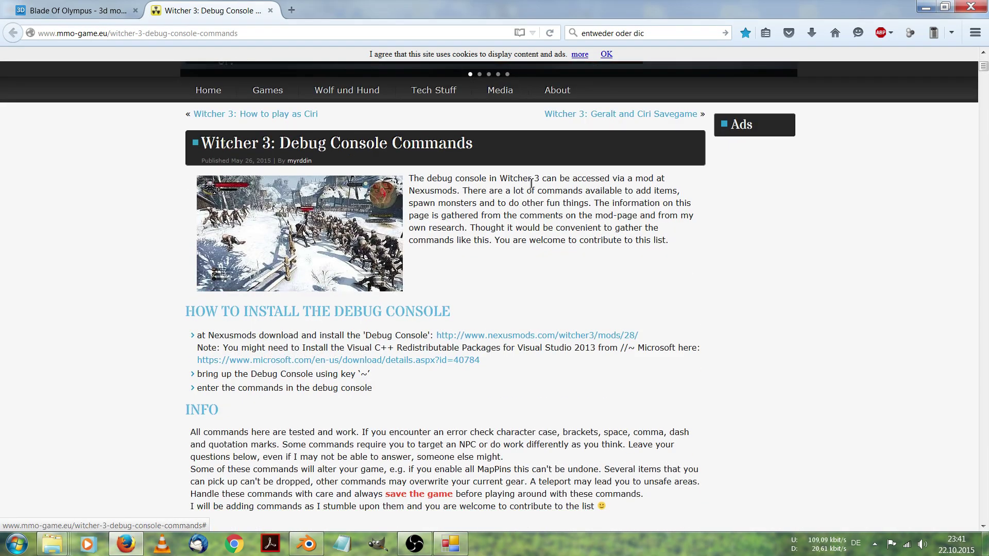
{"action": "key", "text": "ctrl+f"}
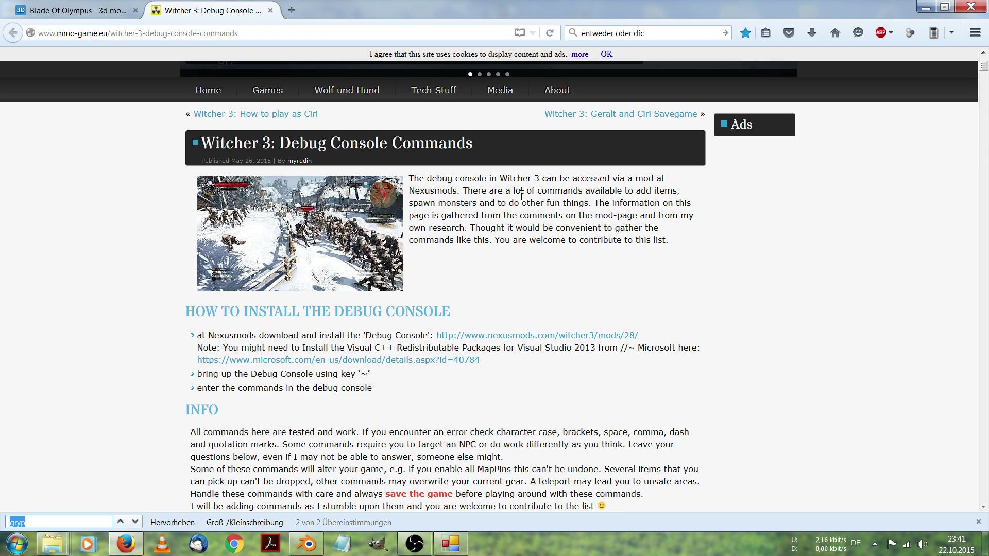
{"action": "type", "text": "gryp"}
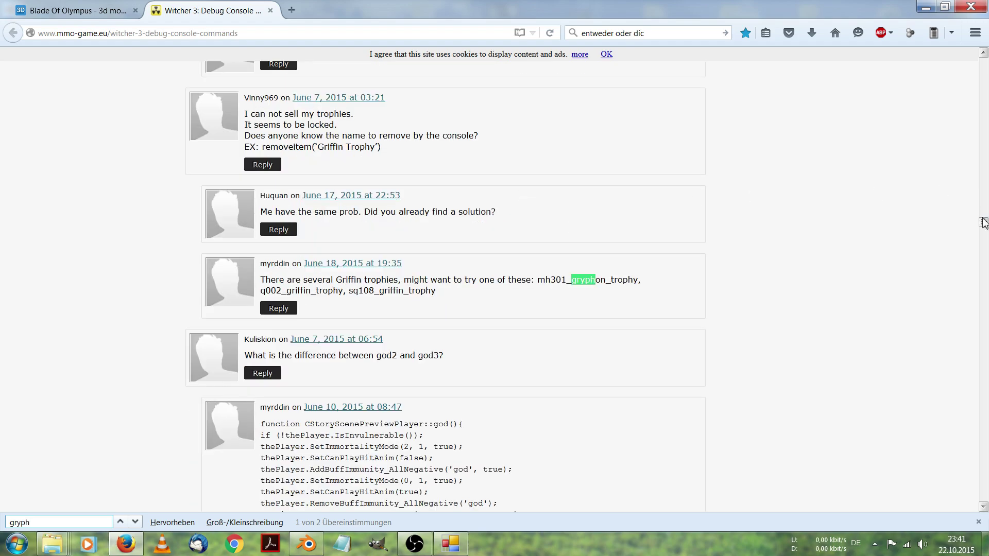
{"action": "left_click_drag", "start_coordinate": [982, 221], "coordinate": [982, 64]}
{"action": "scroll", "coordinate": [527, 264], "scroll_direction": "down", "scroll_amount": 3}
{"action": "scroll", "coordinate": [526, 265], "scroll_direction": "down", "scroll_amount": 4}
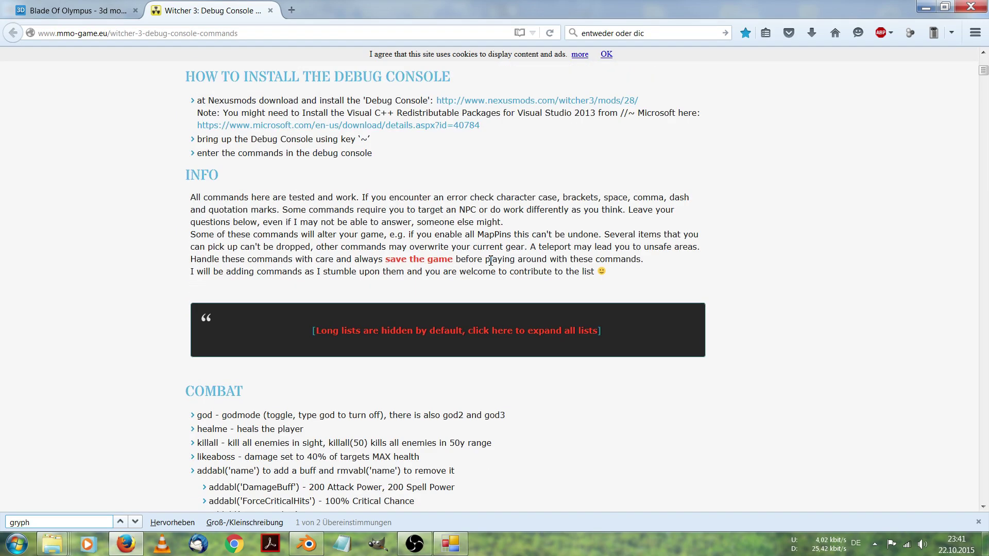
- Expand all command lists and copy the additem('Gryphon School steel sword') line
{"action": "left_click", "coordinate": [416, 328]}
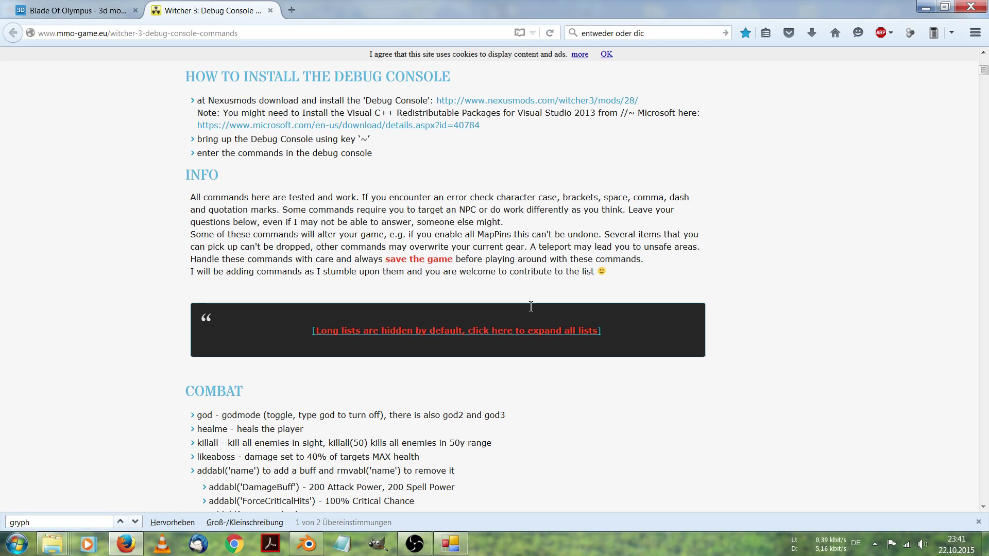
{"action": "left_click", "coordinate": [135, 523]}
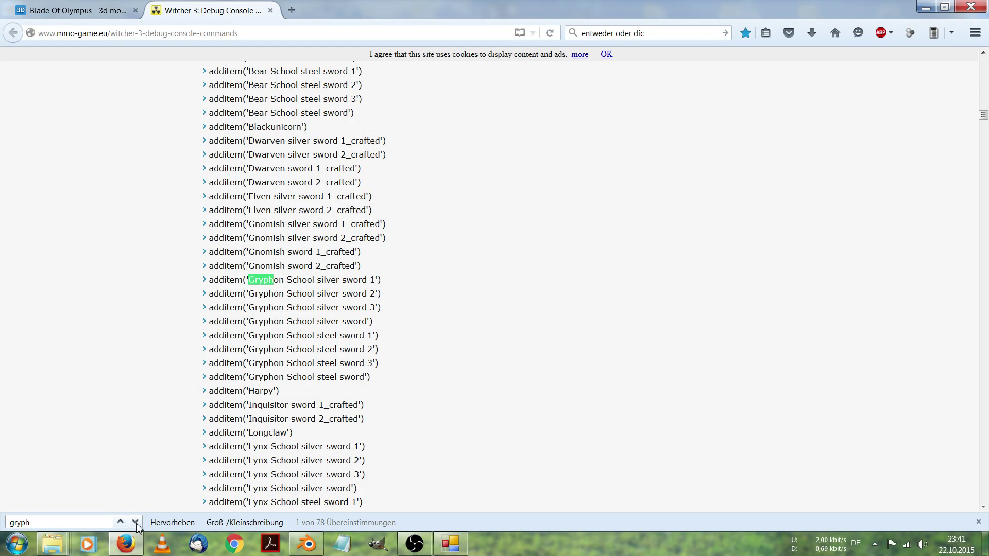
{"action": "left_click", "coordinate": [410, 319]}
{"action": "left_click_drag", "start_coordinate": [374, 383], "coordinate": [208, 382]}
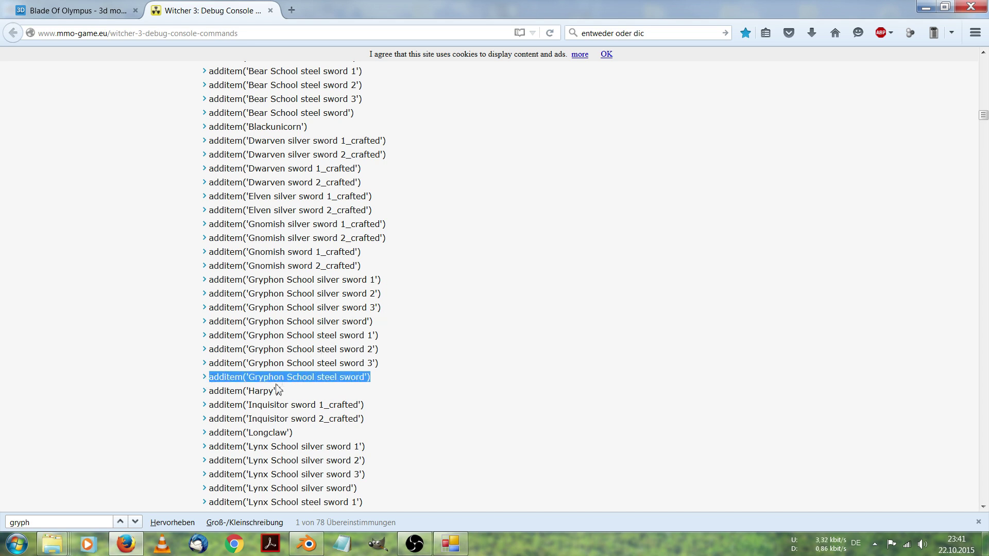
{"action": "right_click", "coordinate": [371, 378]}
{"action": "left_click", "coordinate": [405, 389]}
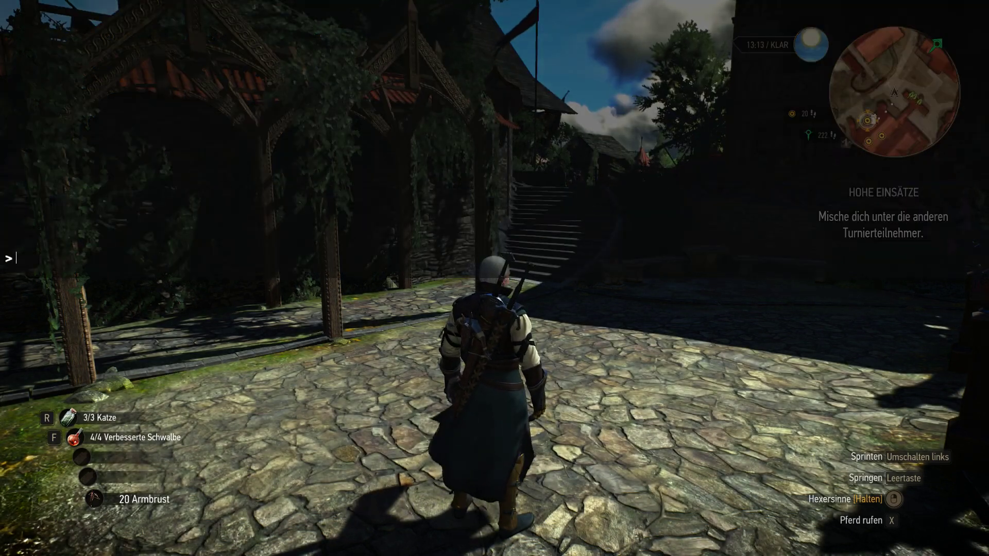
- Run additem('Gryphon School steel sword') in the console, close it and open the inventory
{"action": "key", "text": "Up"}
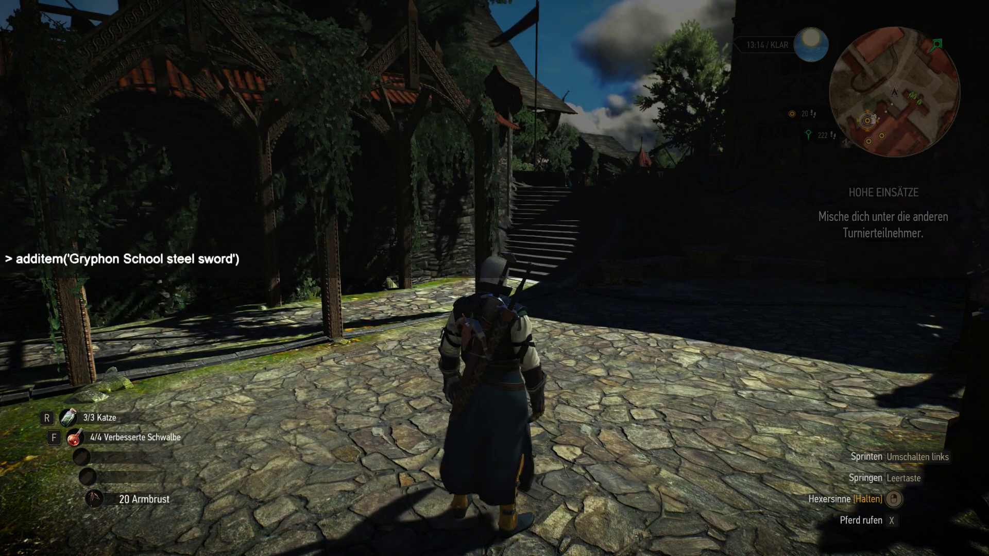
{"action": "key", "text": "Return"}
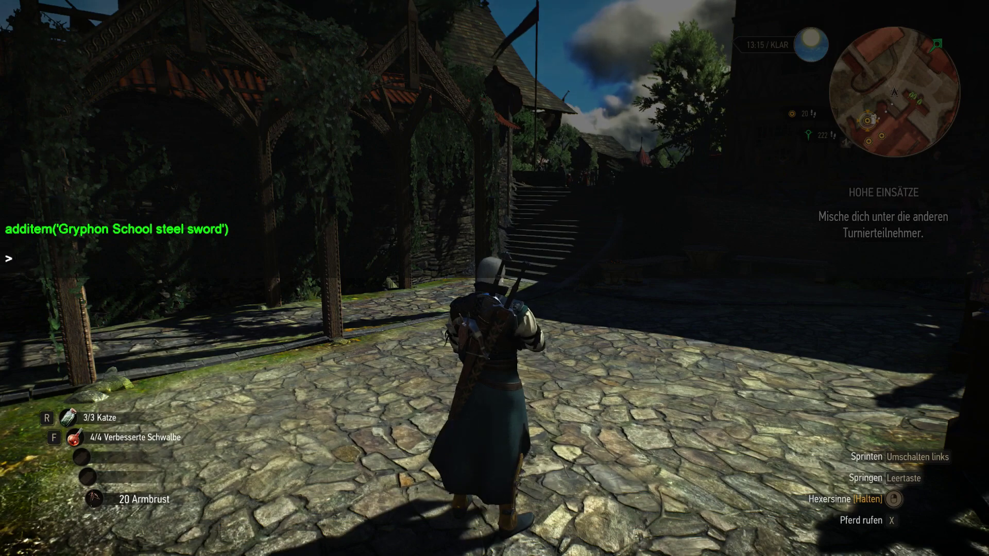
{"action": "key", "text": "Escape"}
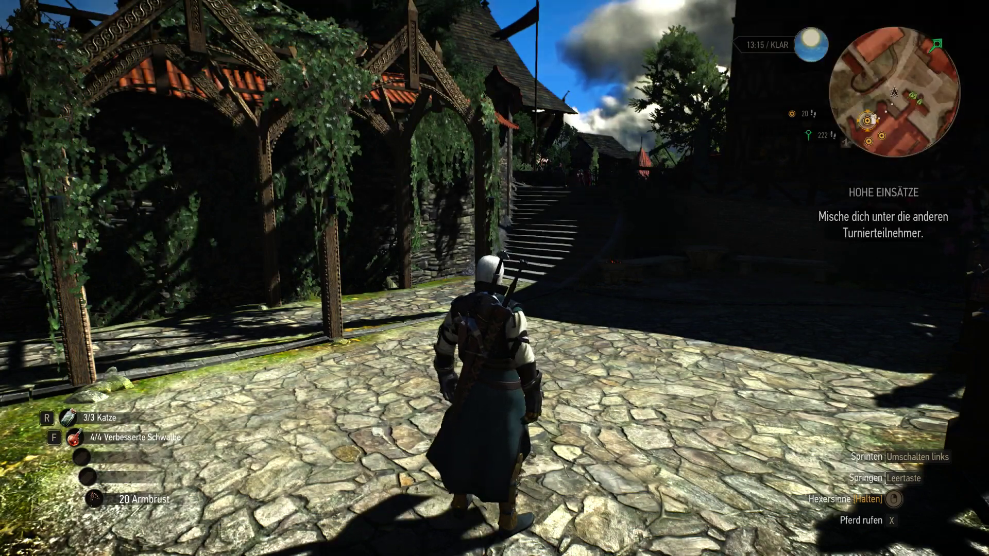
{"action": "key", "text": "i"}
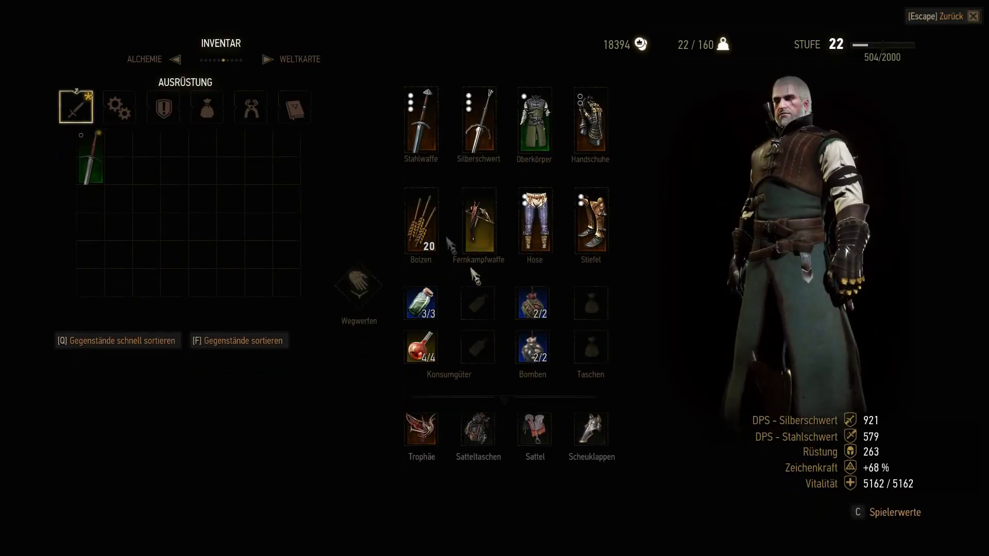
- Equip Greifenstahlschwert as the Stahlwaffe and exit the inventory
{"action": "mouse_move", "coordinate": [75, 178]}
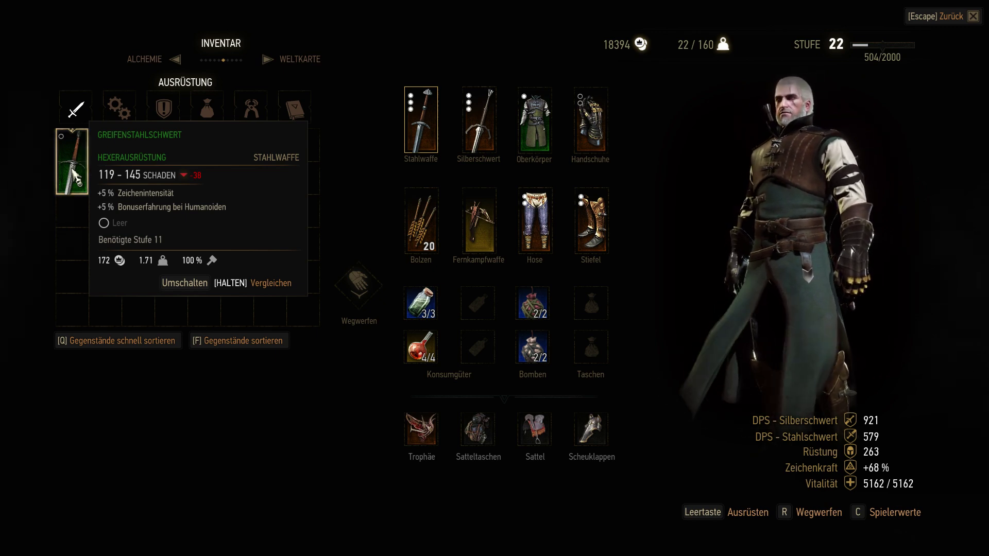
{"action": "double_click", "coordinate": [76, 177]}
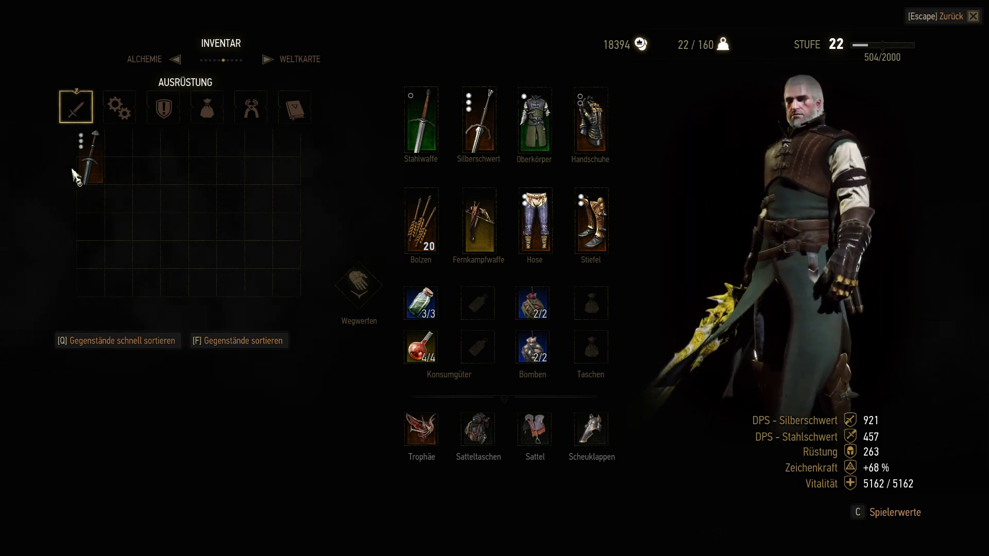
{"action": "key", "text": "Escape"}
{"action": "key", "text": "Escape"}
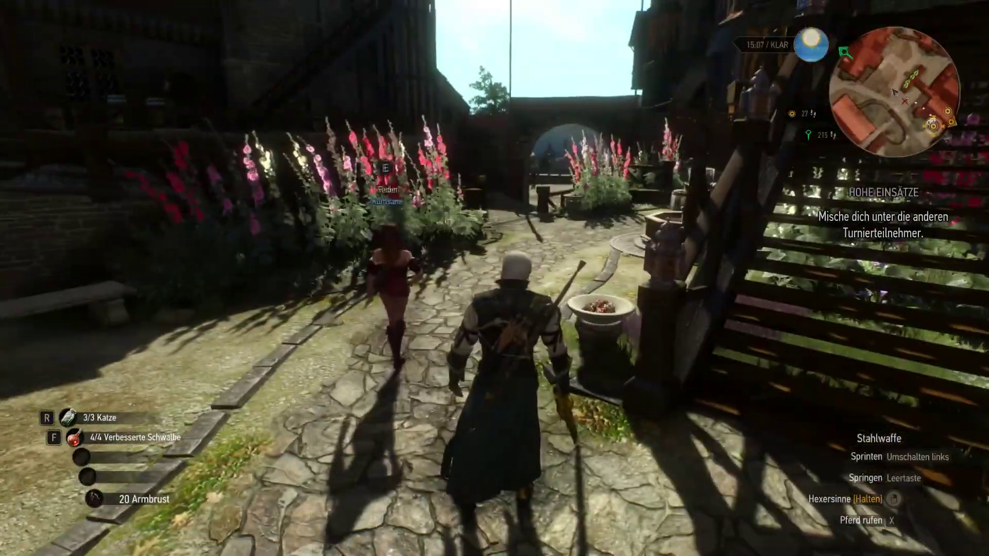
- Walk Geralt forward down the flower-lined lane with the golden Blade of Olympus drawn
{"action": "key", "text": "w"}
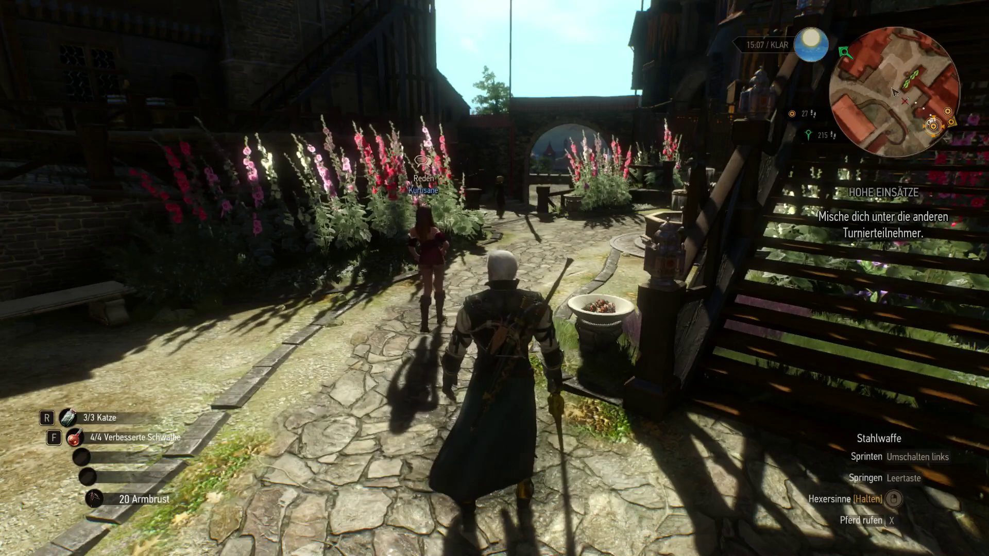